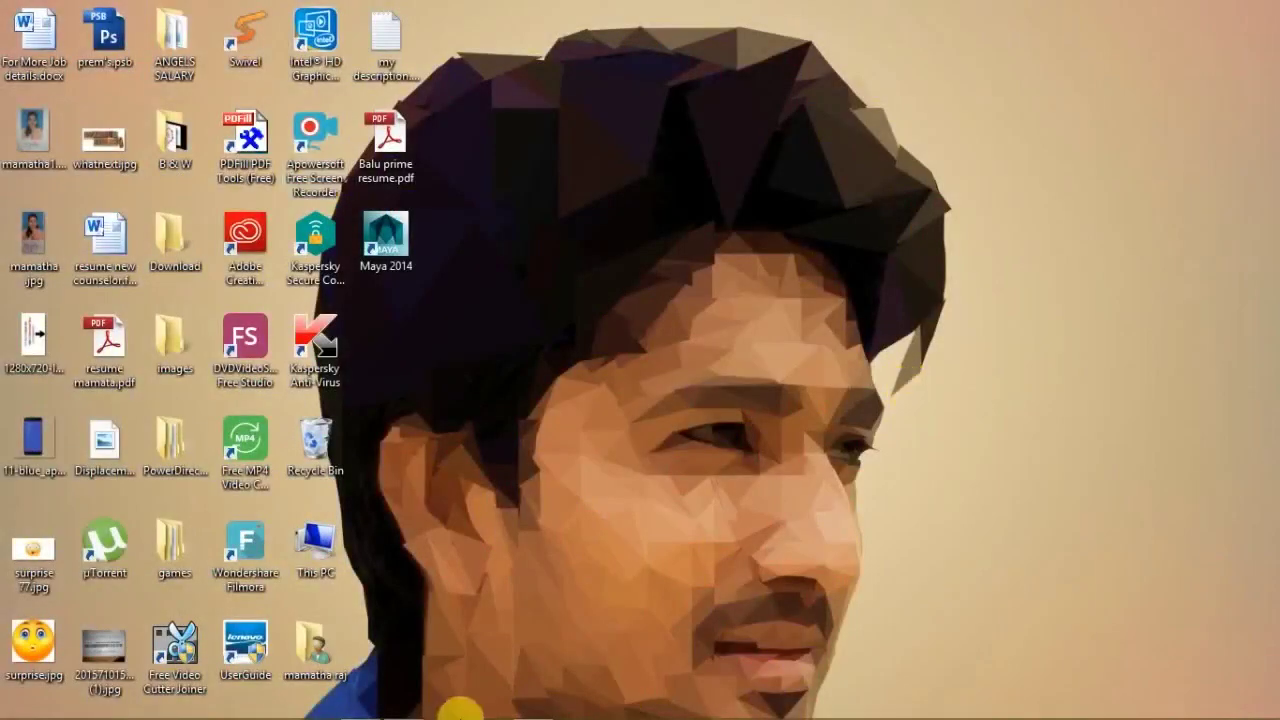
Import the A.mp4 green-screen clip and the dance-club JPEG into the Project panel
left_click(362, 706)
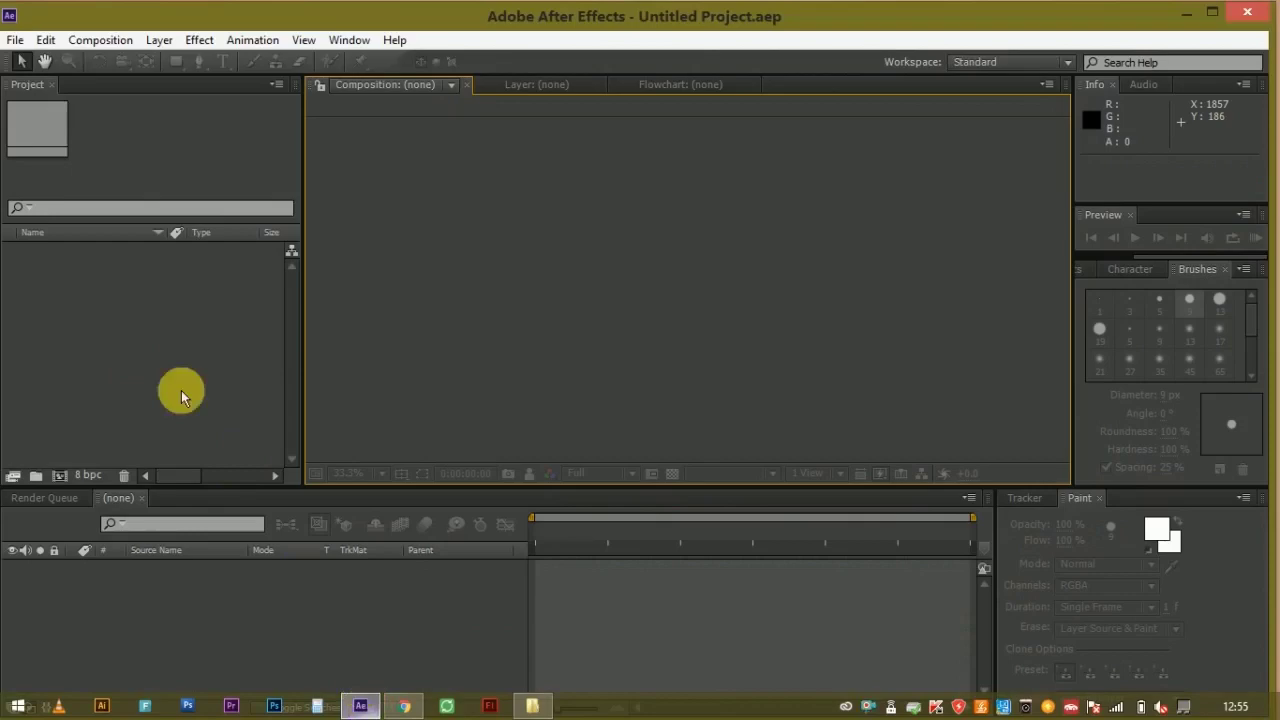
left_click(532, 706)
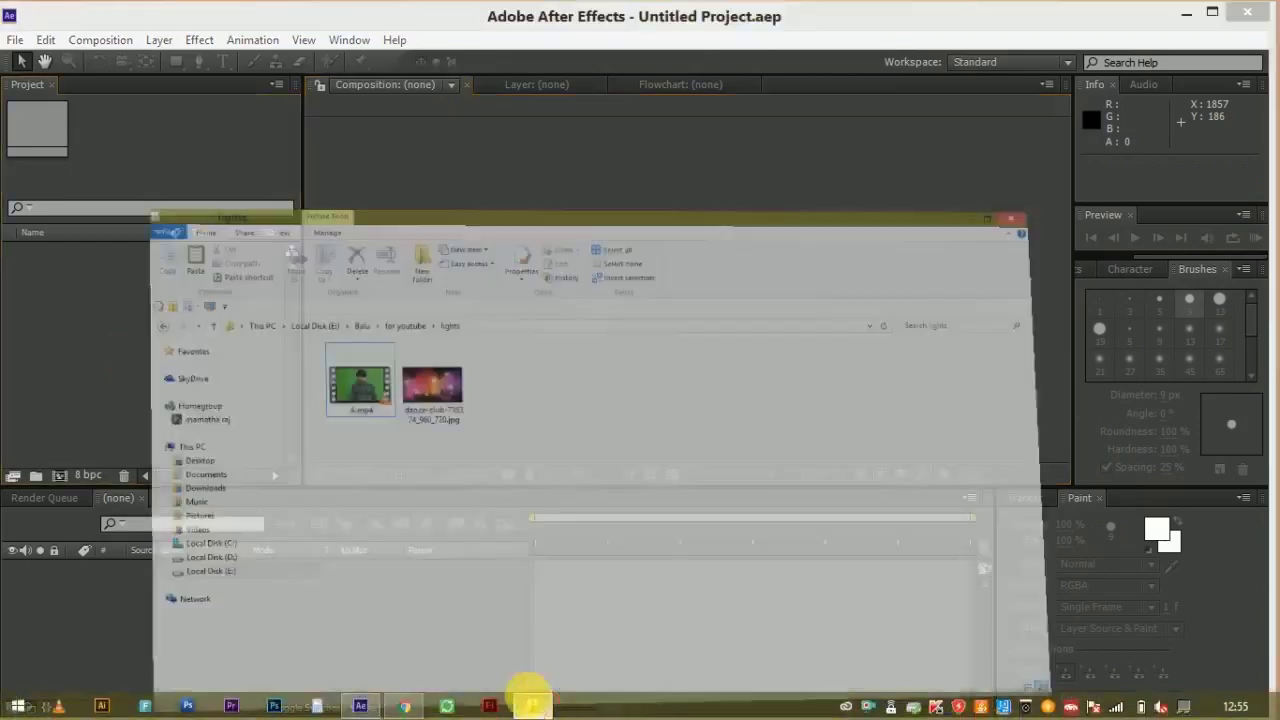
mouse_move(486, 414)
left_mouse_down()
mouse_move(277, 245)
mouse_move(463, 695)
mouse_move(135, 386)
left_mouse_up()
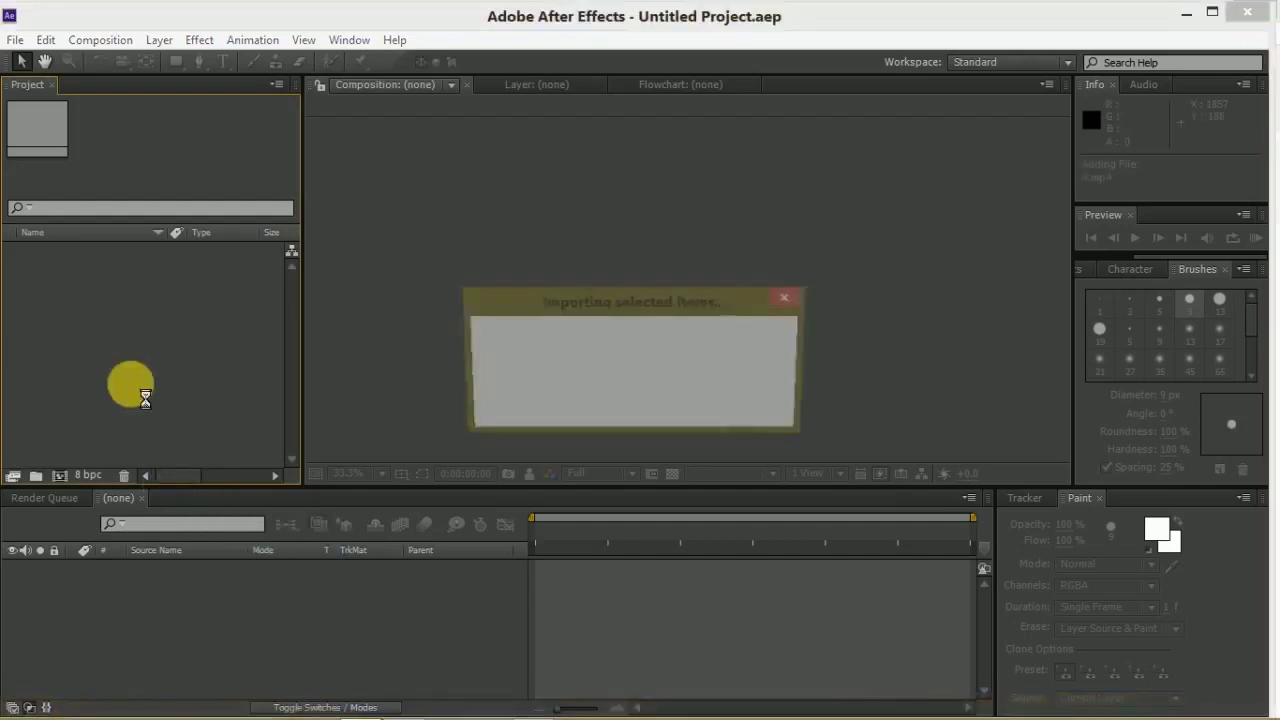
Create composition A from A.mp4 and shift the clip earlier in time
left_click(68, 268)
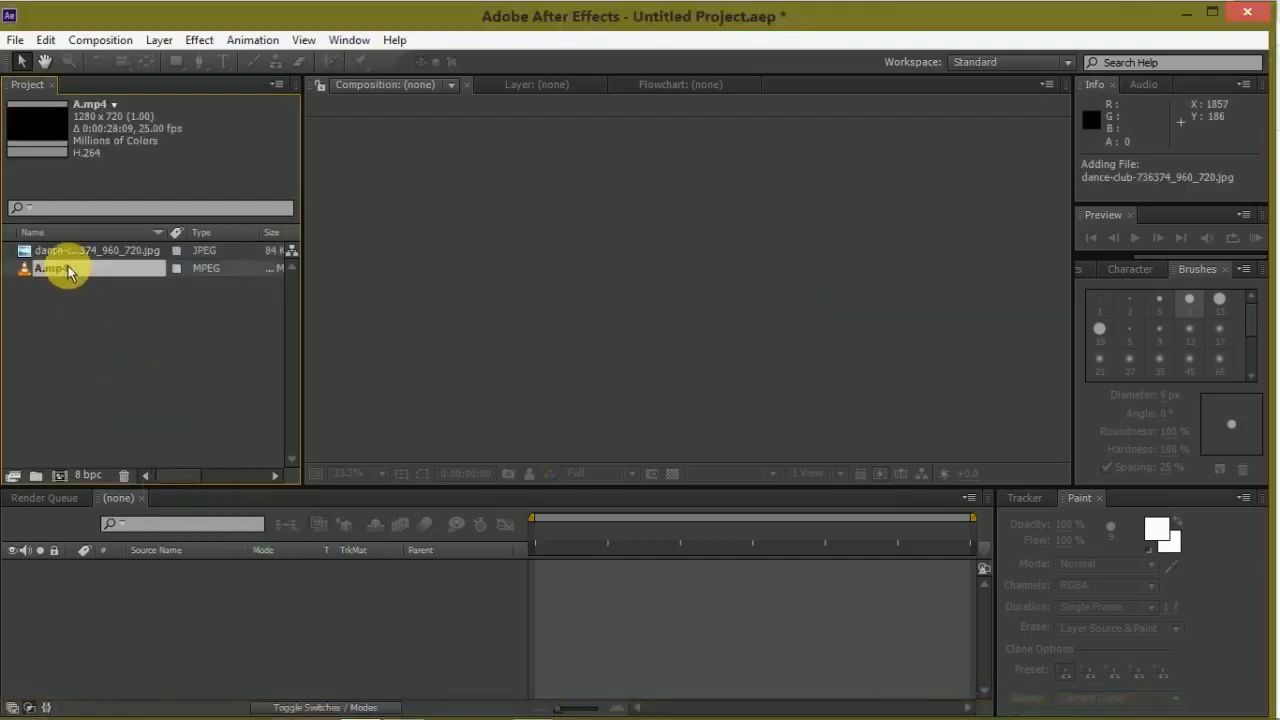
mouse_move(68, 266)
left_mouse_down()
mouse_move(85, 445)
mouse_move(60, 478)
left_mouse_up()
left_click_drag(738, 566, 673, 574)
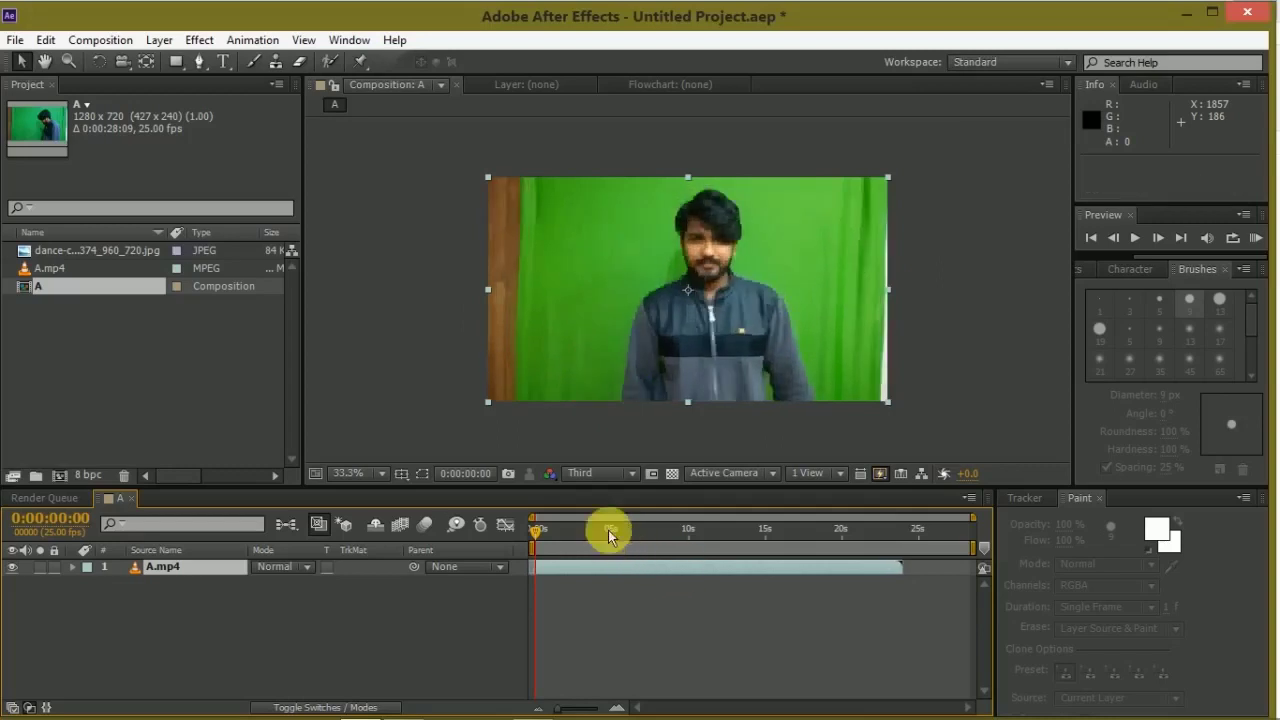
Scrub through the dance clip to find where the usable part ends, near 11 seconds
left_click_drag(535, 537, 620, 540)
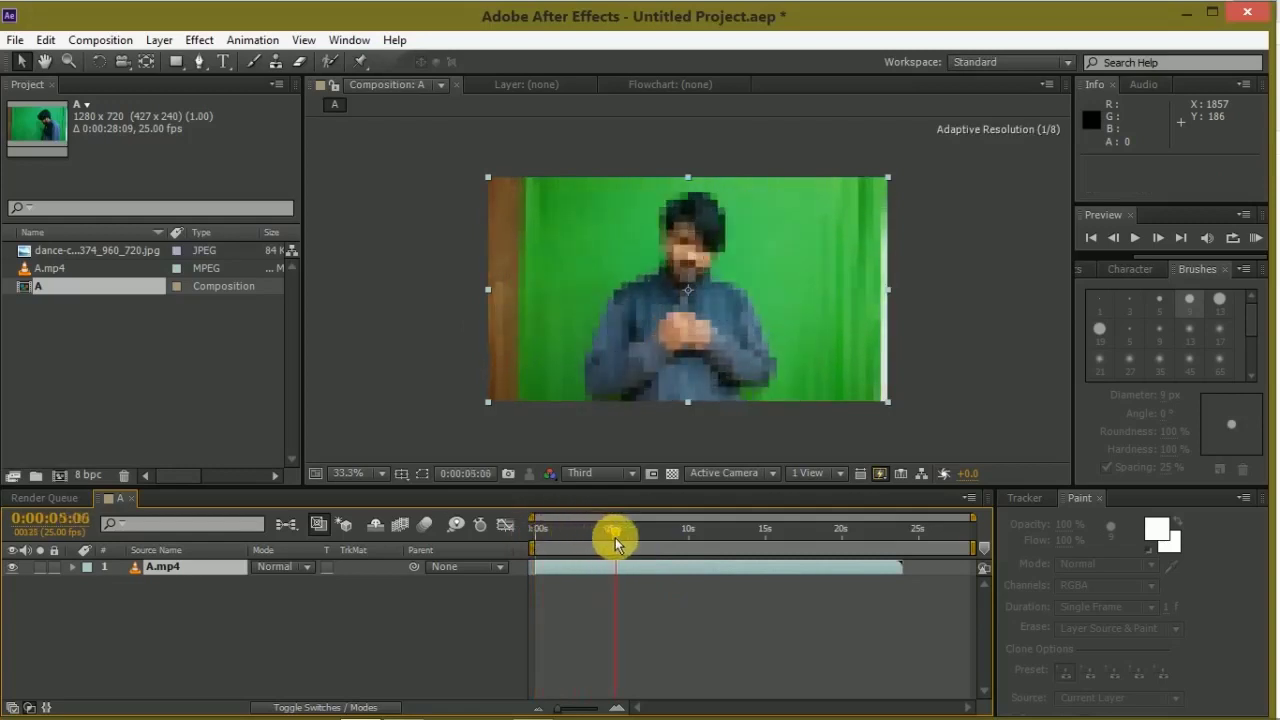
left_click_drag(620, 538, 668, 540)
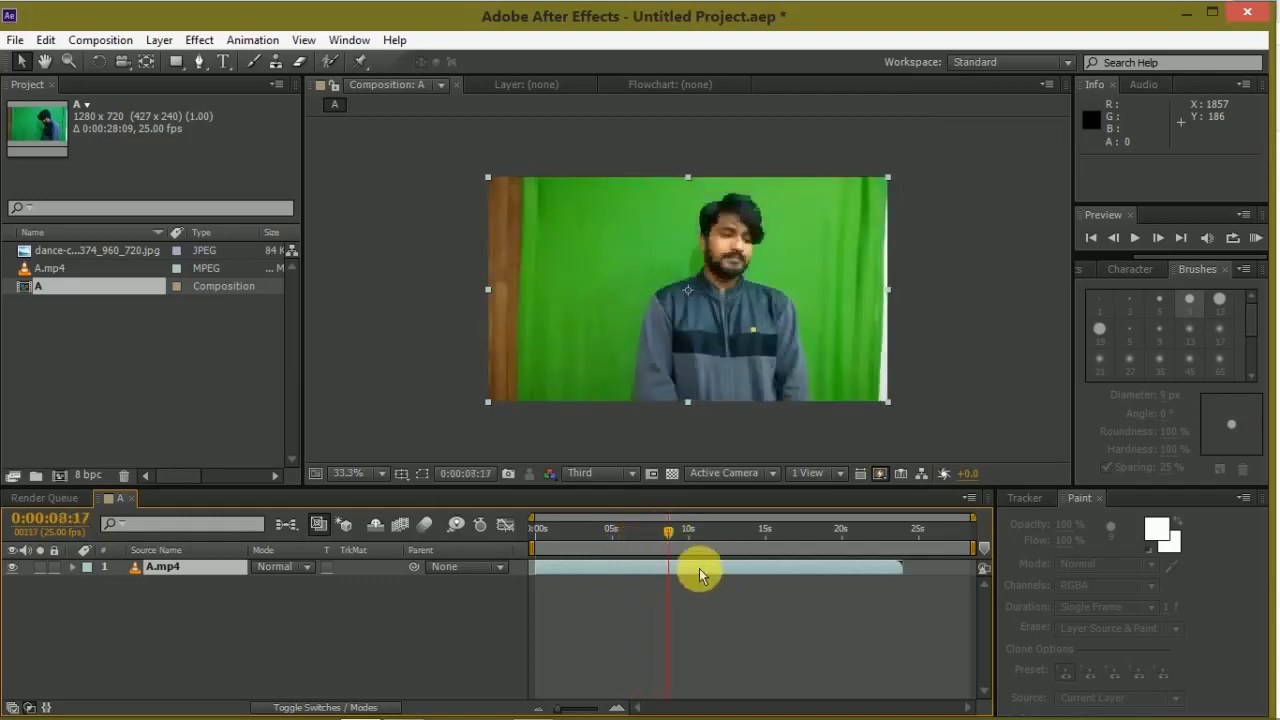
left_click_drag(668, 540, 677, 543)
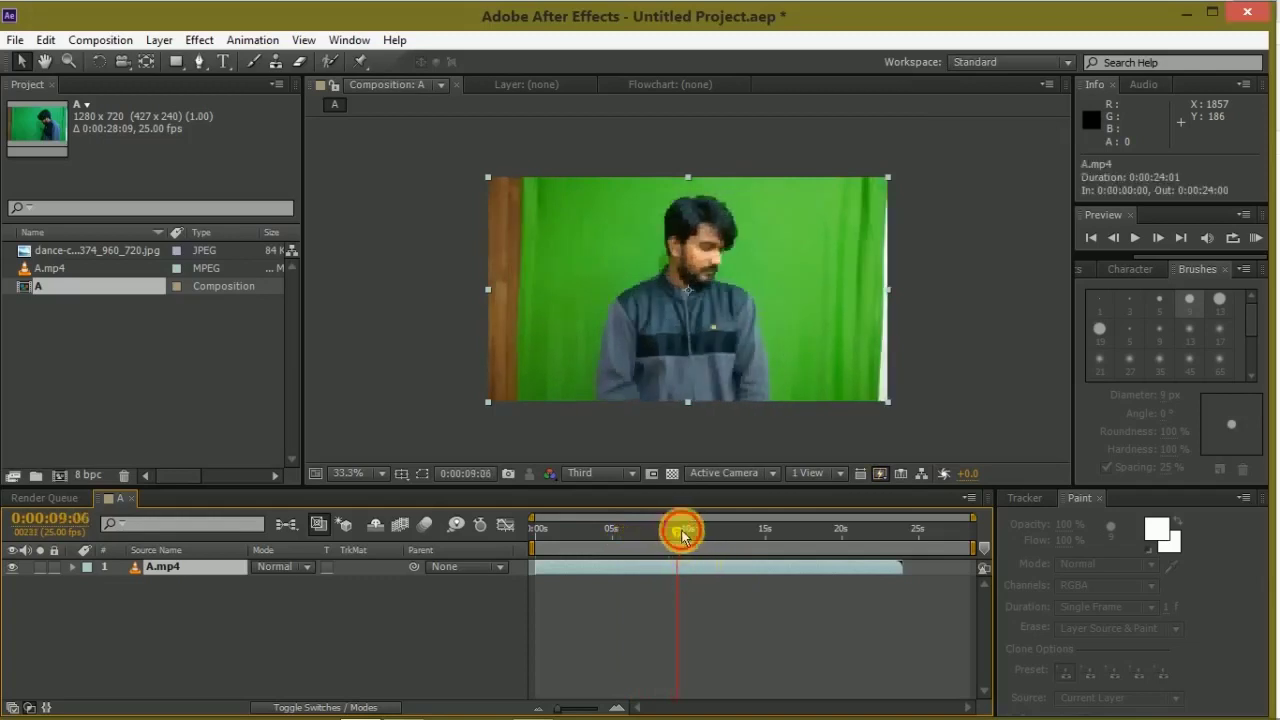
left_click_drag(682, 537, 708, 540)
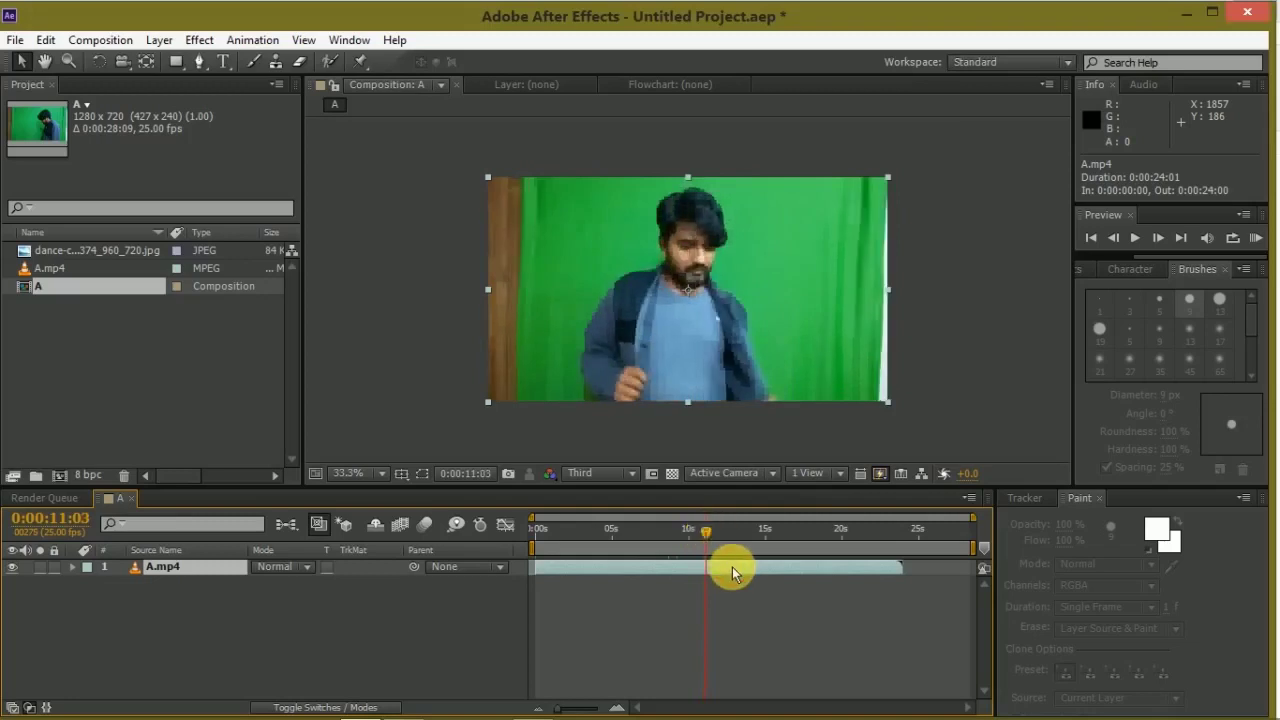
End the work area at 0:00:11:03, trim the composition to it, and return to frame one
mouse_move(958, 551)
left_mouse_down()
mouse_move(710, 548)
mouse_move(724, 571)
left_mouse_up()
right_click(700, 549)
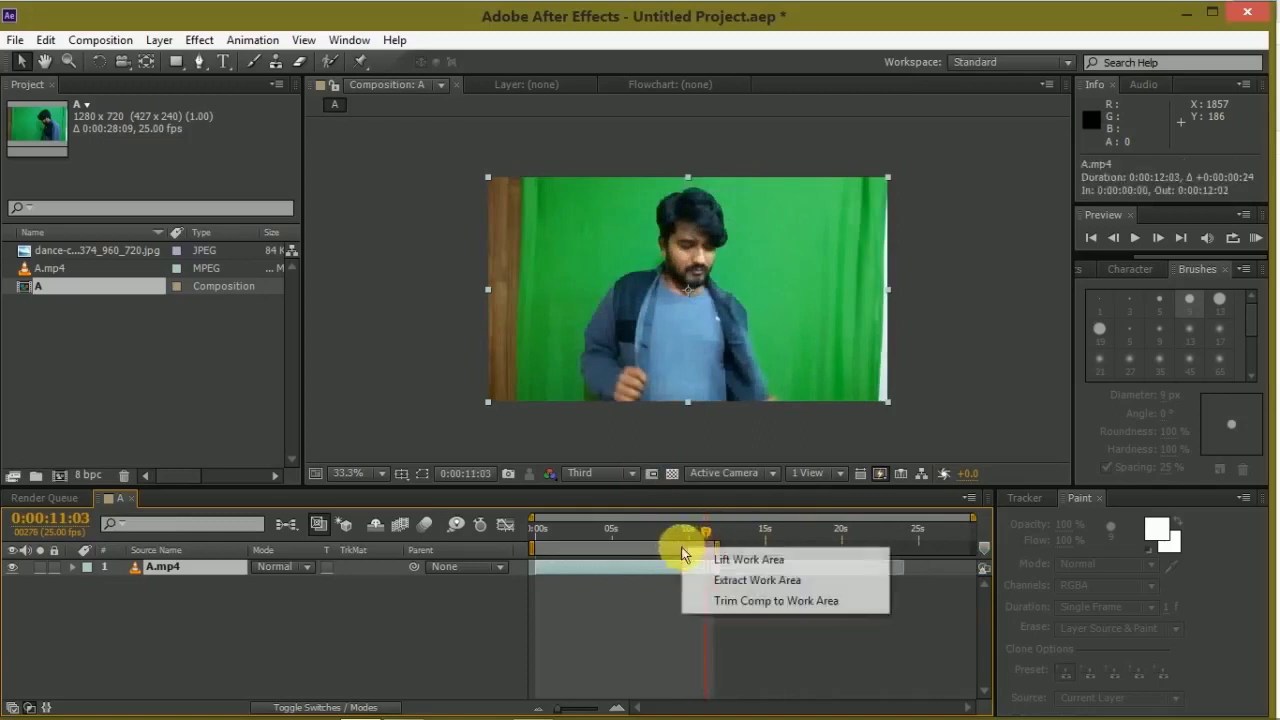
left_click(737, 601)
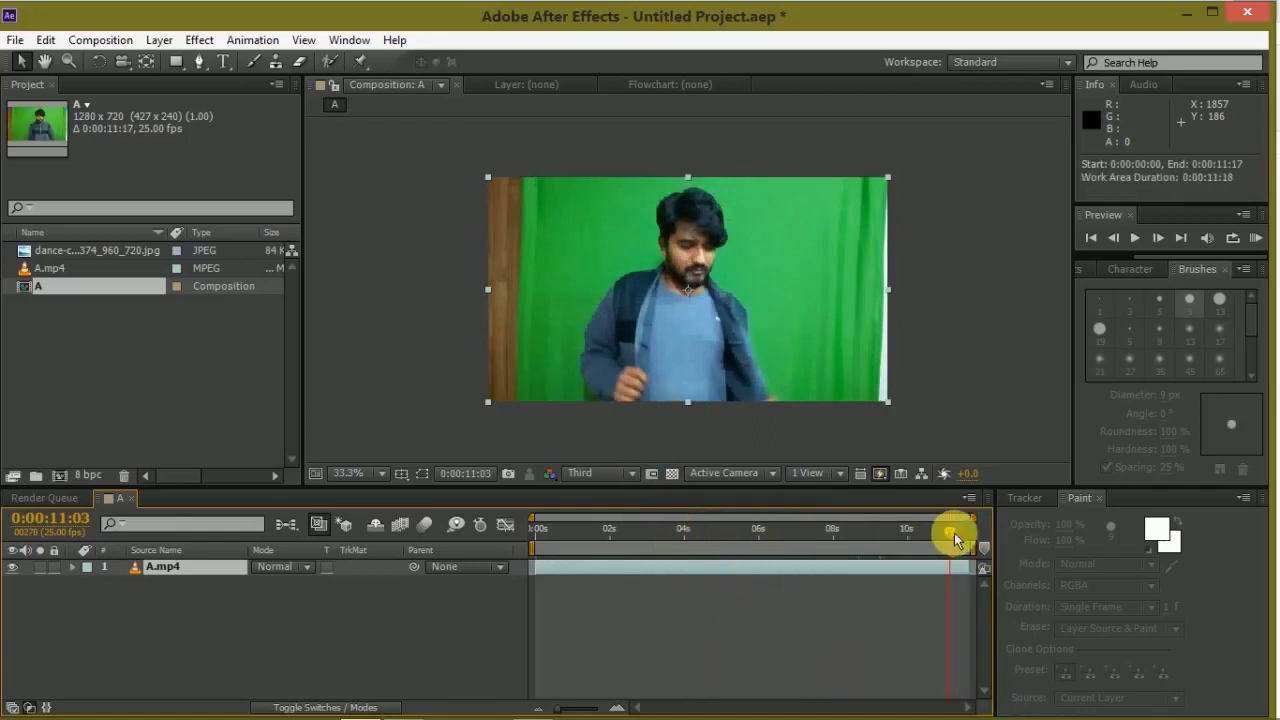
left_click_drag(955, 540, 538, 535)
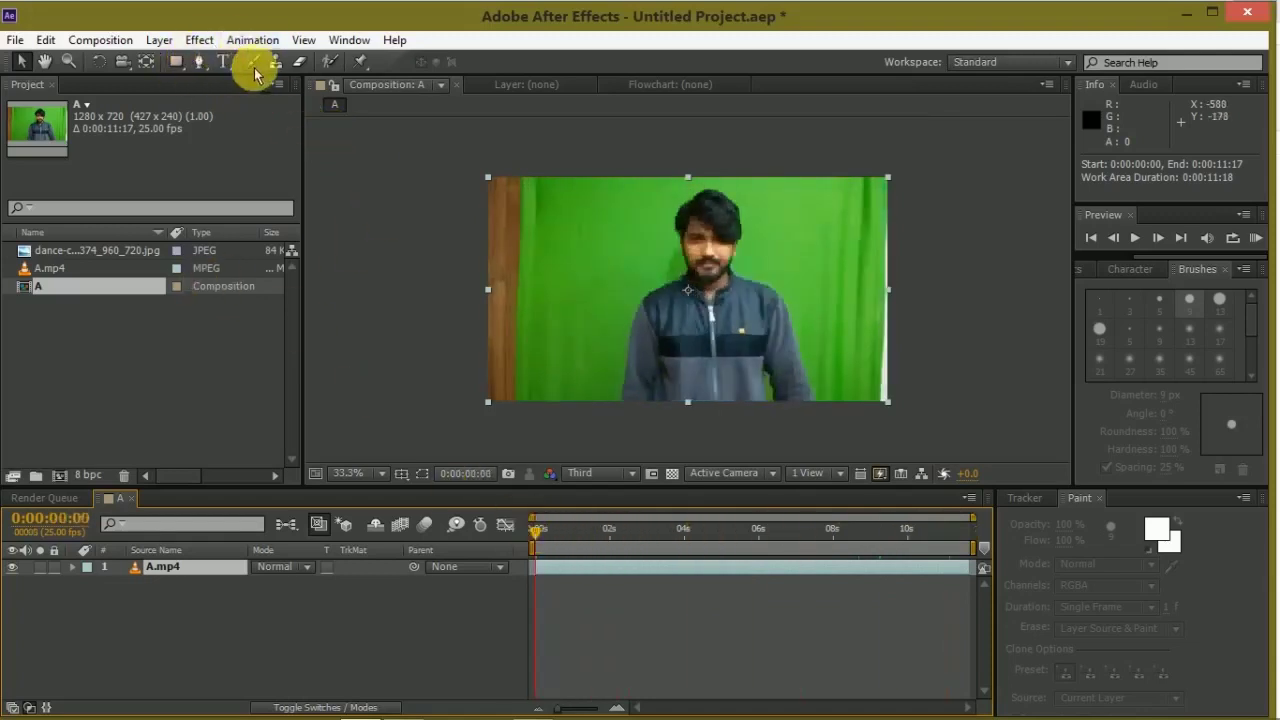
Apply Keylight (1.2) to A.mp4 and sample the green backdrop as the Screen Colour
left_click(201, 40)
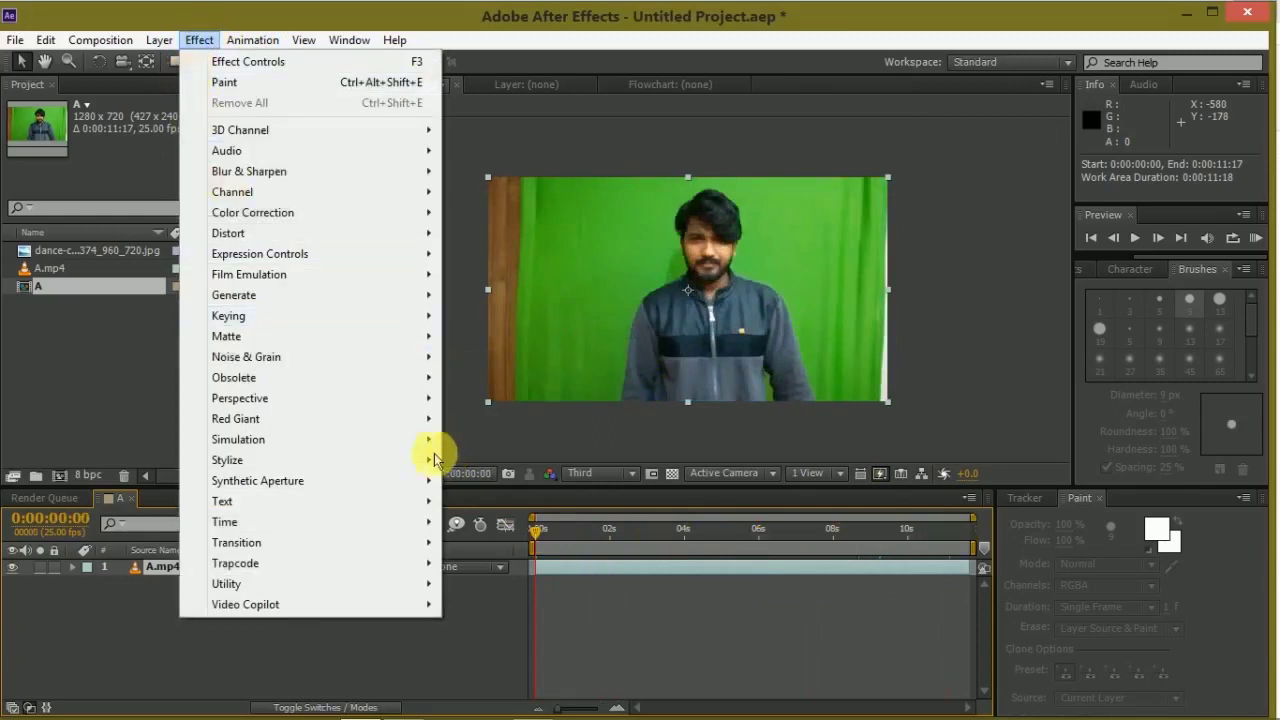
mouse_move(310, 322)
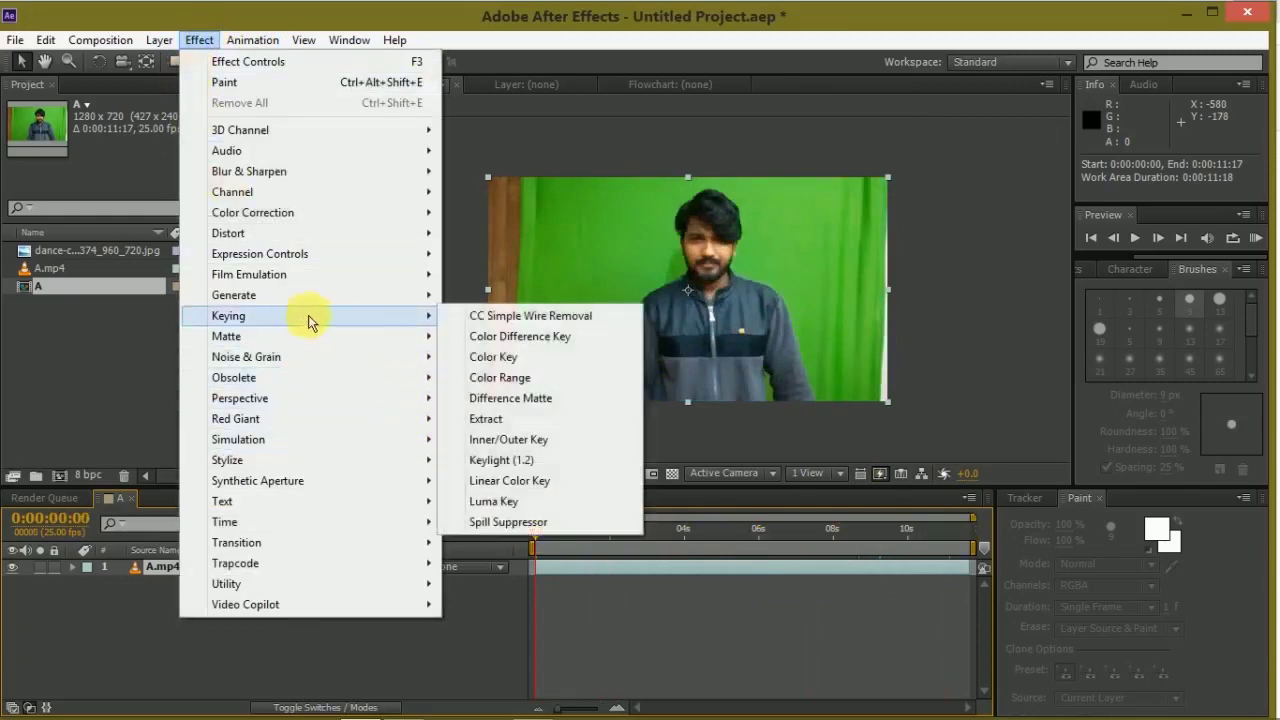
left_click(517, 460)
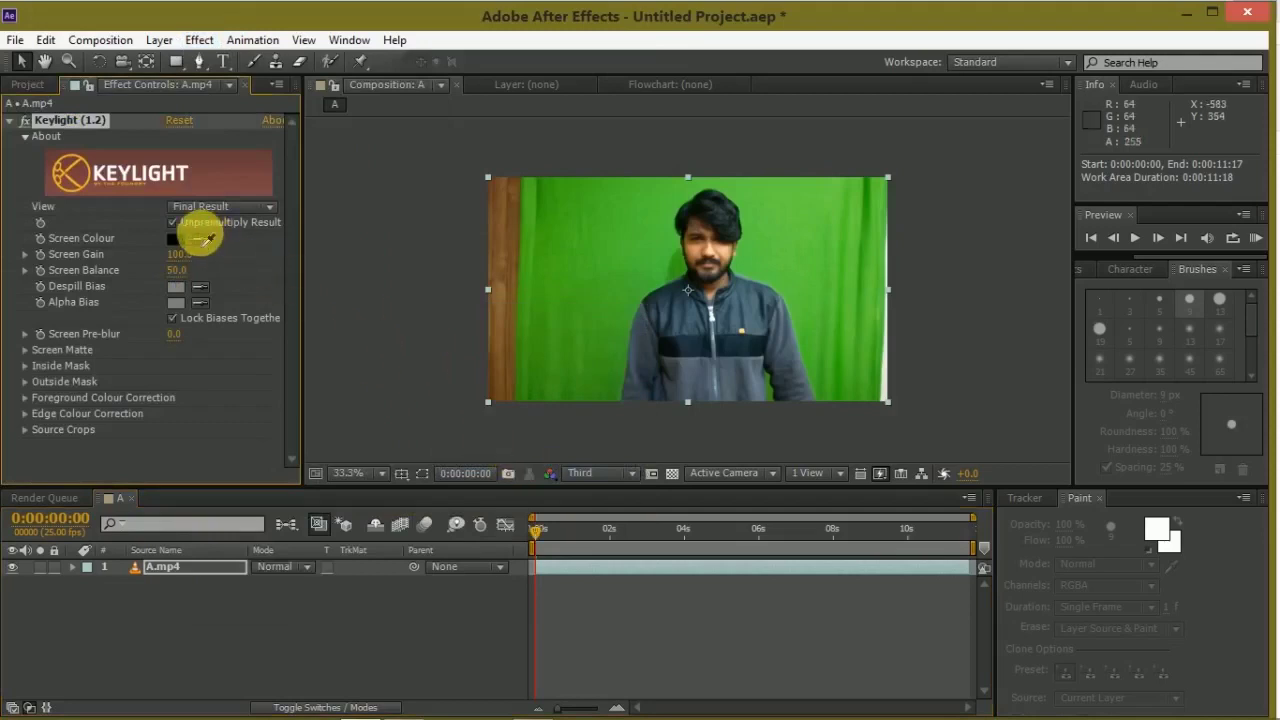
left_click(562, 322)
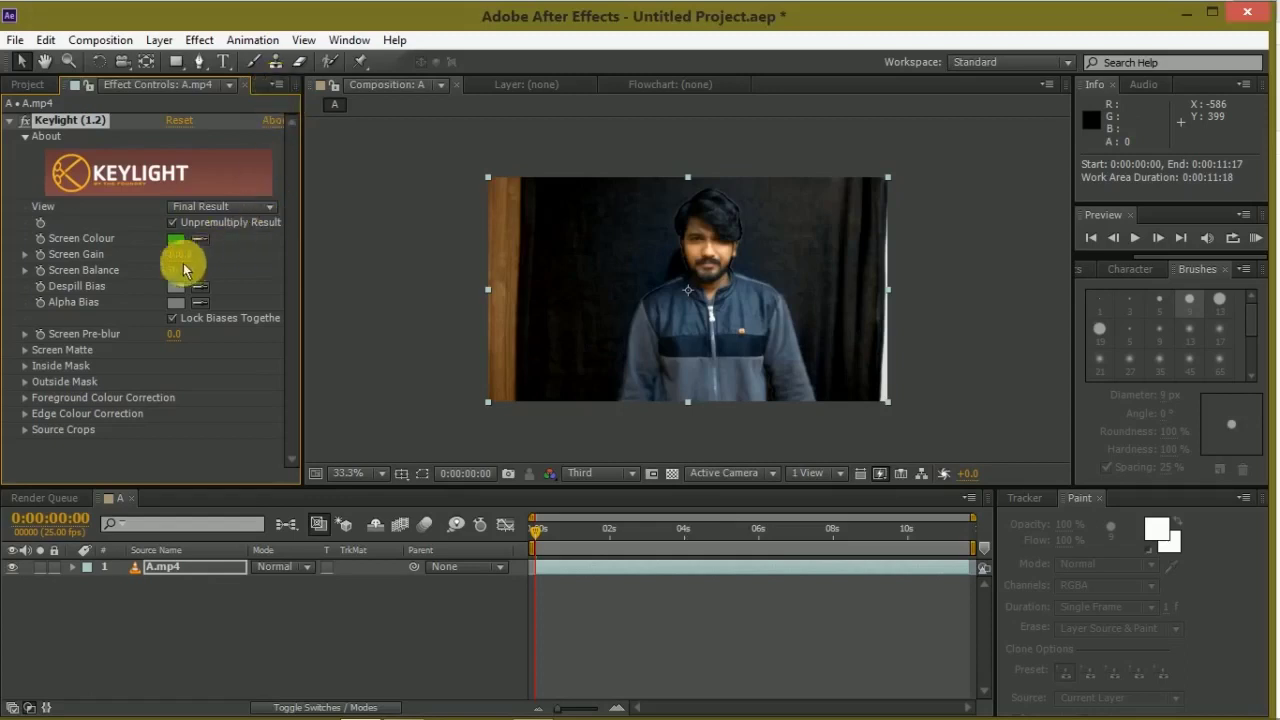
Switch Keylight to Screen Matte view, set Clip Black 52 and Clip White 68, then close Effect Controls
left_click(210, 207)
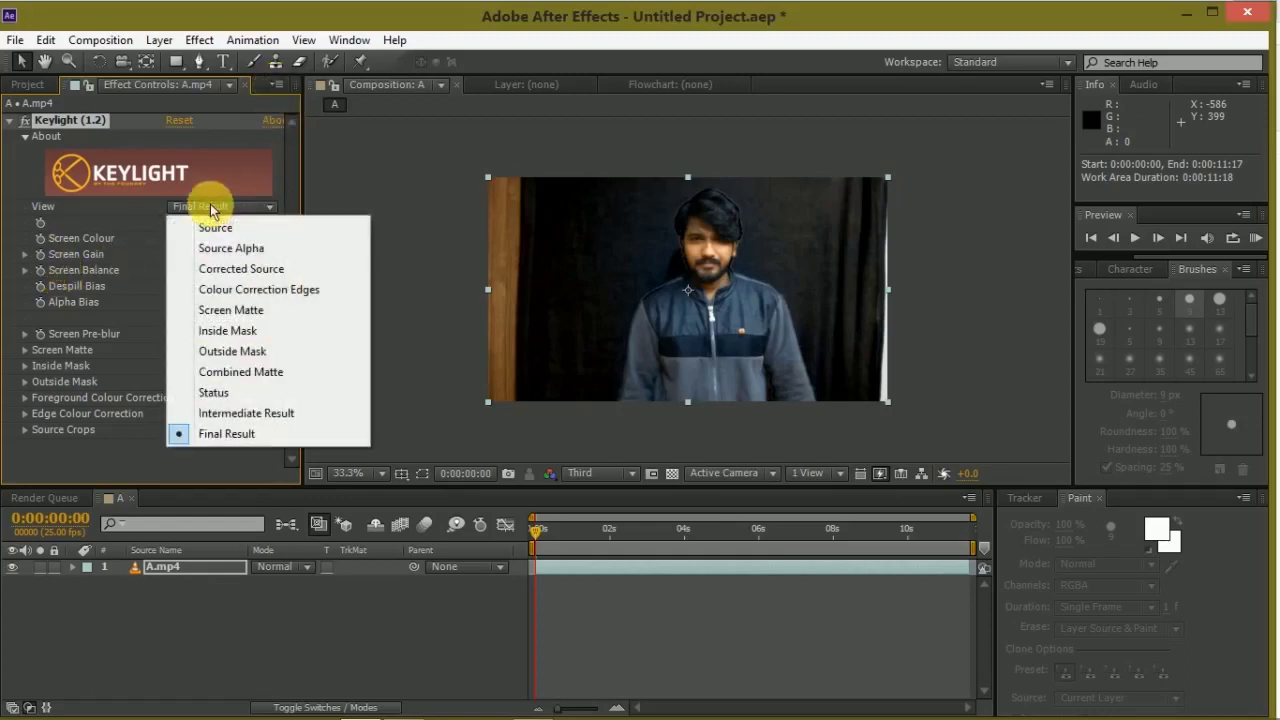
left_click(235, 313)
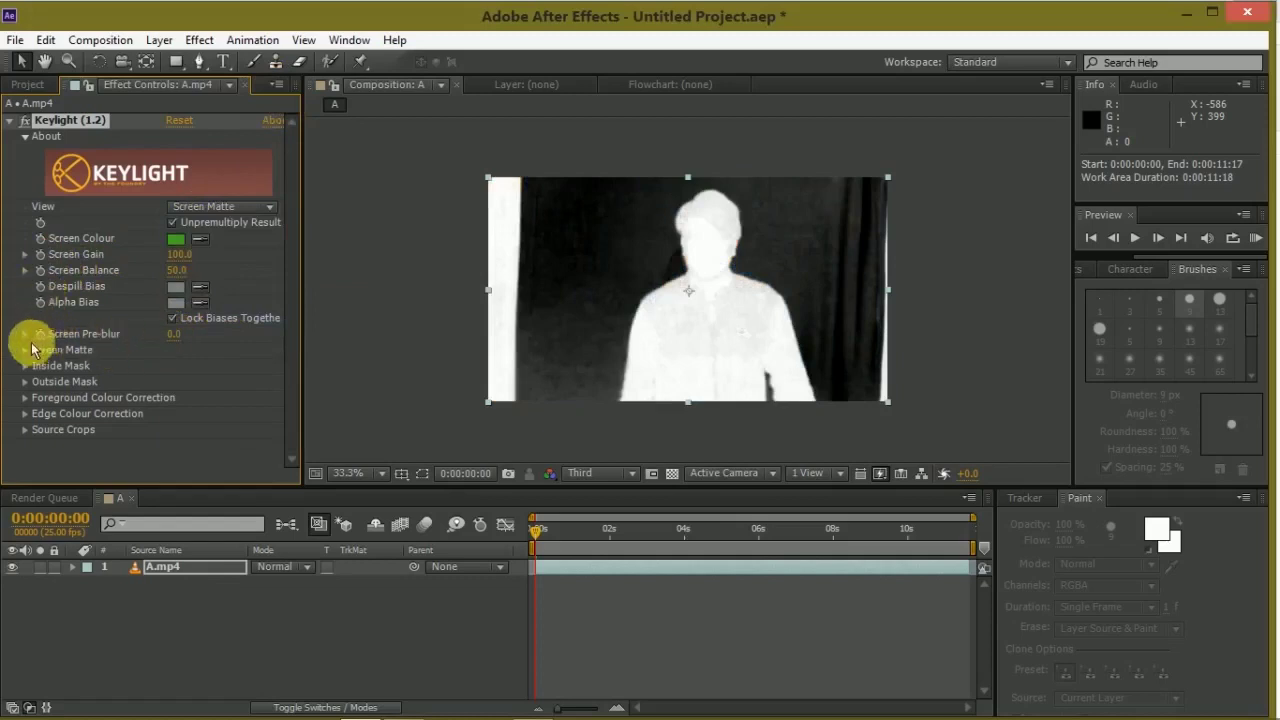
left_click(25, 350)
left_click_drag(180, 356, 231, 358)
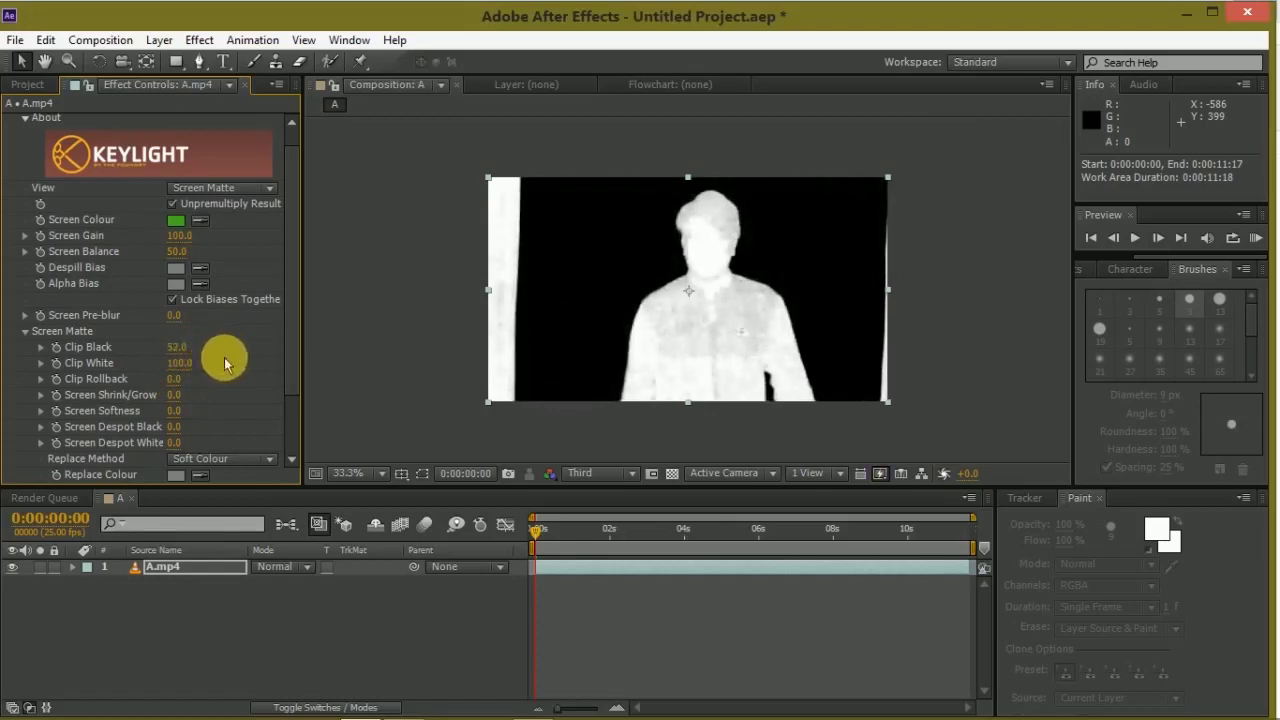
left_click_drag(180, 363, 160, 367)
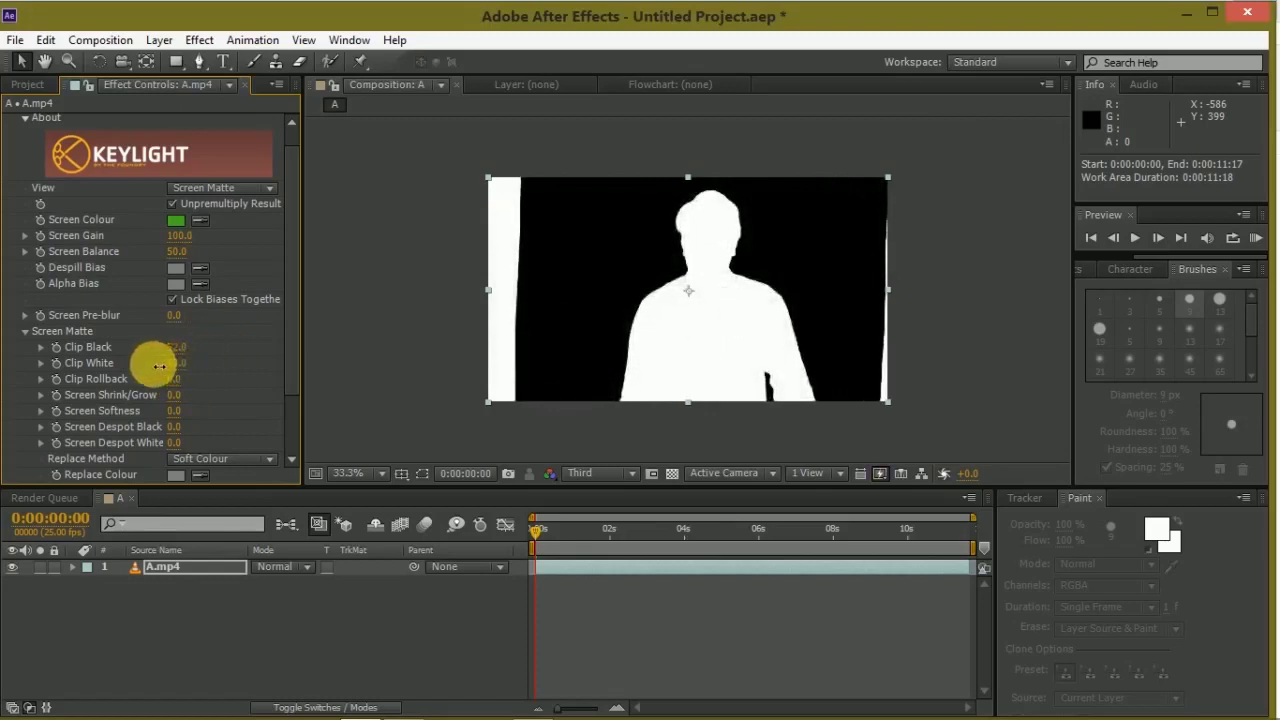
left_click(276, 84)
left_click(343, 131)
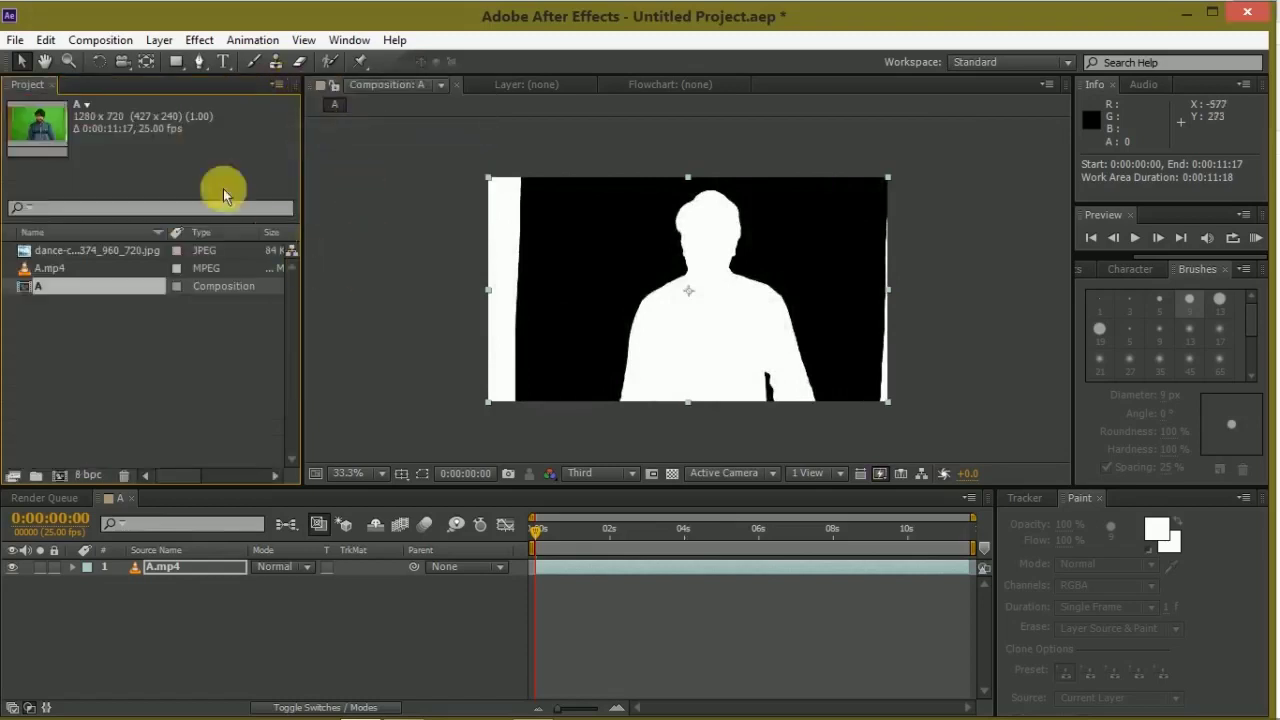
Draw a four-point mask on the clip to cut away the stray edge strips
left_click(200, 64)
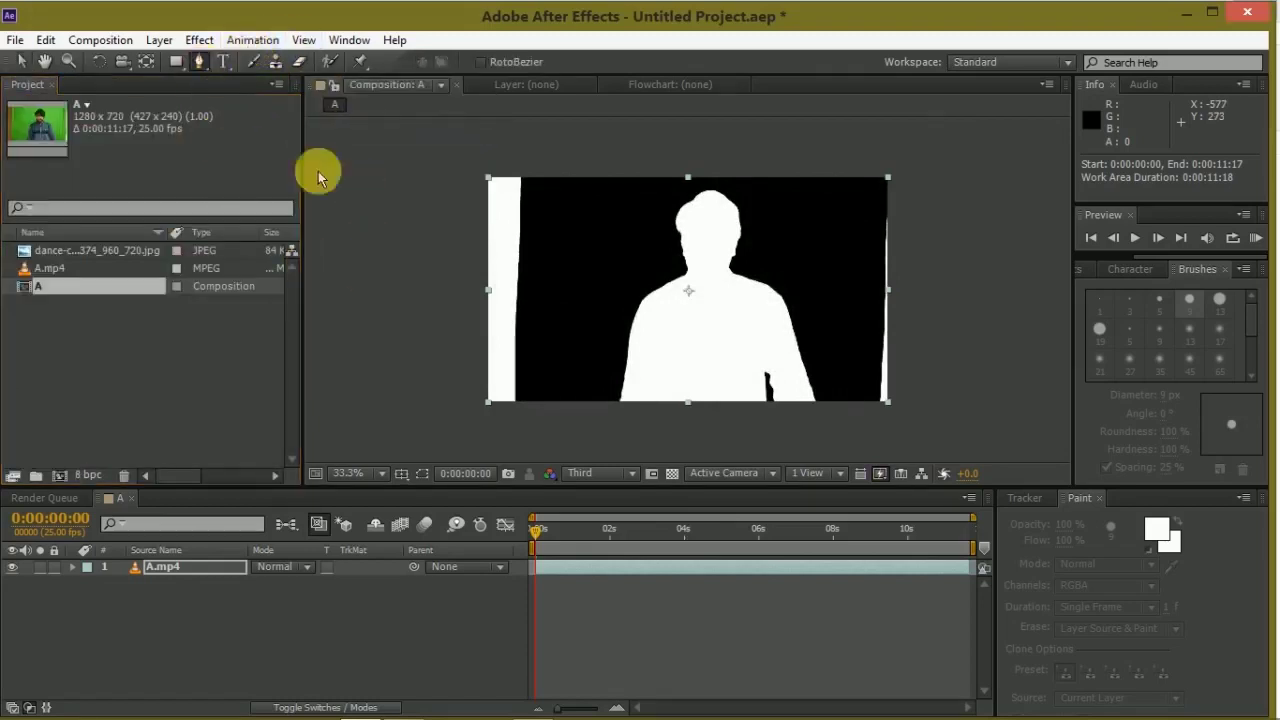
left_click(523, 171)
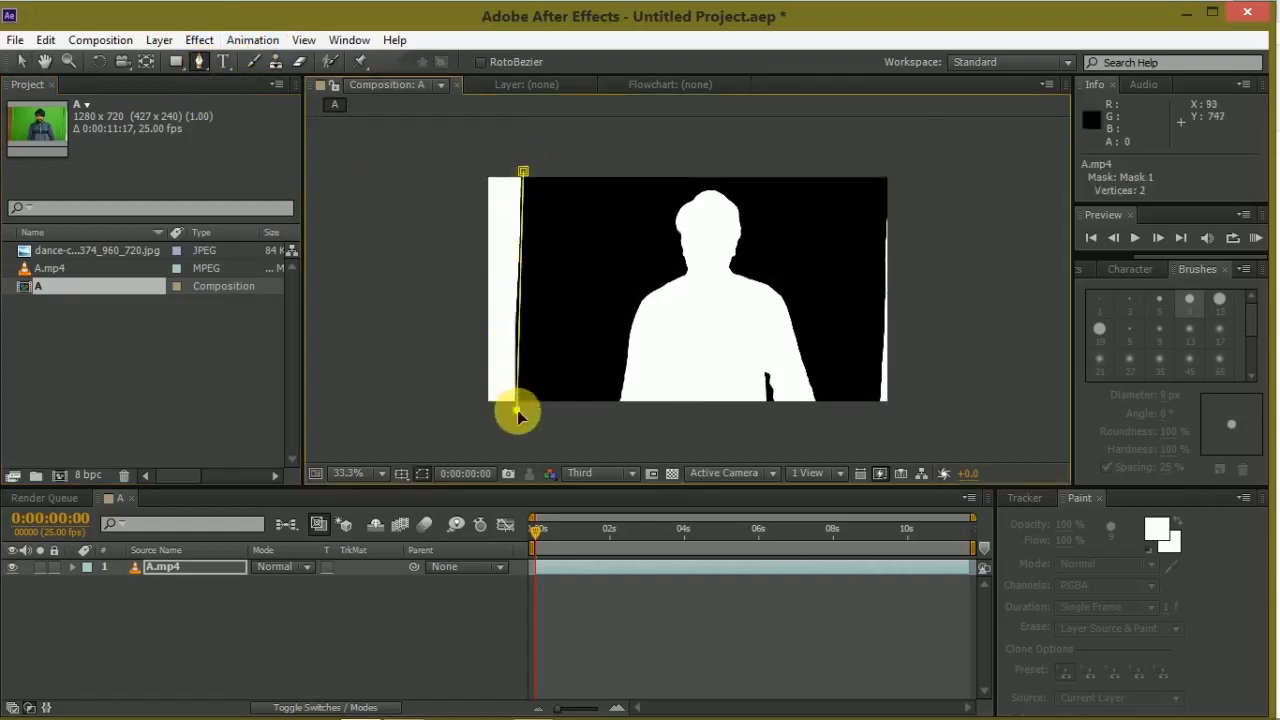
left_click(870, 425)
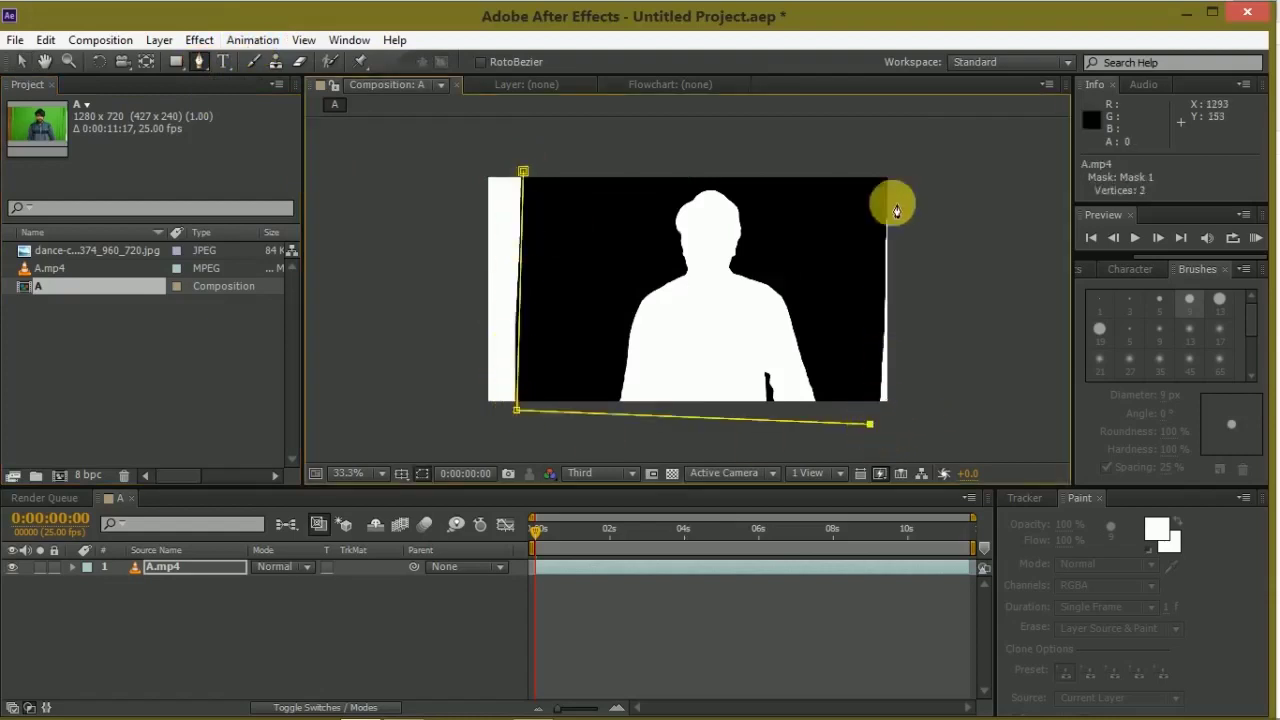
left_click(523, 173)
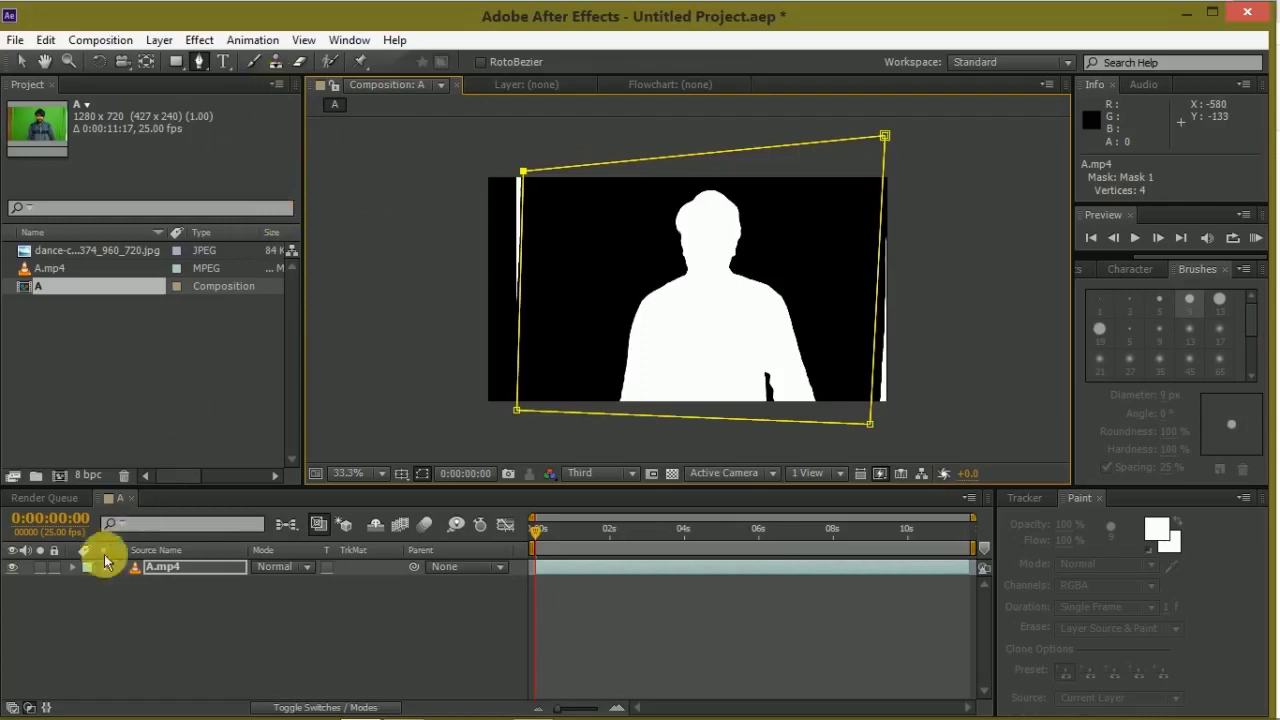
Change the Keylight (1.2) View on the A.mp4 layer from Screen Matte to Final Result
left_click(73, 567)
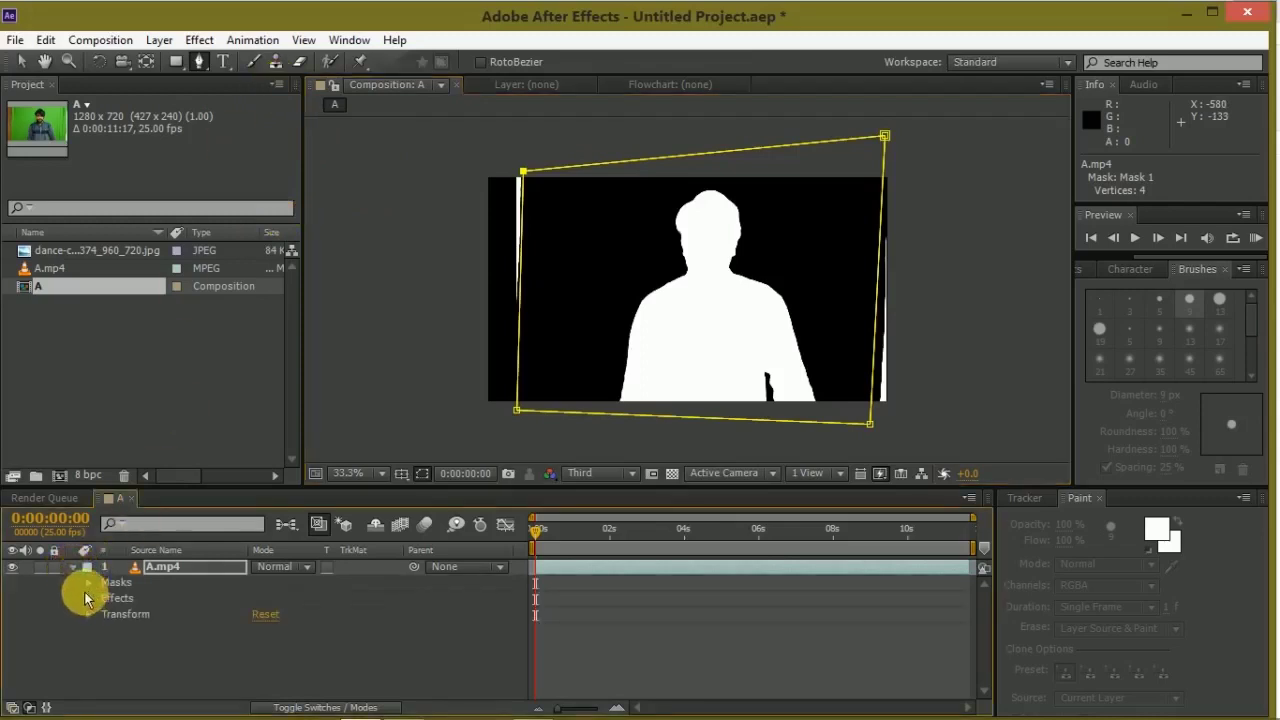
left_click(88, 602)
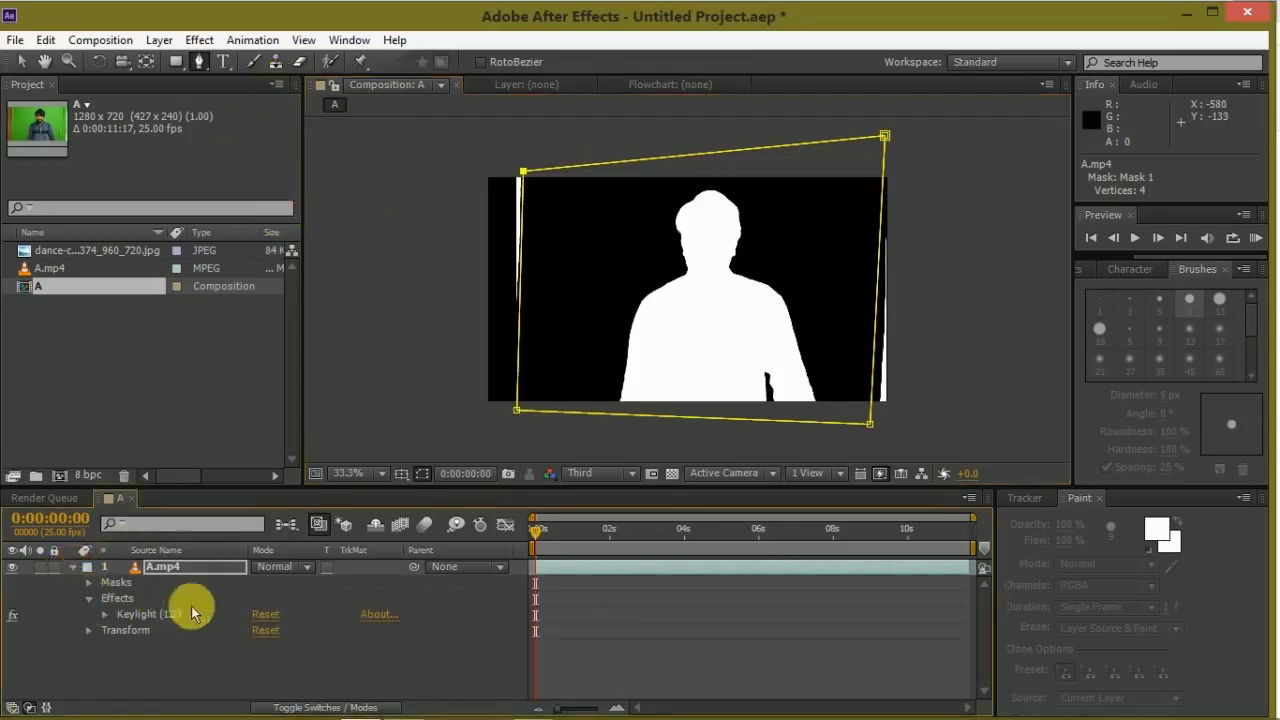
left_click(102, 613)
scroll(338, 610, "down", 2)
scroll(338, 600, "up", 1)
scroll(338, 592, "up", 1)
left_click(355, 589)
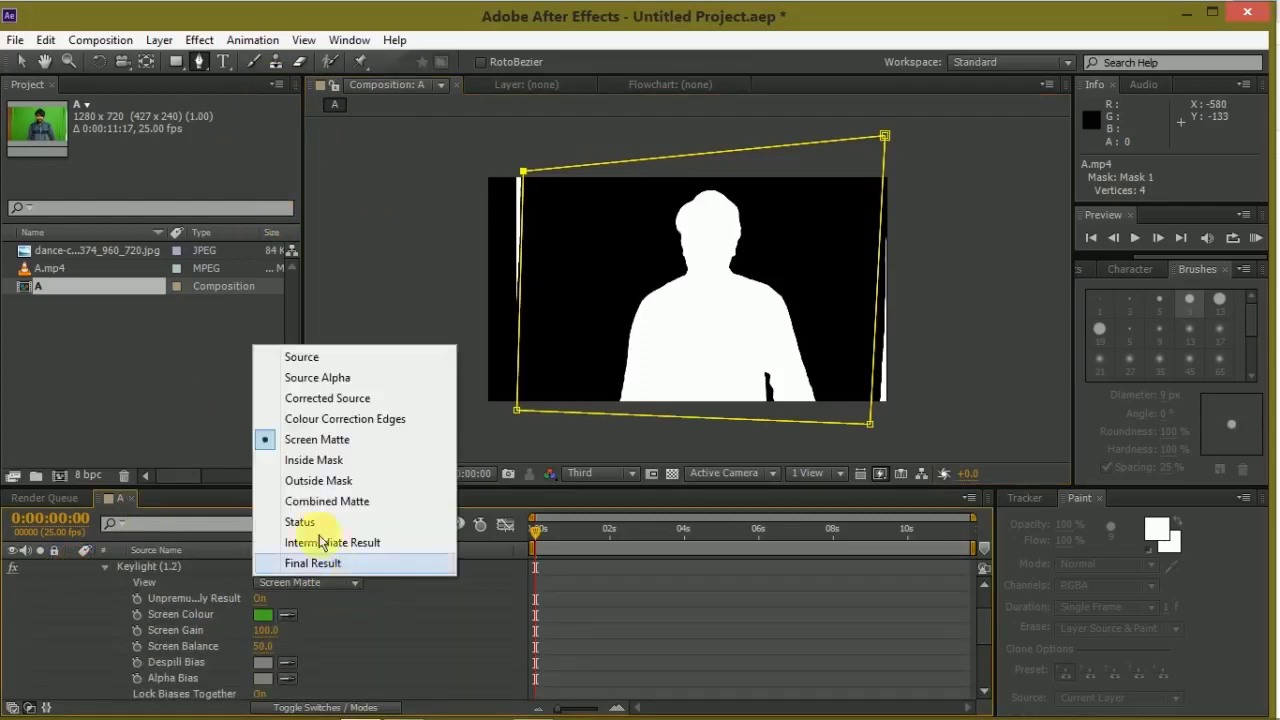
left_click(305, 565)
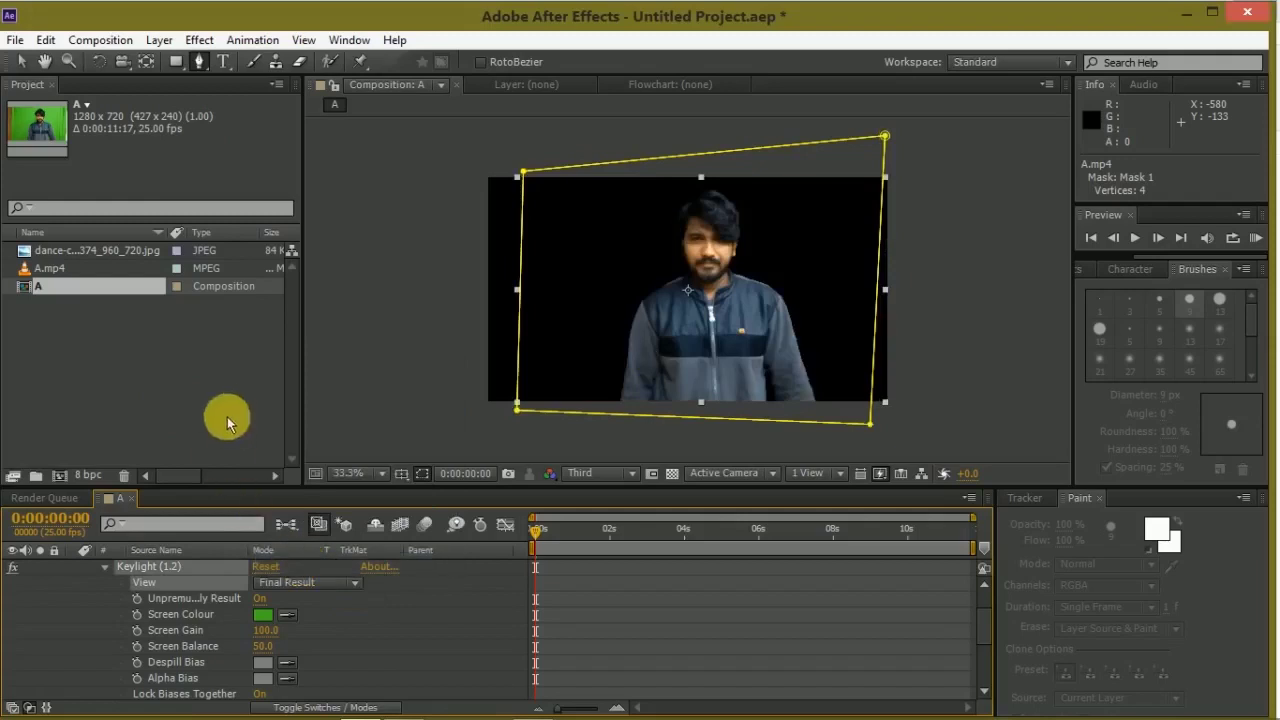
Add the dance-club image below A.mp4 and scale it up to fill the frame
key("KP_0")
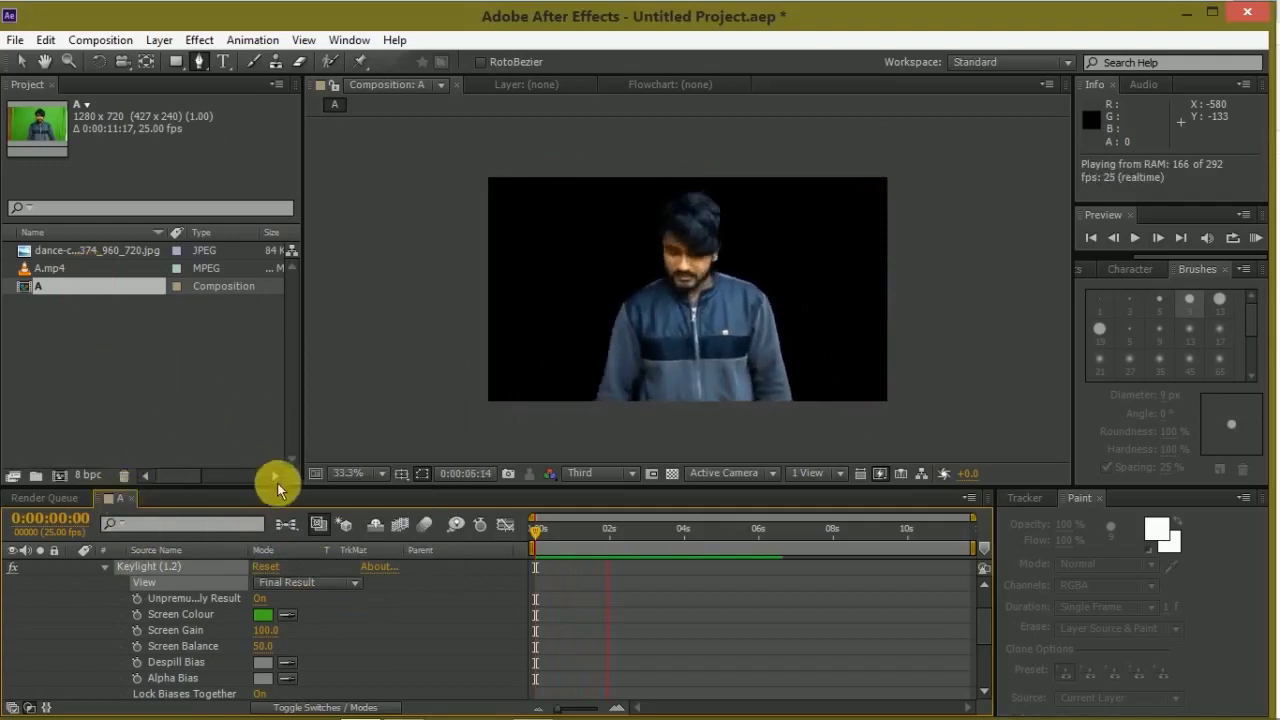
left_click_drag(139, 251, 150, 507)
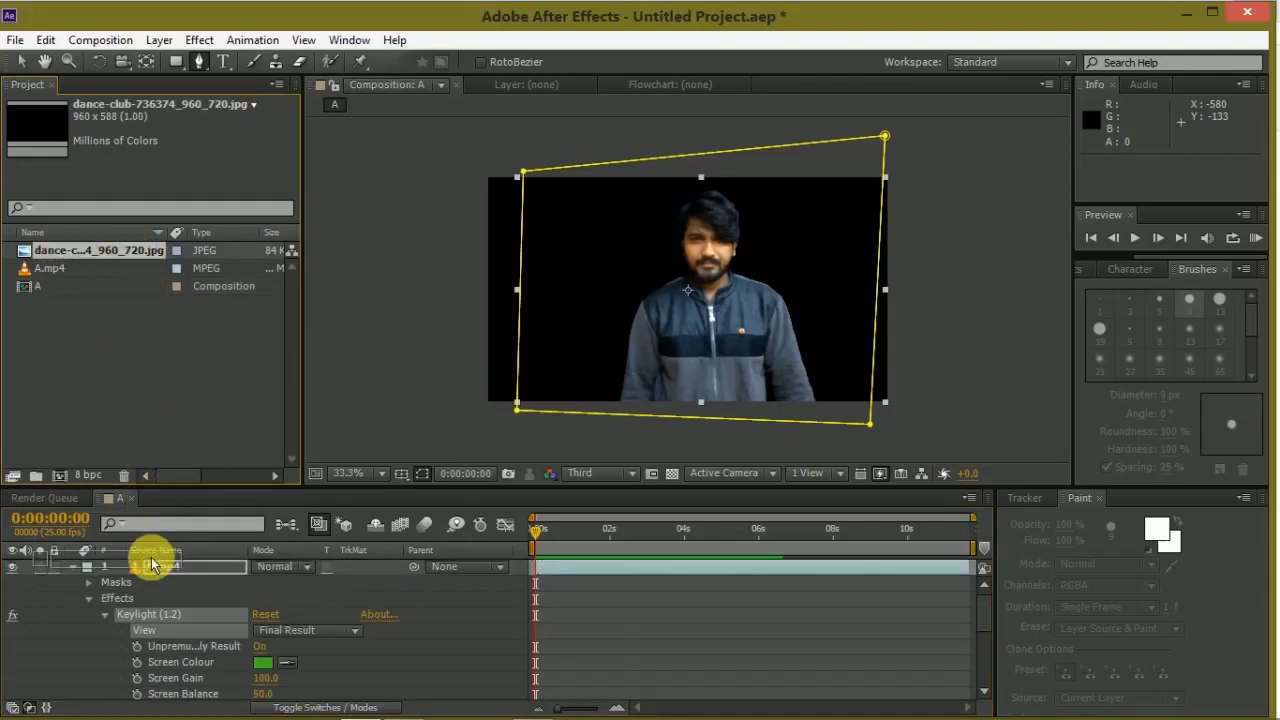
left_click_drag(155, 556, 215, 585)
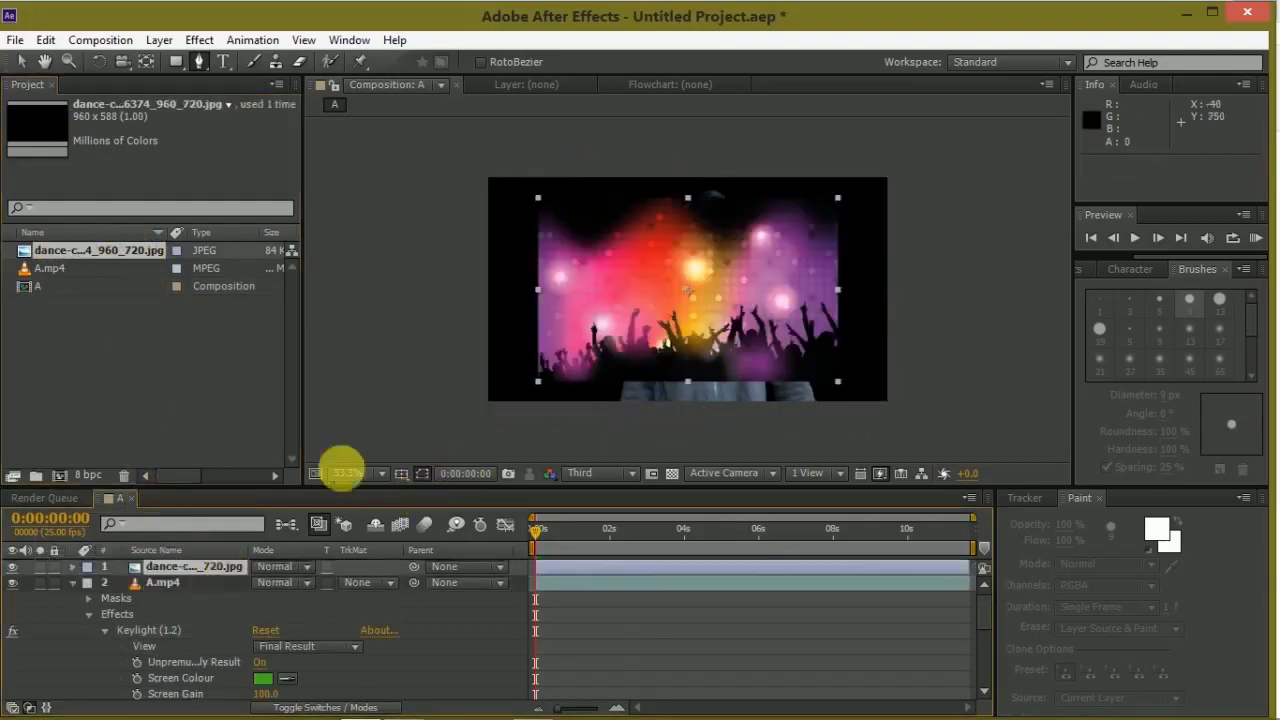
left_click_drag(190, 575, 198, 688)
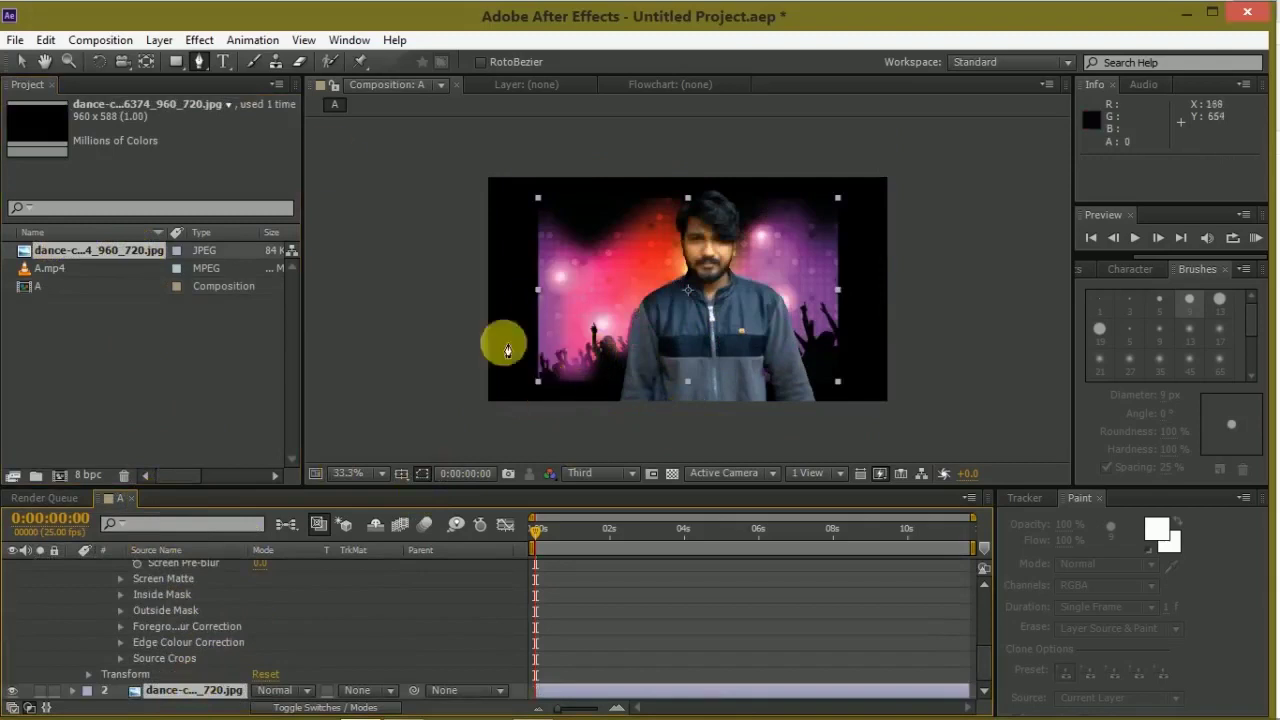
key("v")
left_click_drag(538, 386, 485, 412)
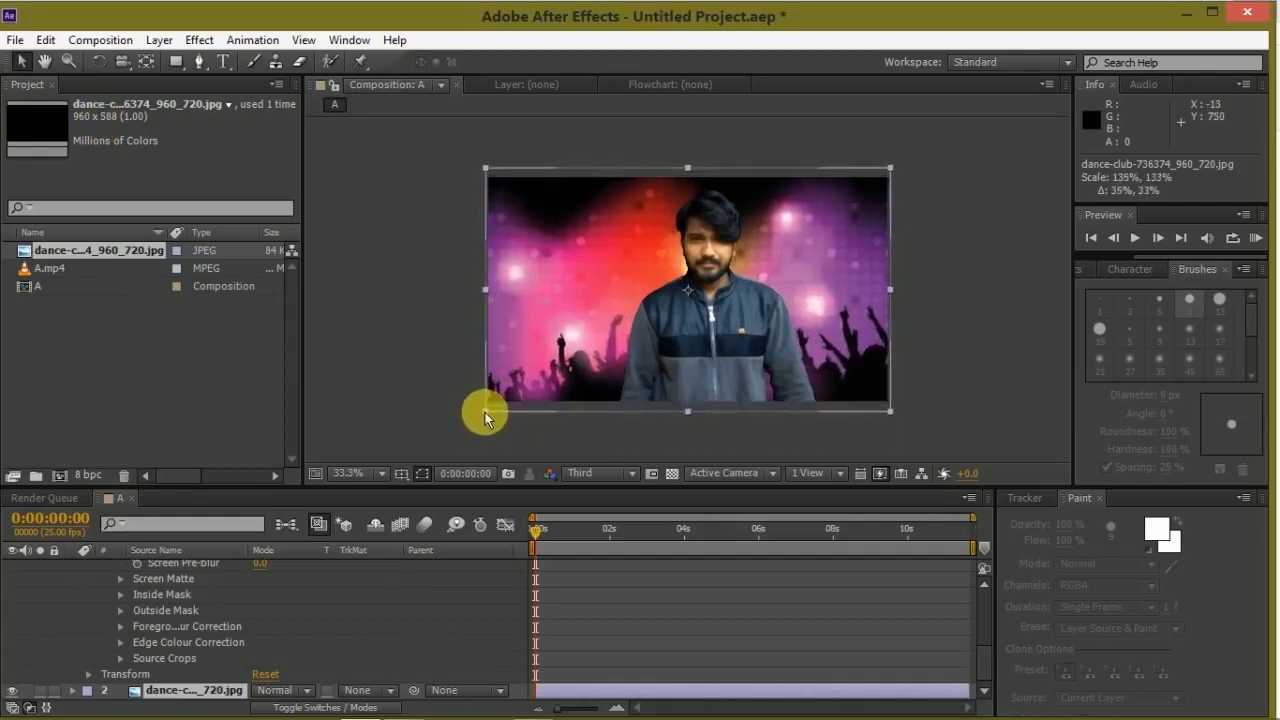
Preview the composite, collapse all layer properties, and select A.mp4 with the Brush tool
key("space")
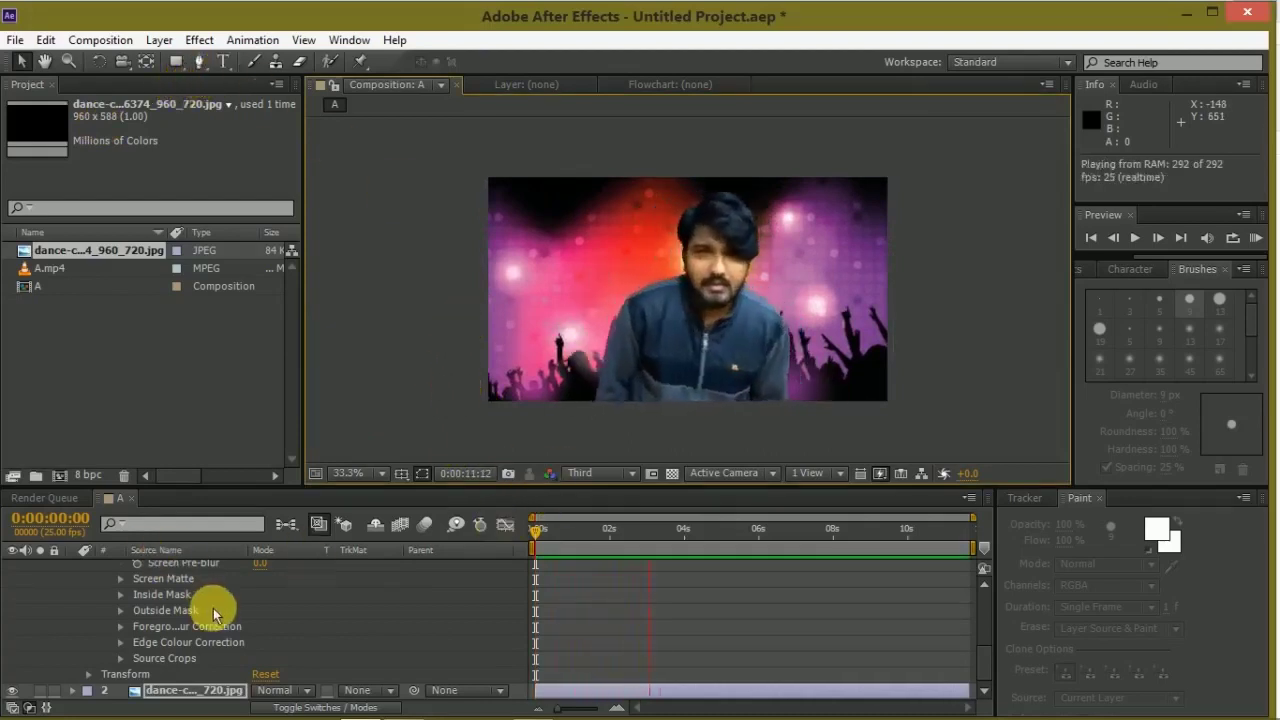
left_click(571, 549)
scroll(414, 600, "up", 4)
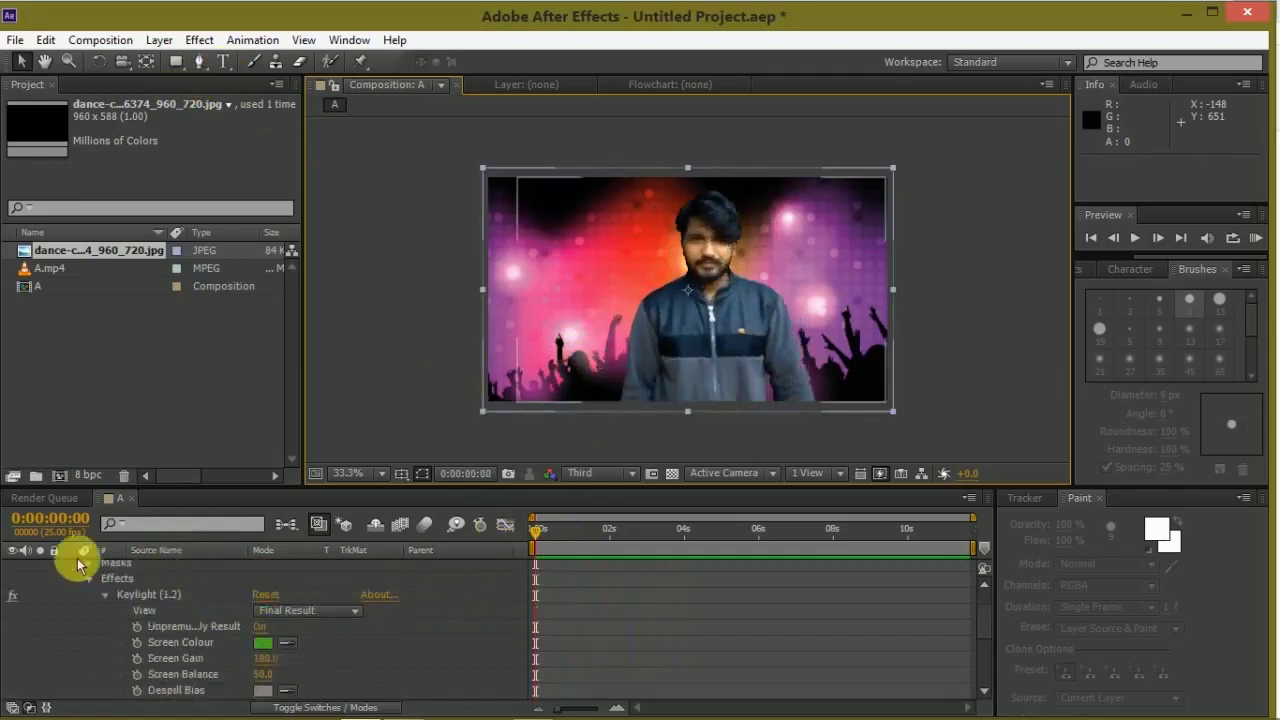
scroll(80, 565, "up", 1)
left_click(73, 570)
key("ctrl+slash")
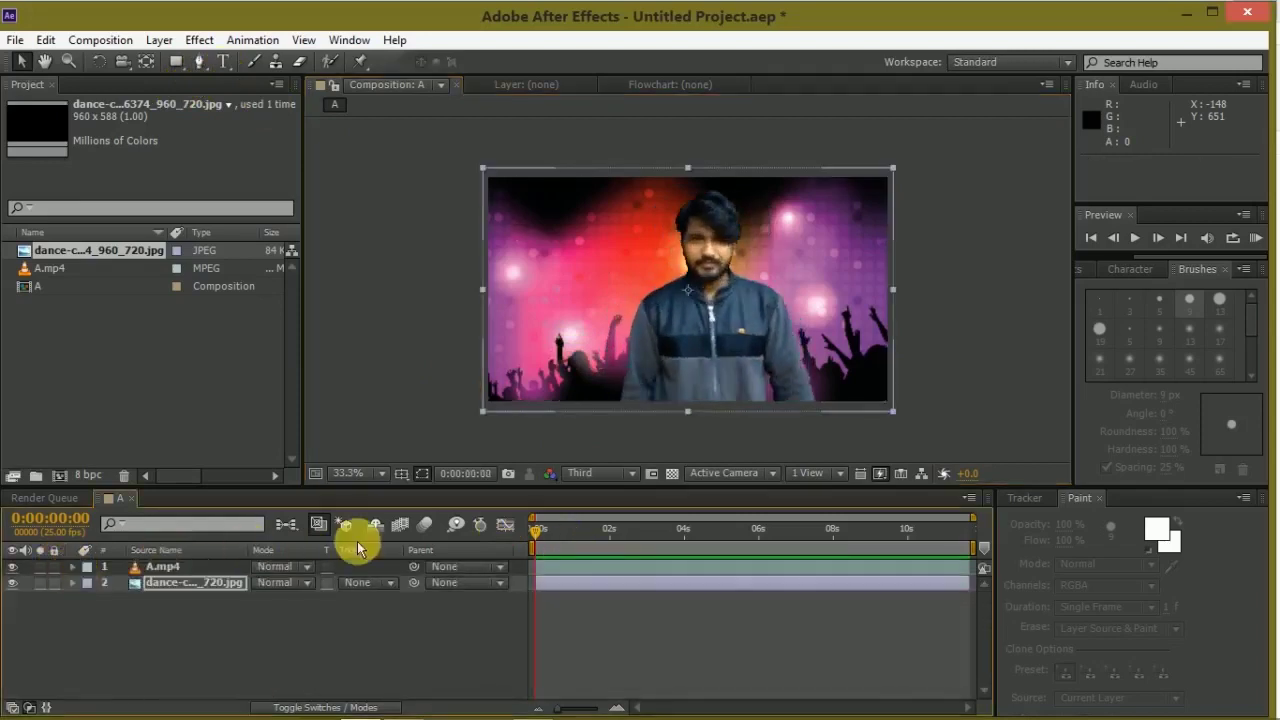
left_click(597, 570)
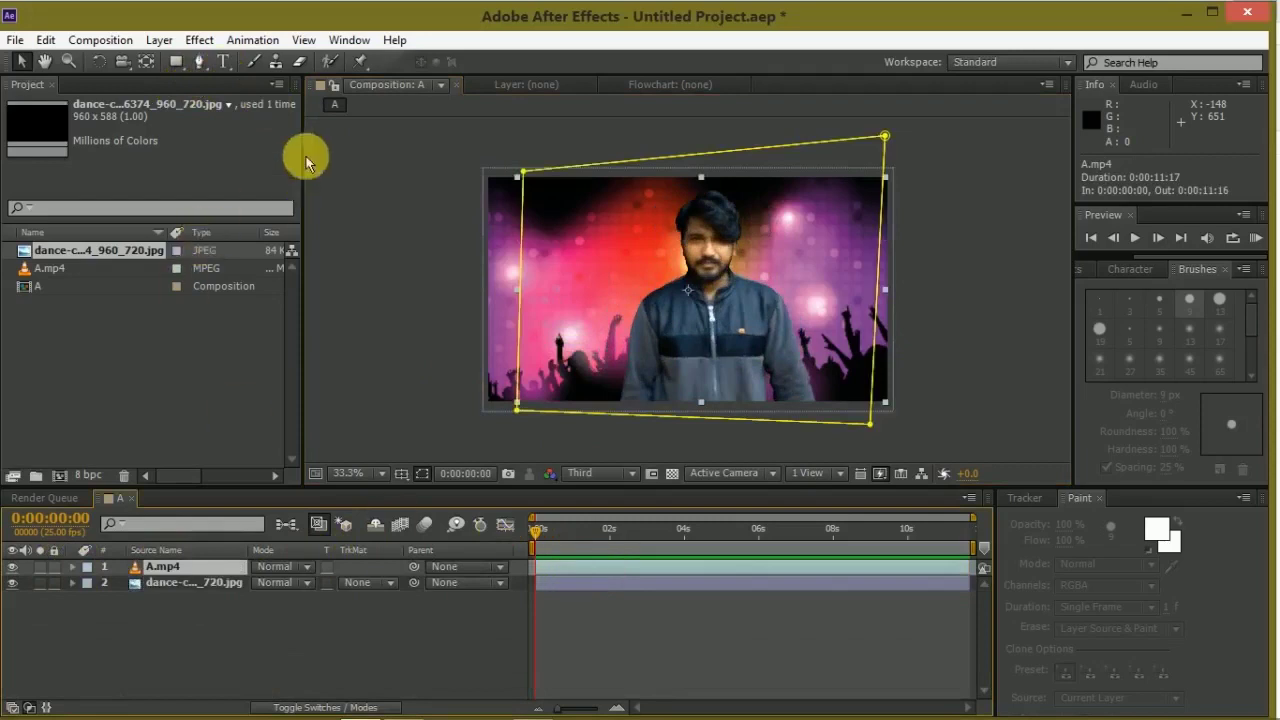
left_click(253, 62)
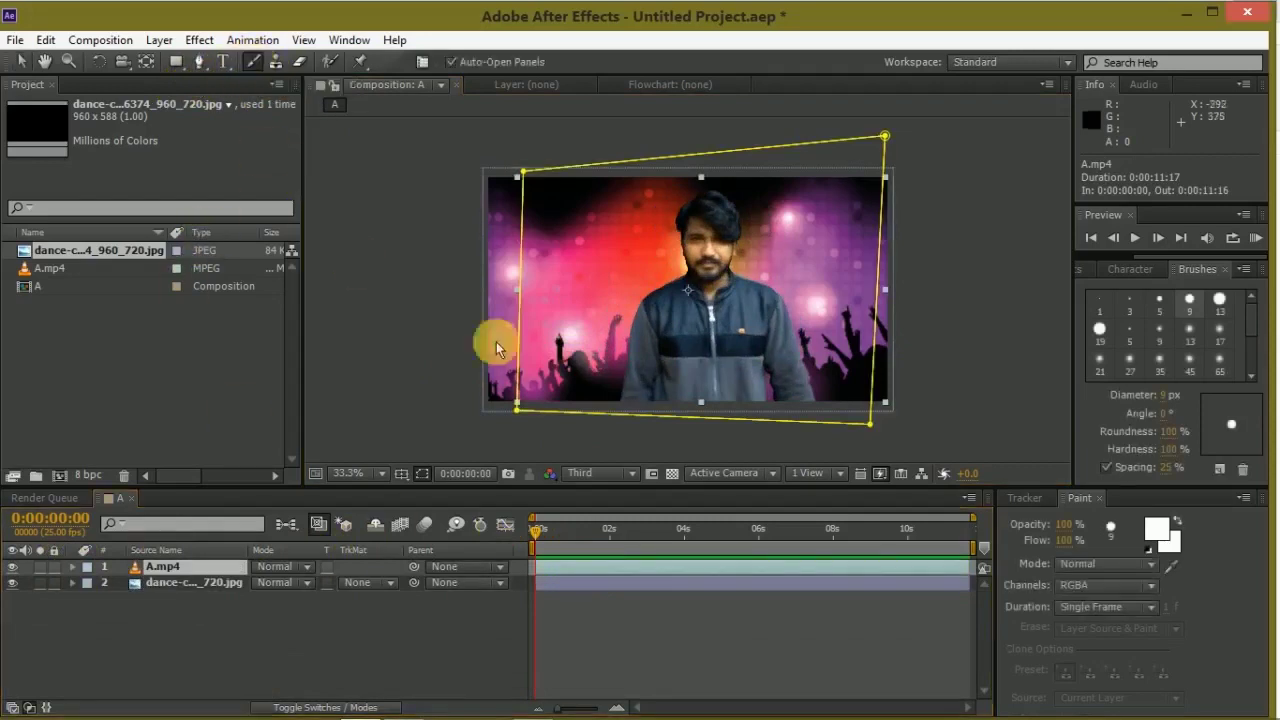
Open A.mp4 in its own Layer panel and frame the view on the jacket
double_click(687, 318)
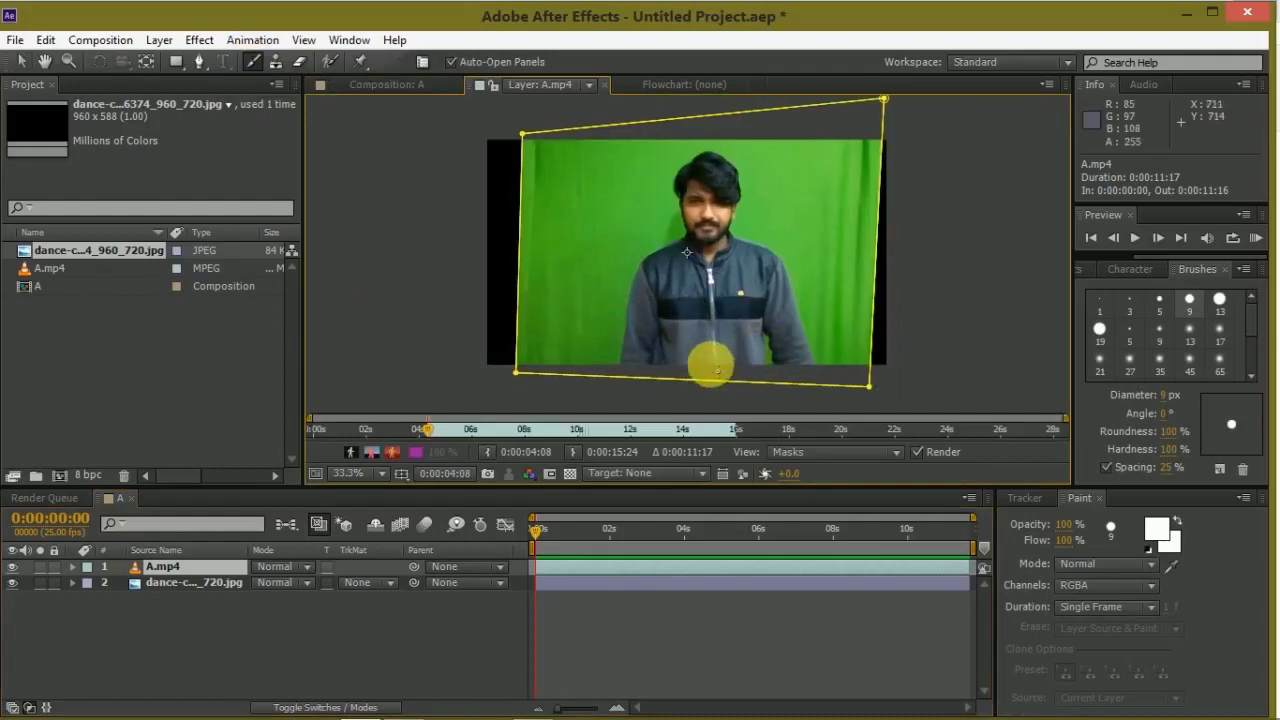
key("comma")
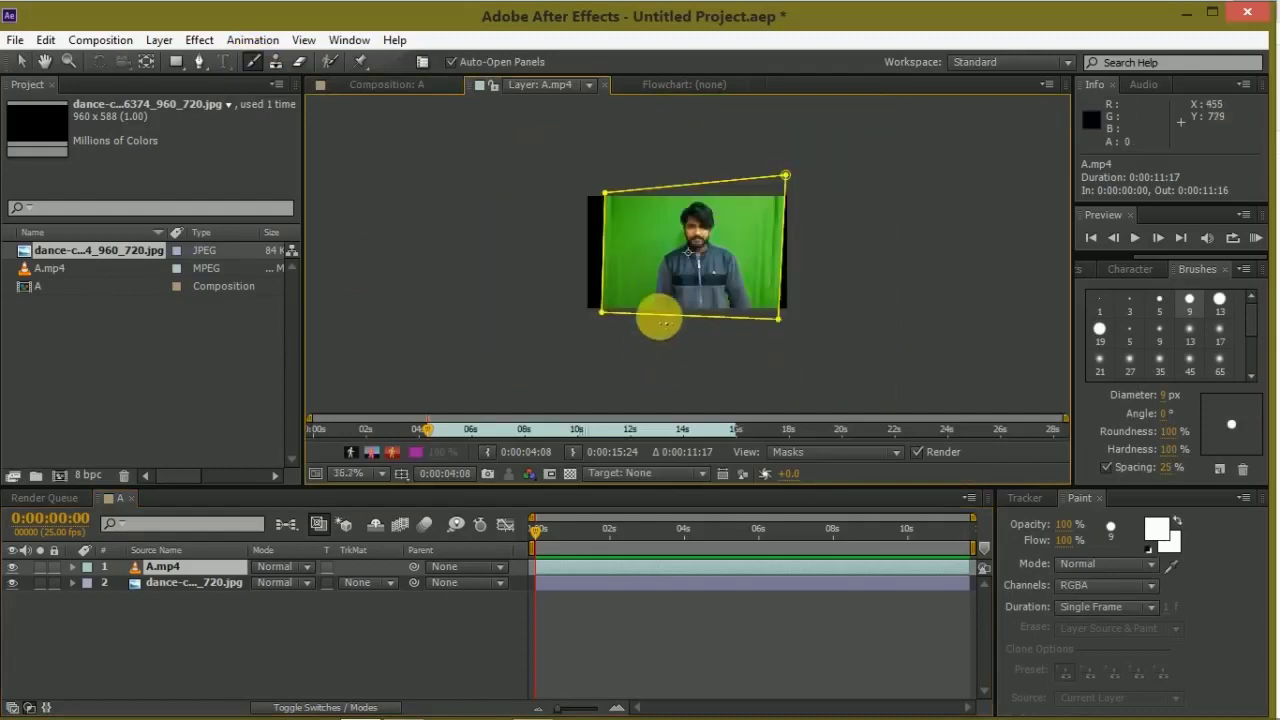
scroll(668, 317, "up", 2)
scroll(665, 313, "up", 1)
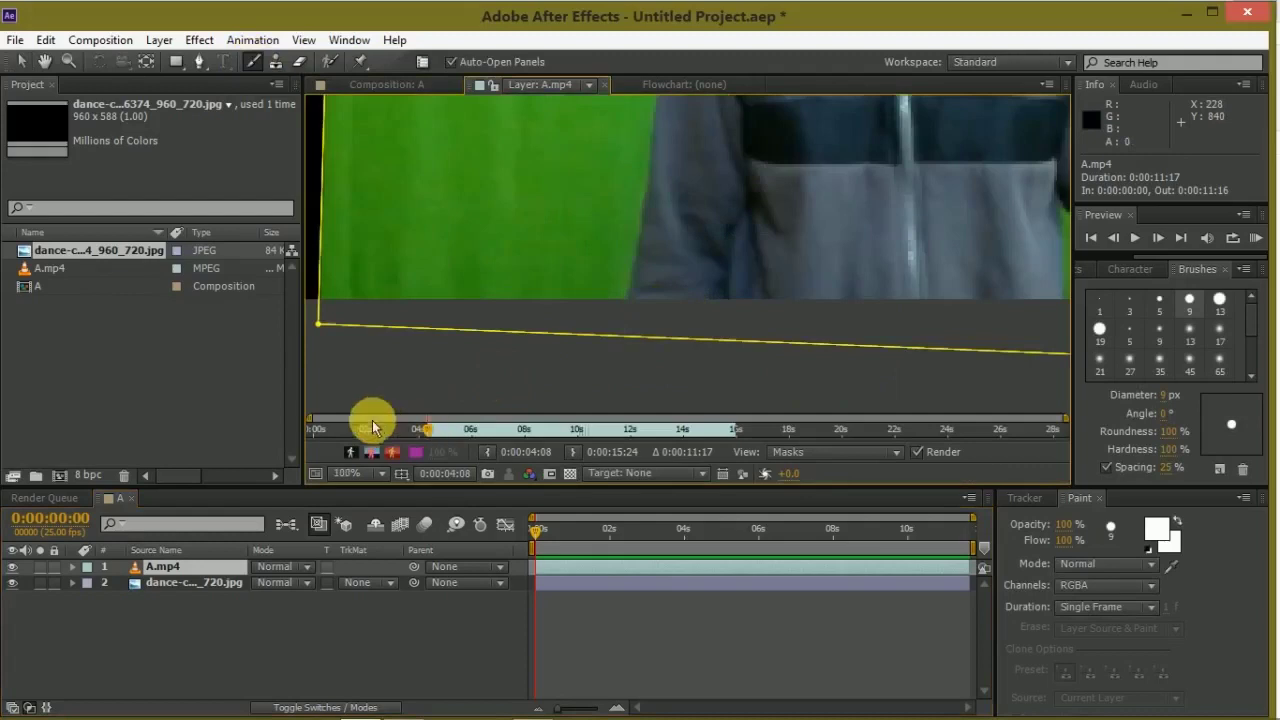
left_click_drag(748, 237, 640, 337)
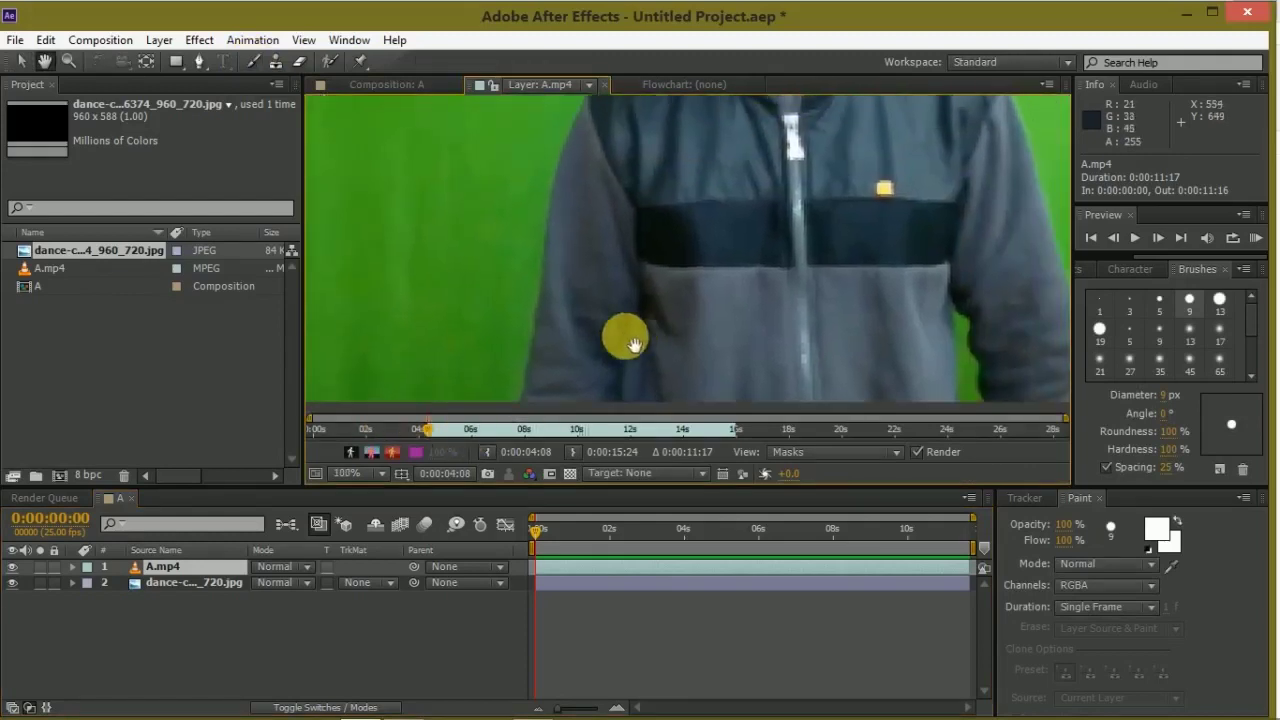
Set white (FFFFFF) paint, Single Frame stroke duration, and 50% magnification
left_click(1152, 537)
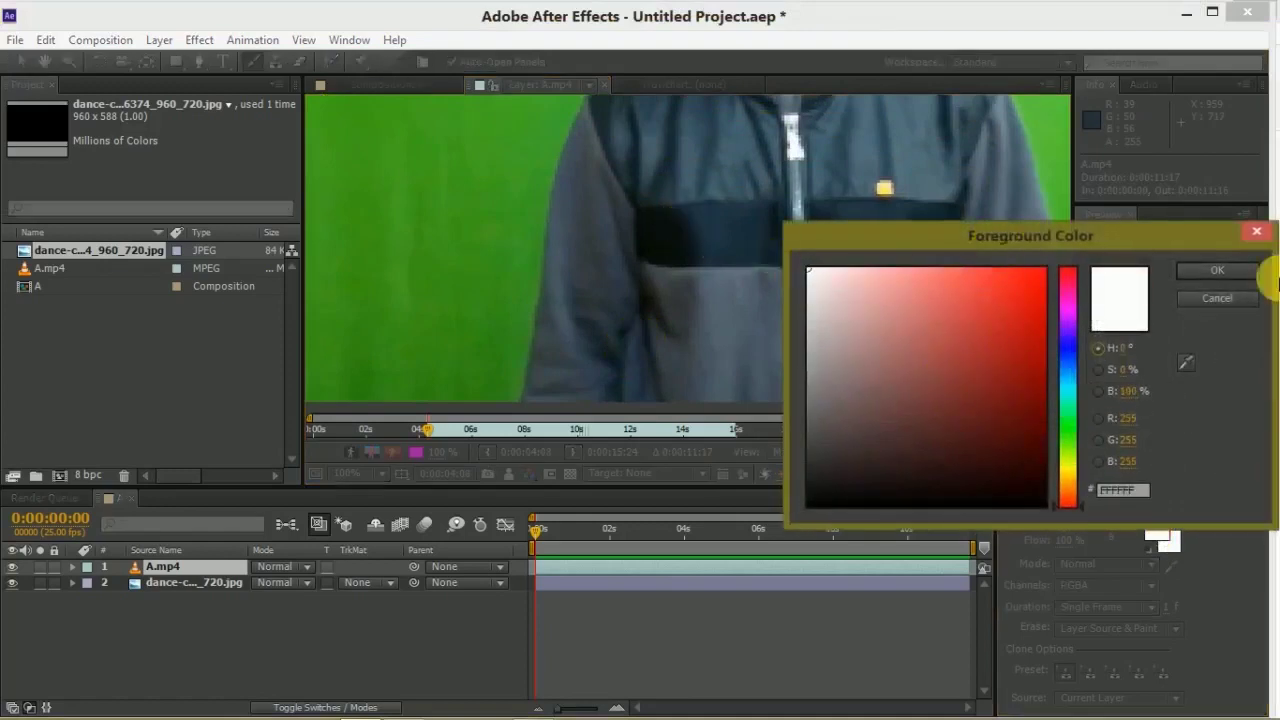
left_click(1226, 275)
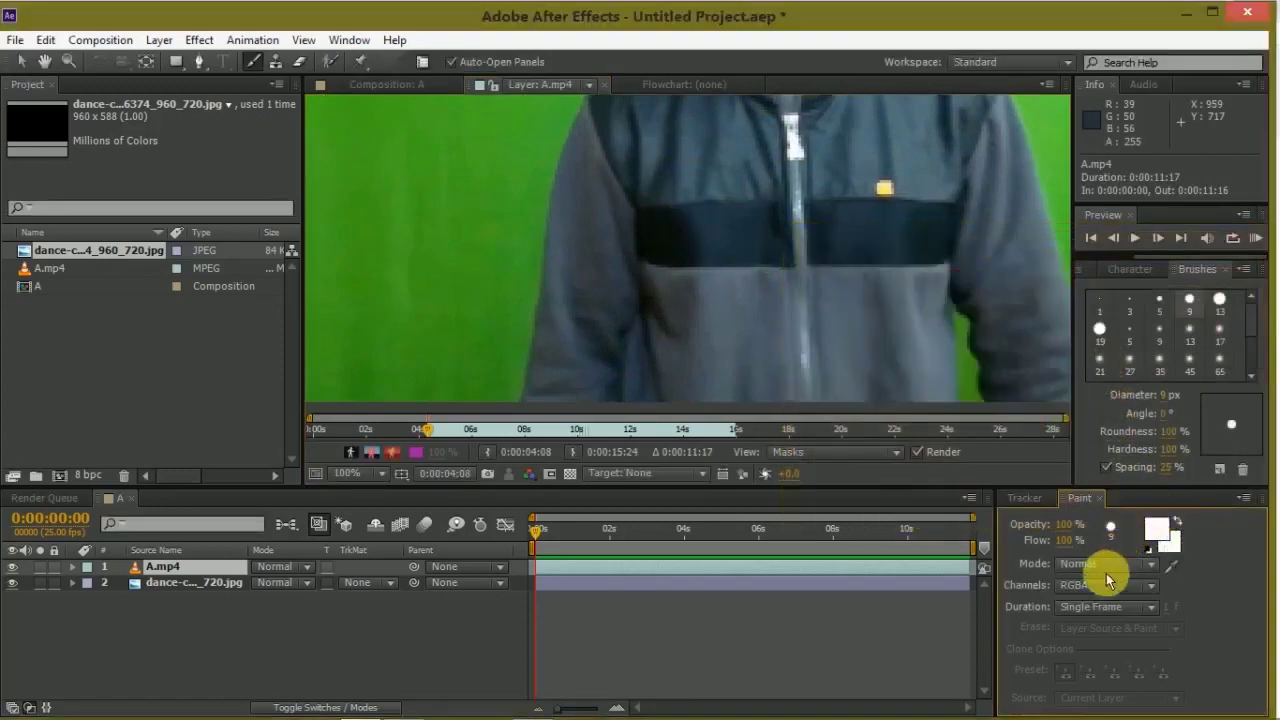
left_click(1107, 605)
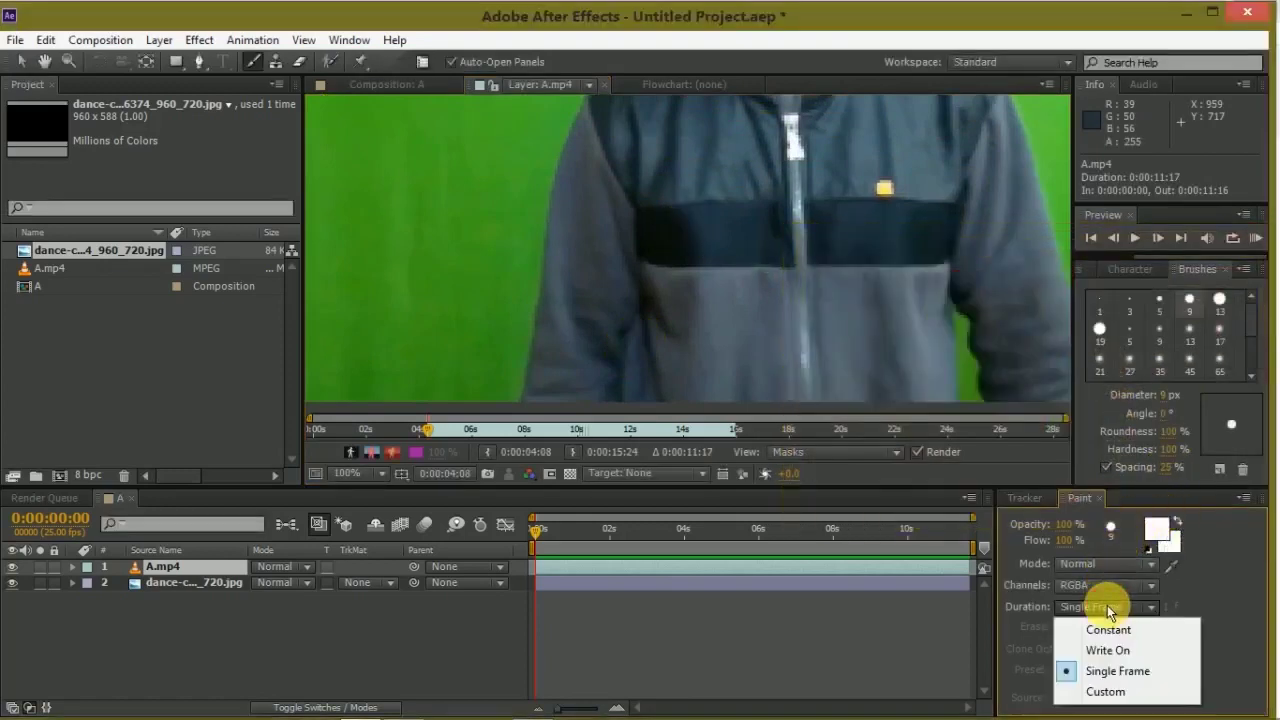
left_click(1105, 671)
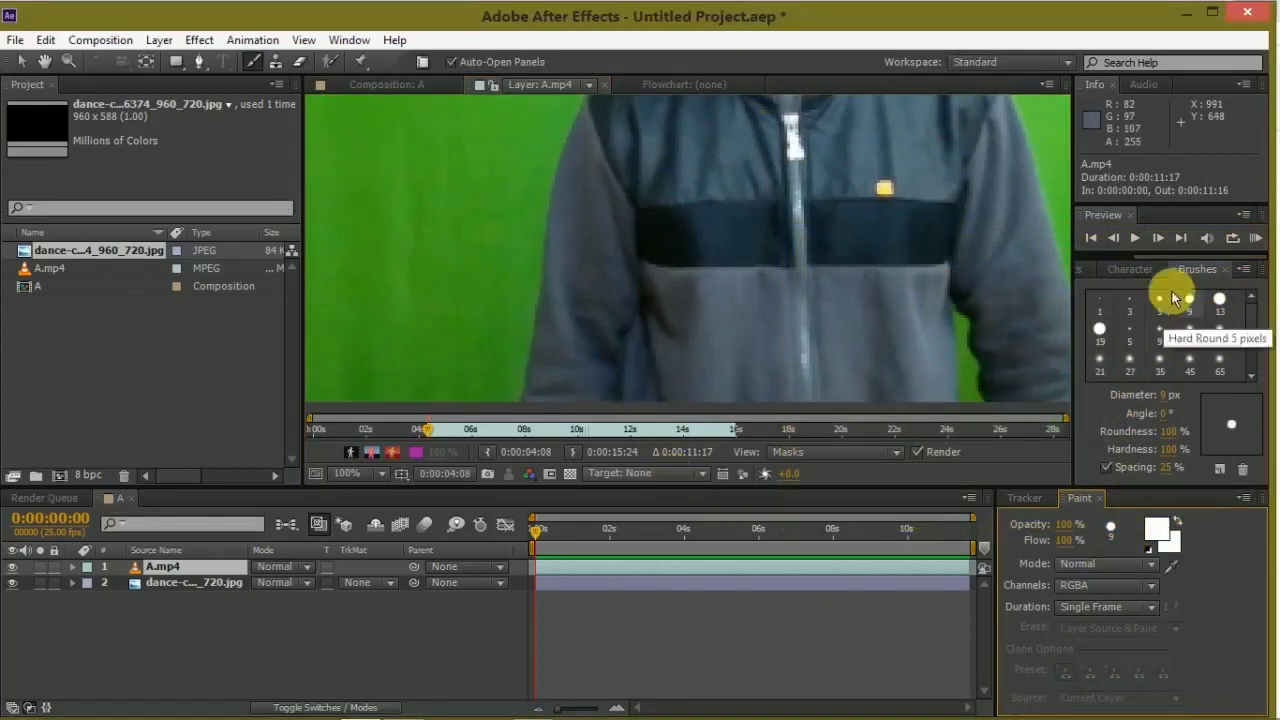
left_click(367, 478)
left_click(371, 320)
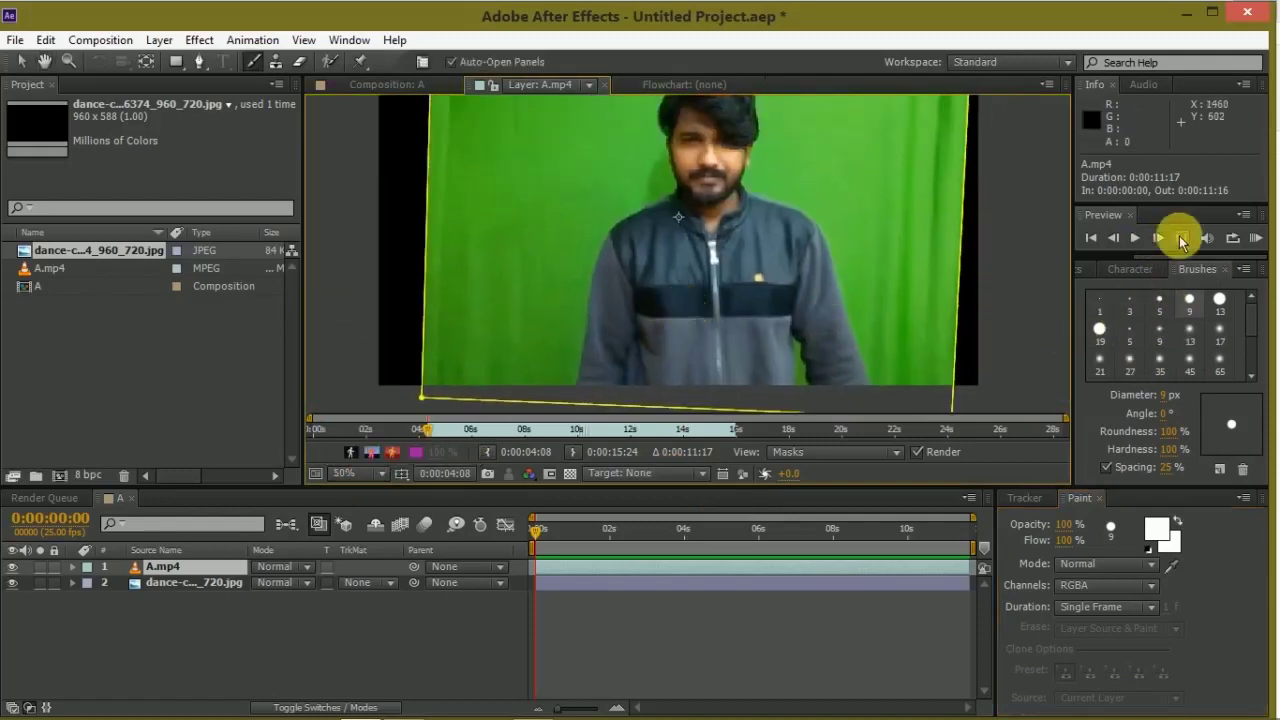
Advance to a later frame and begin painting white strokes on the dancer
key("space")
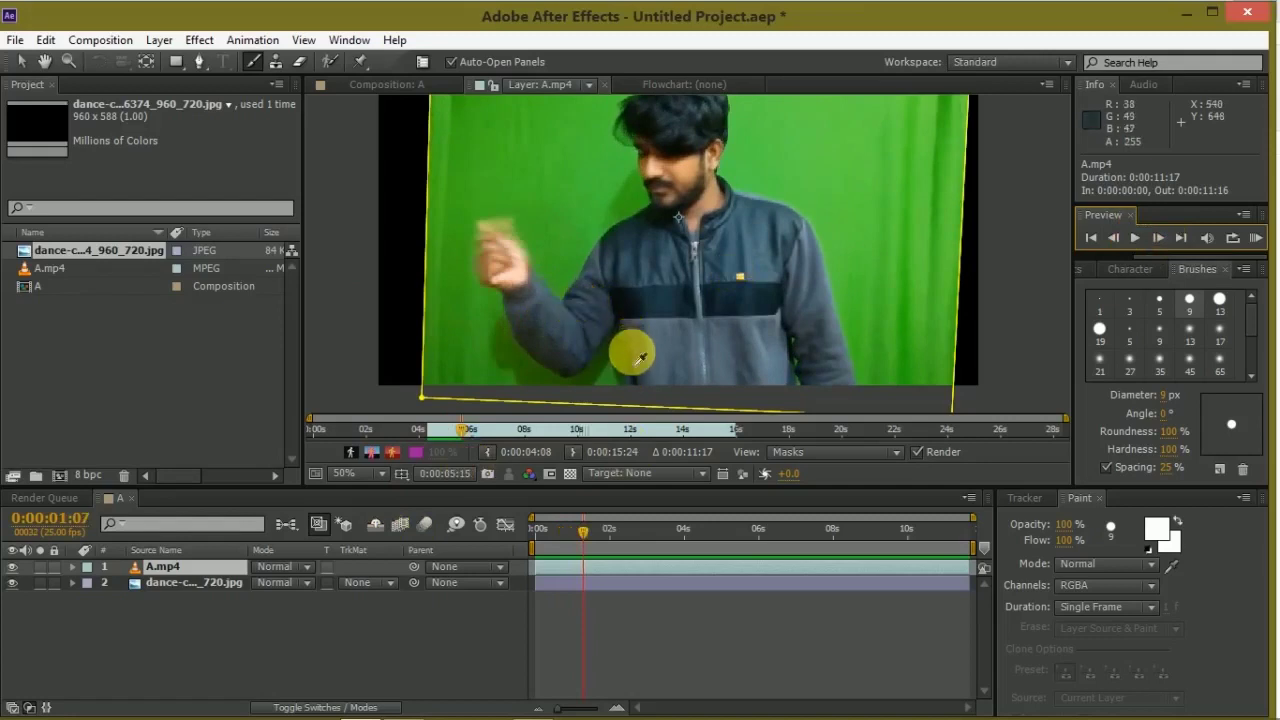
scroll(634, 355, "up", 1)
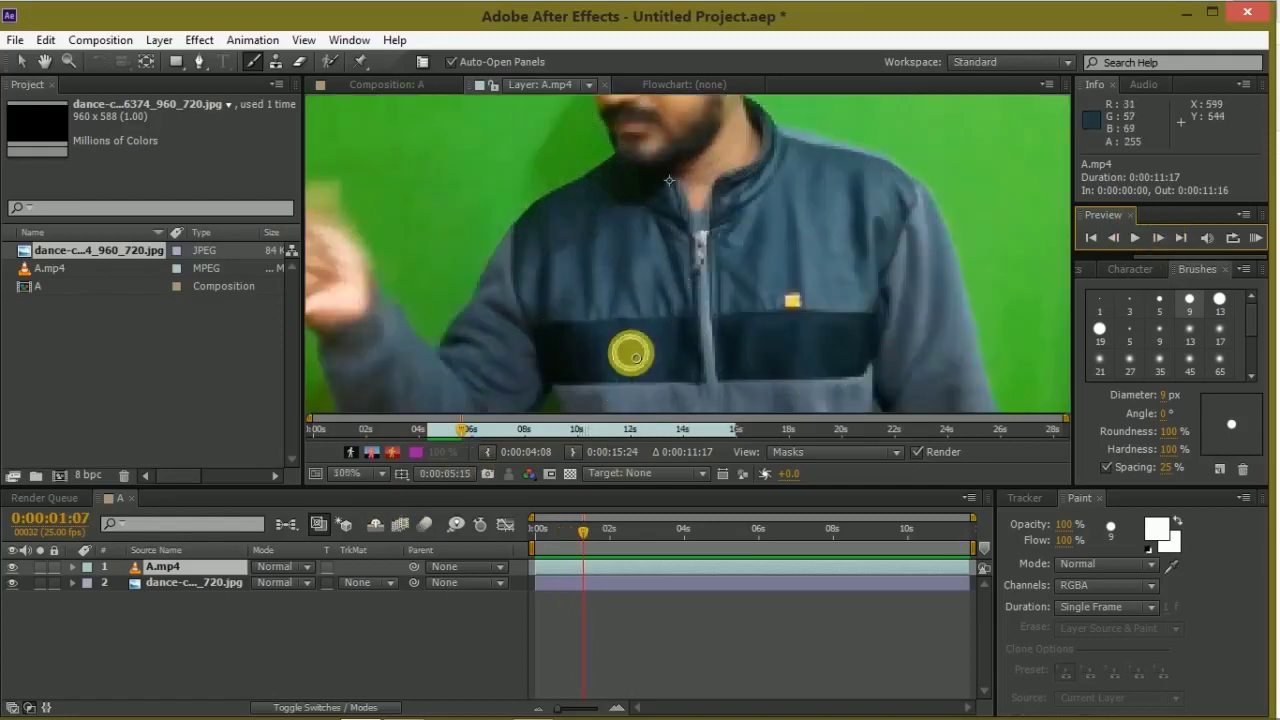
scroll(631, 349, "down", 3)
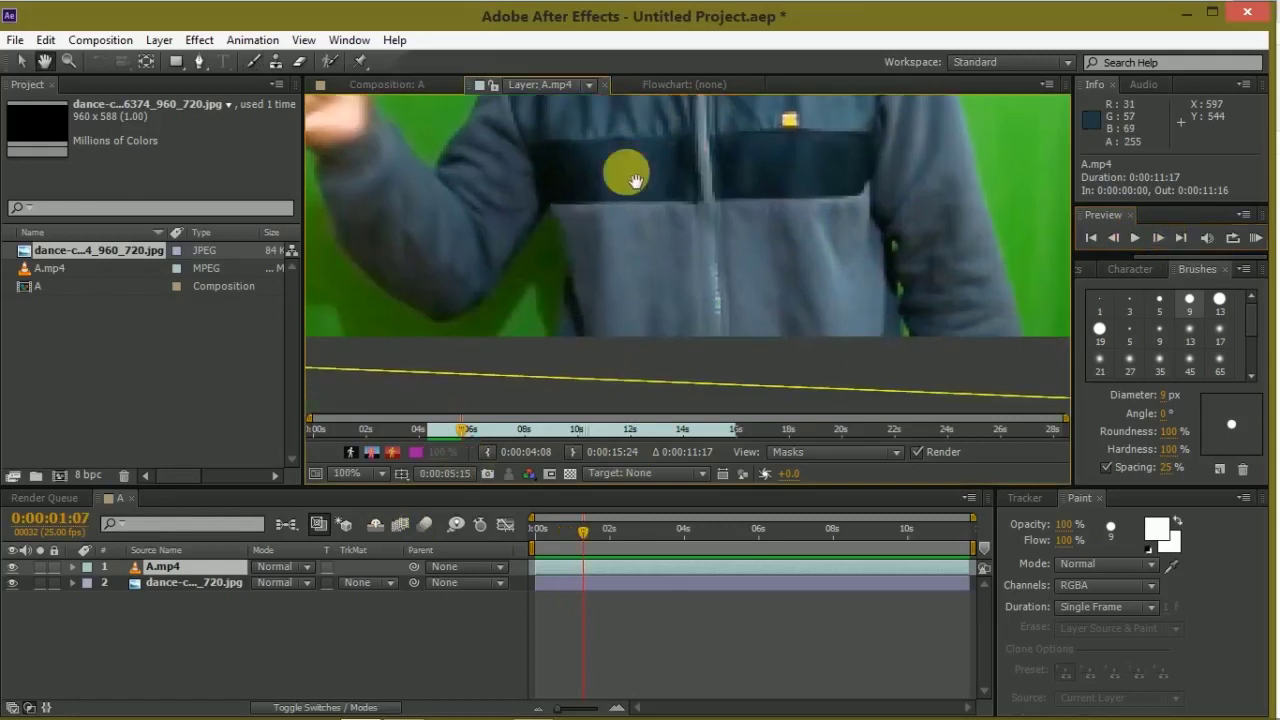
left_click(567, 339)
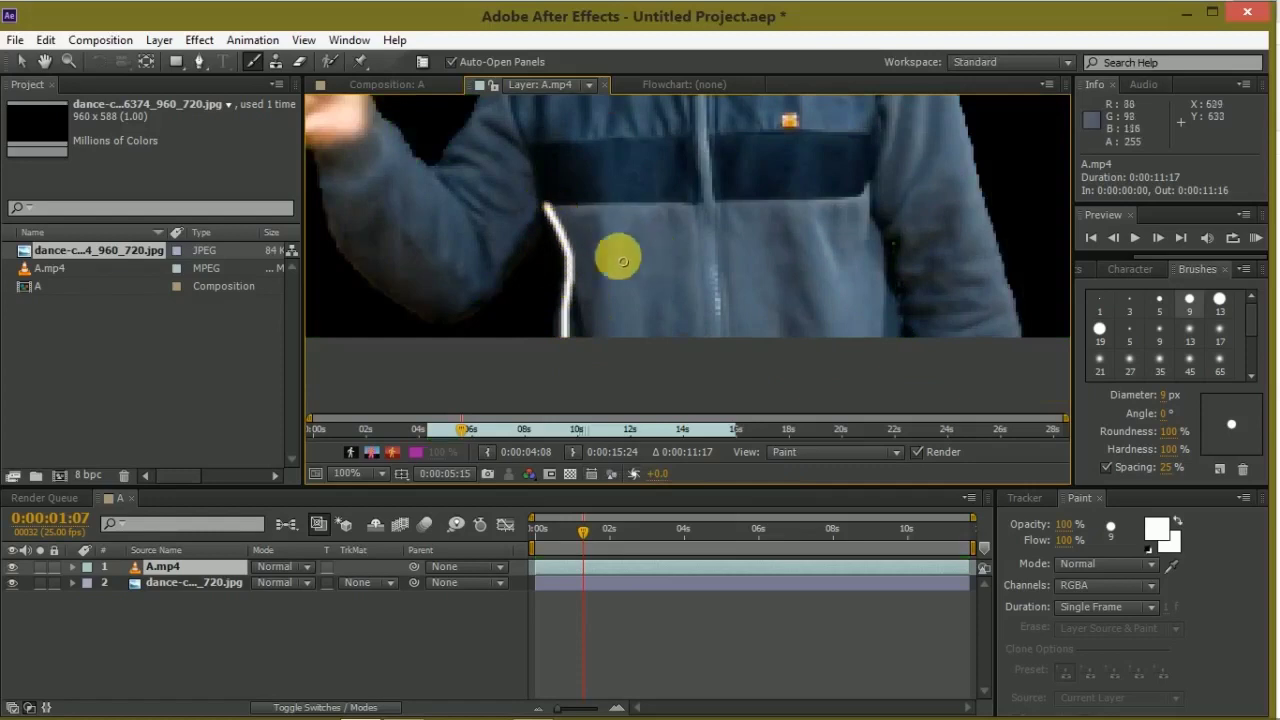
left_click_drag(697, 200, 848, 258)
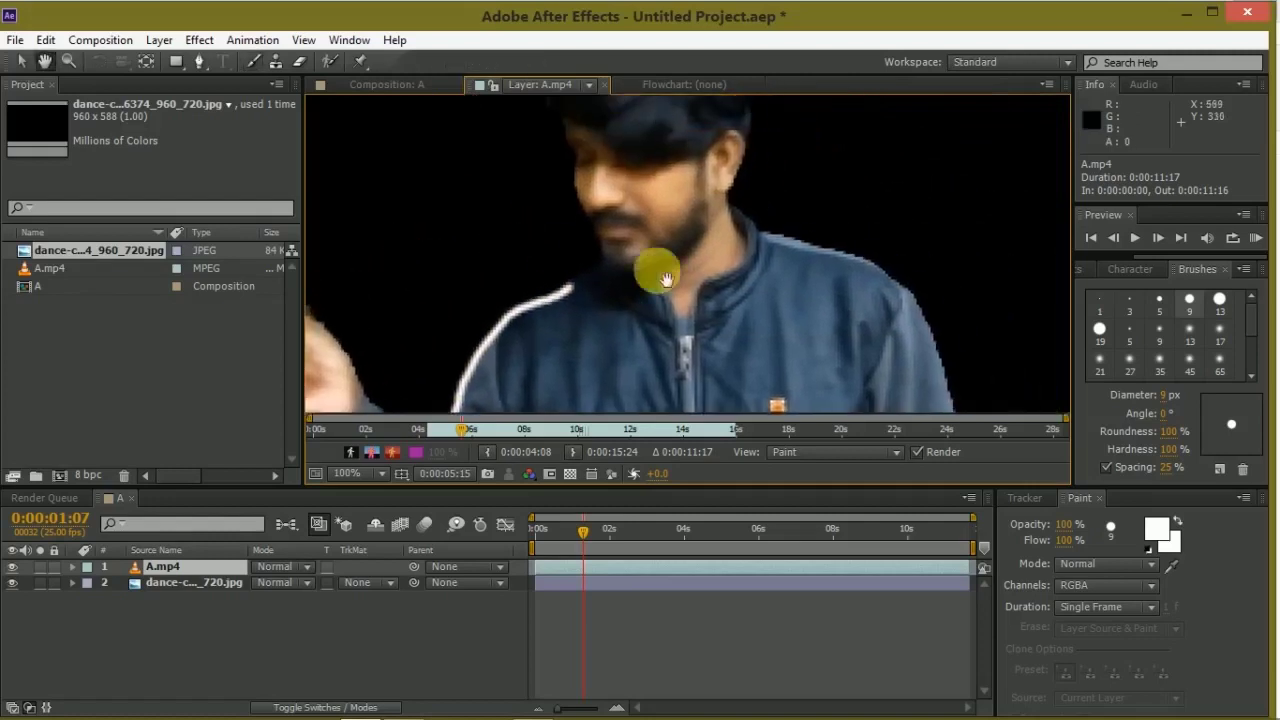
key("h")
key("ctrl+b")
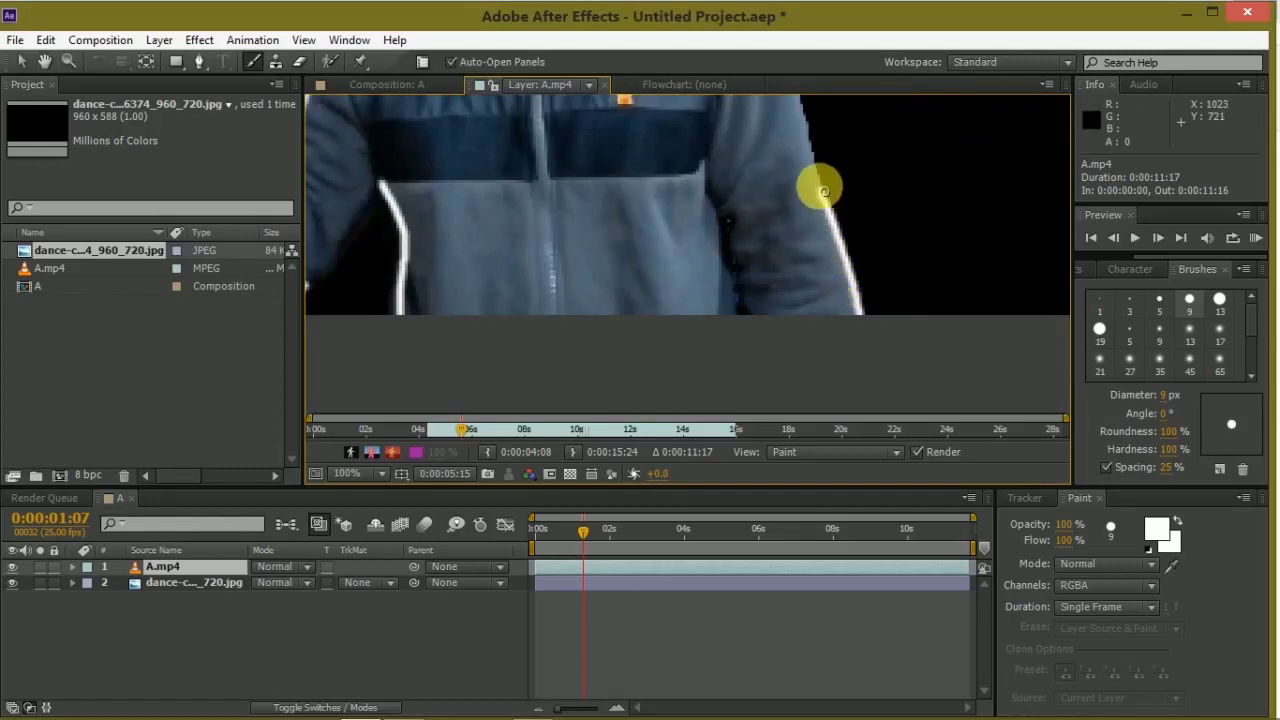
scroll(894, 206, "up", 3)
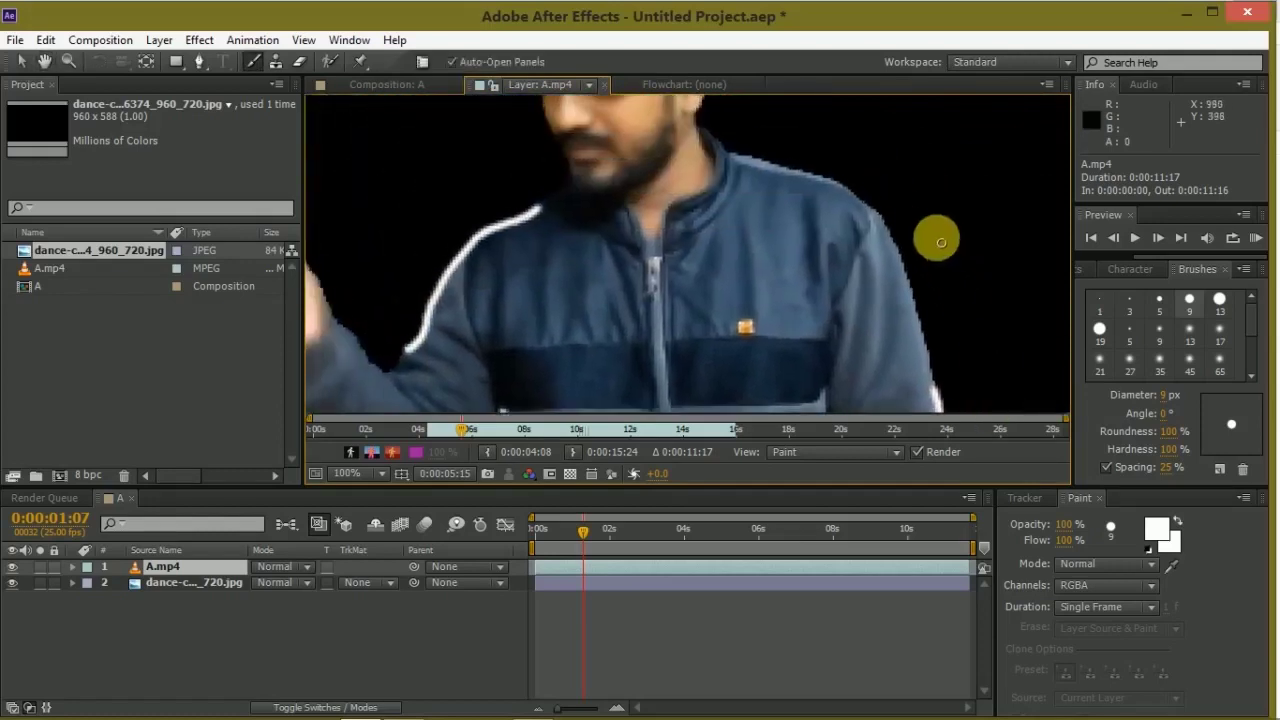
scroll(846, 175, "up", 3)
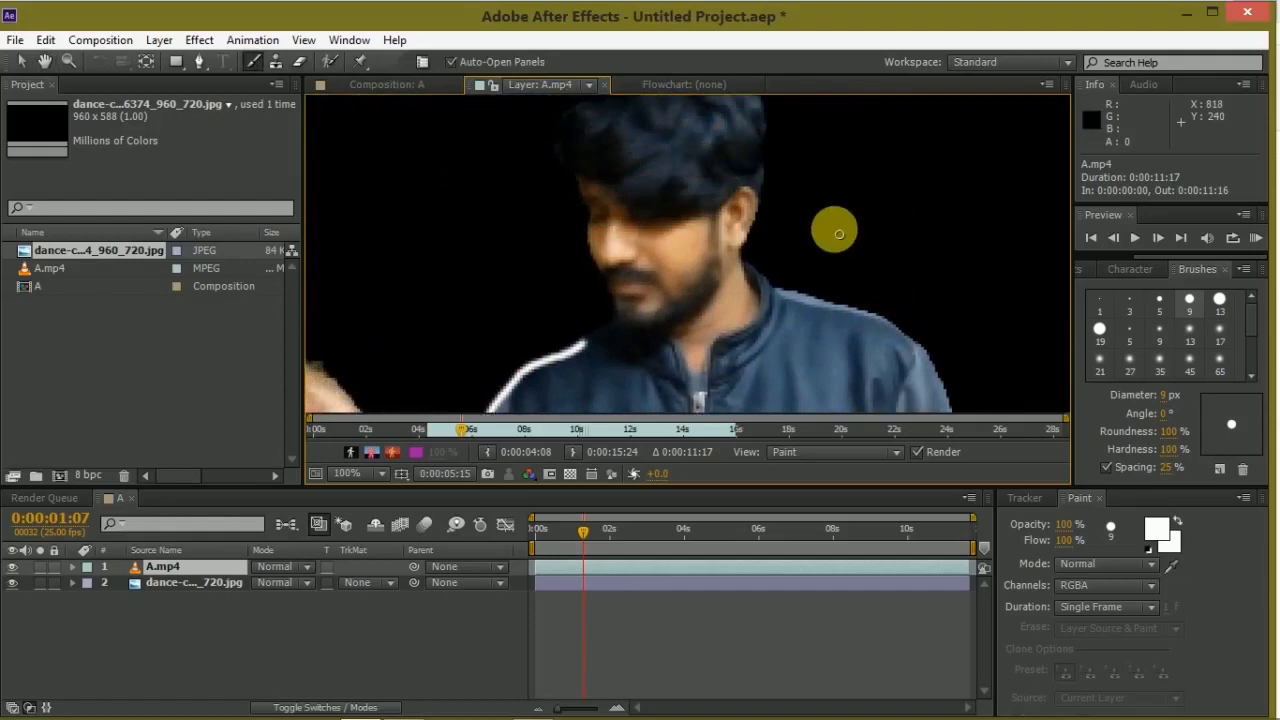
scroll(840, 234, "down", 2)
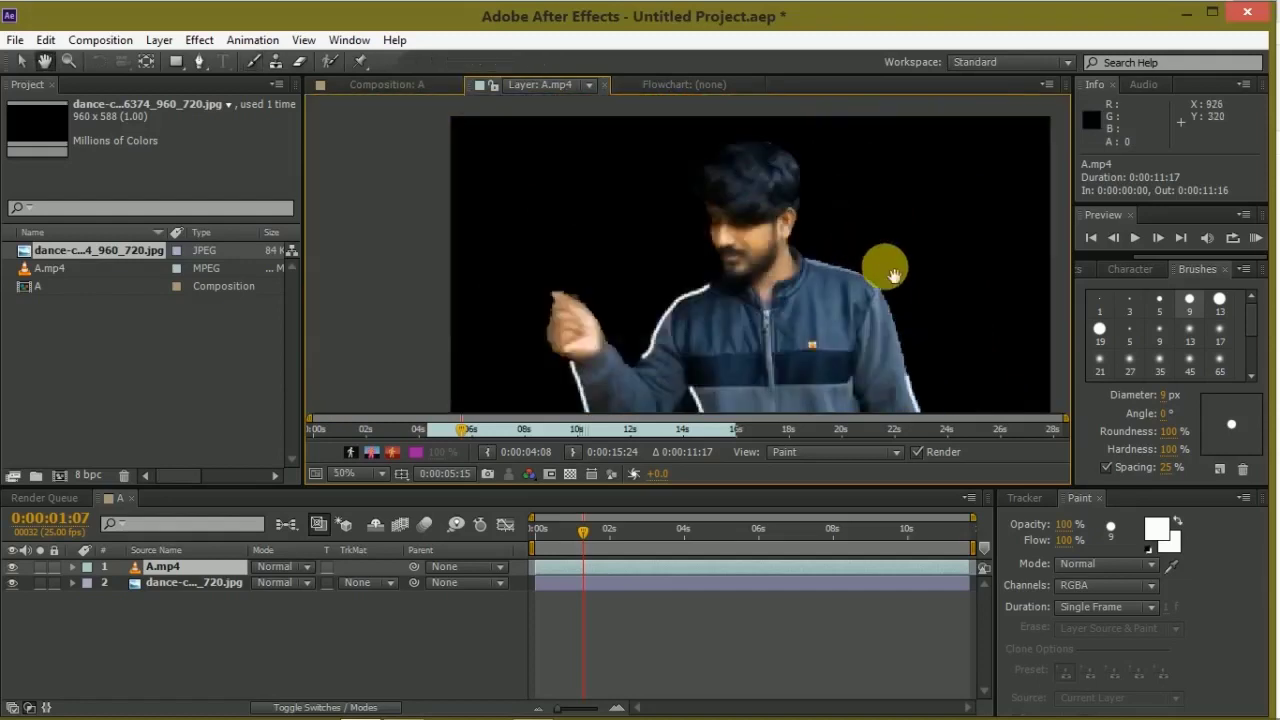
scroll(834, 229, "down", 1)
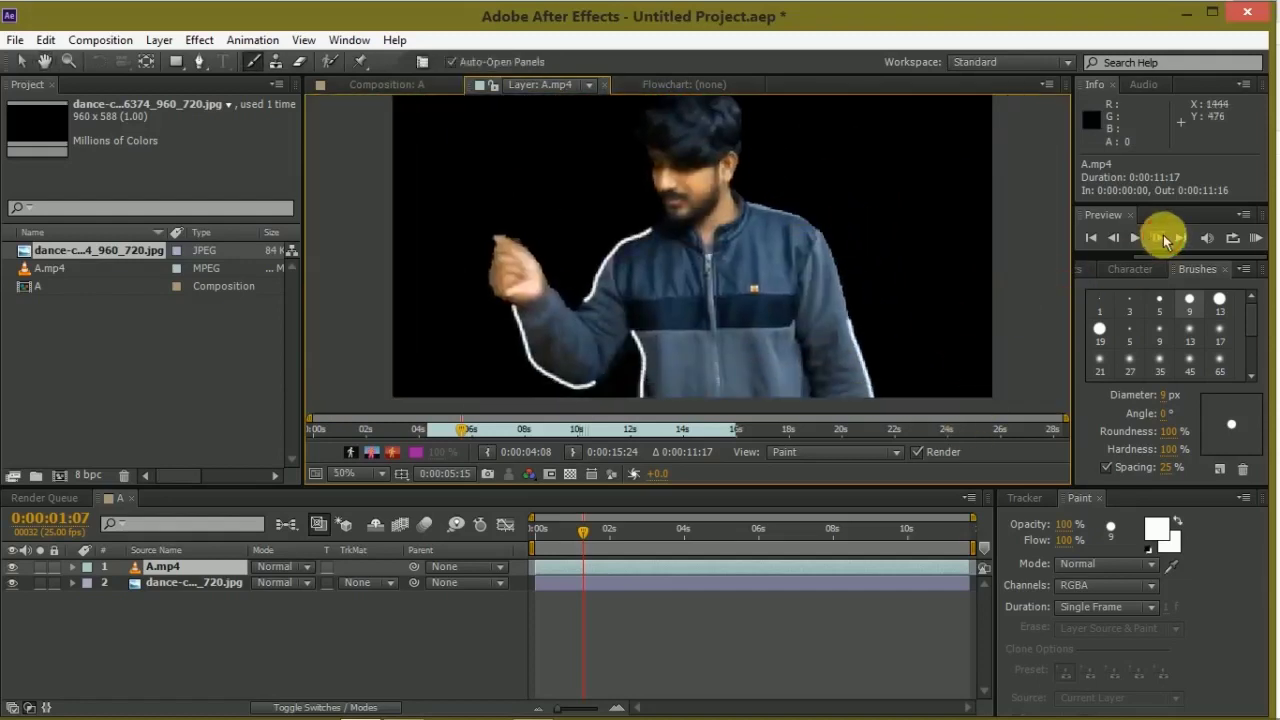
On the next frame, paint a white outline along the jacket's right edge, redoing one stroke
left_click(1162, 237)
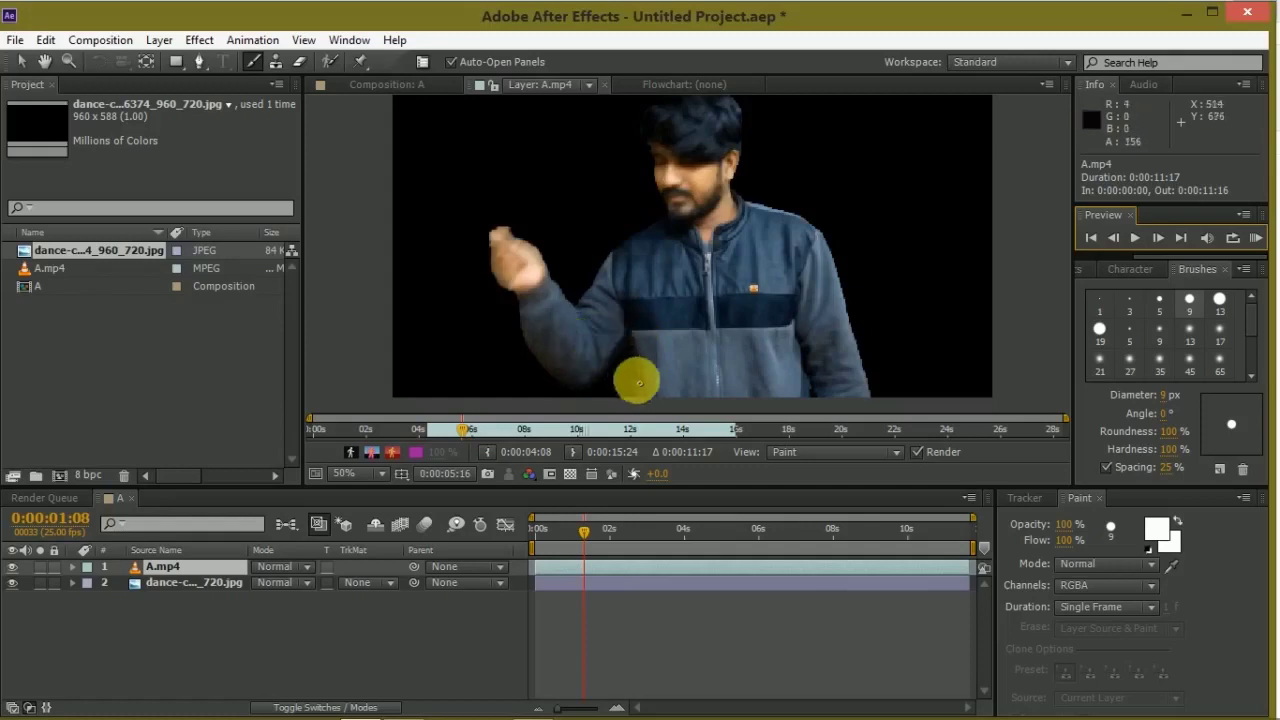
left_click_drag(632, 333, 630, 330)
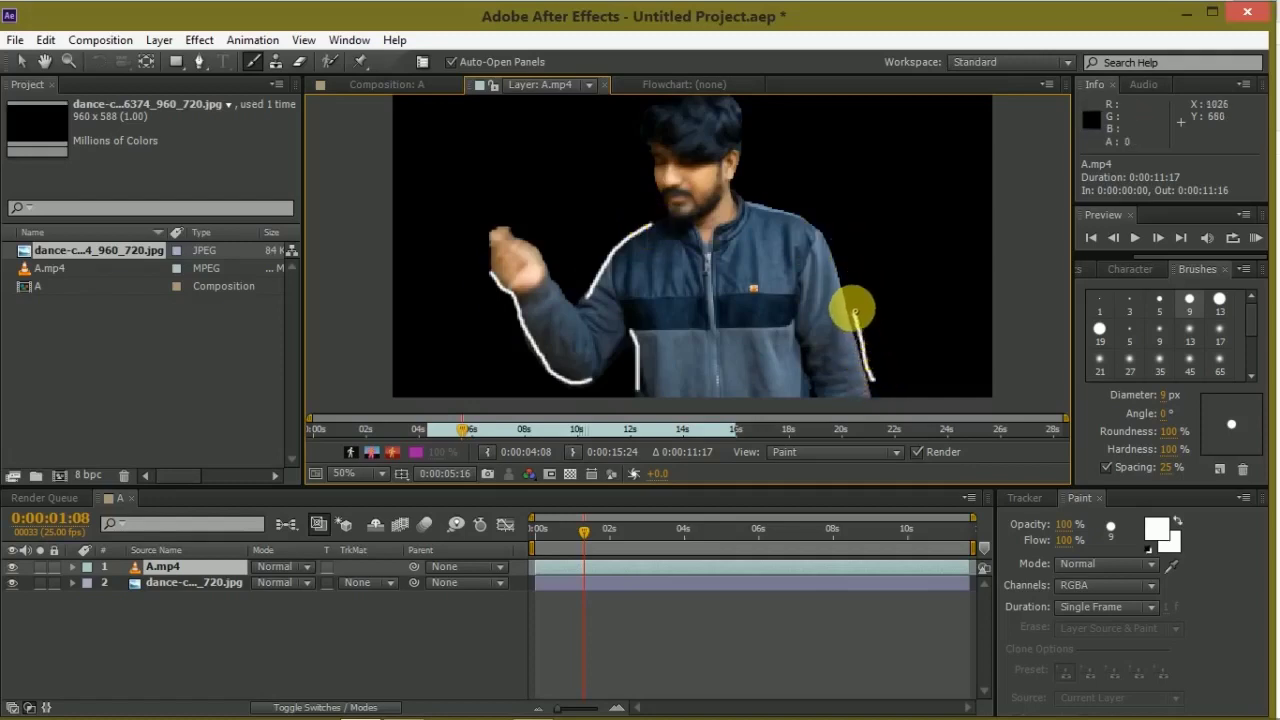
key("ctrl+z")
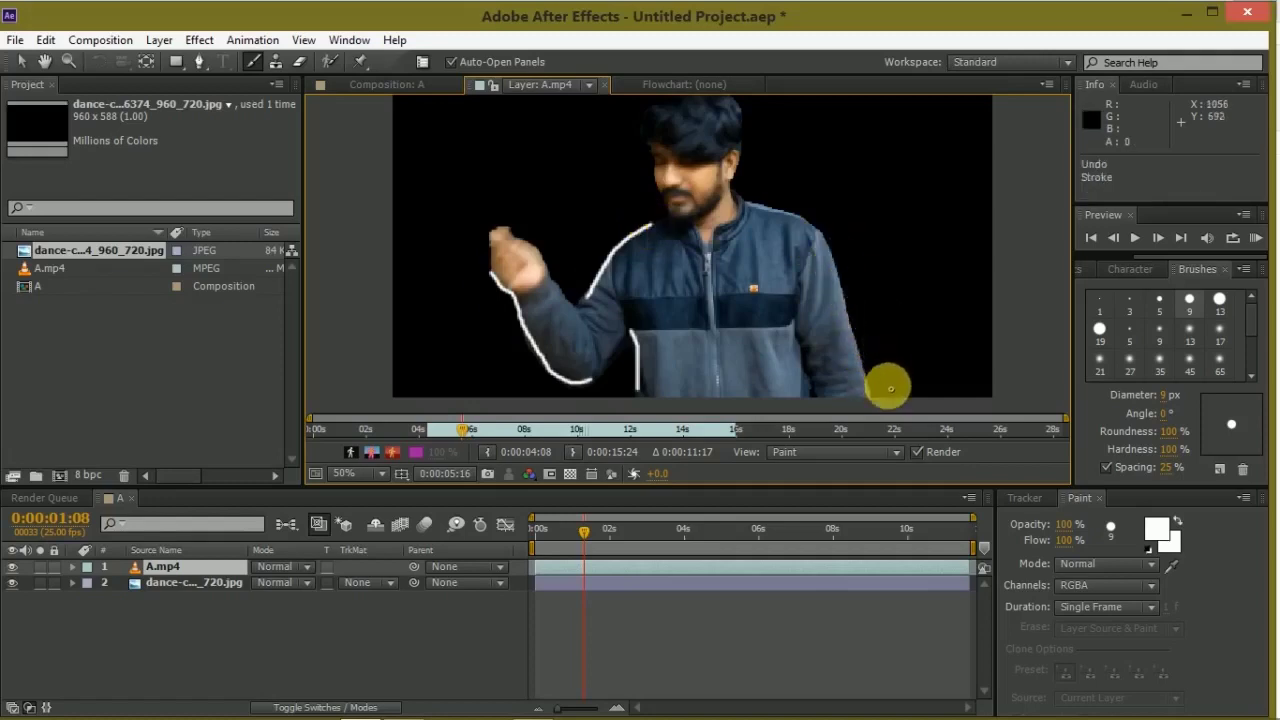
left_click_drag(866, 358, 896, 372)
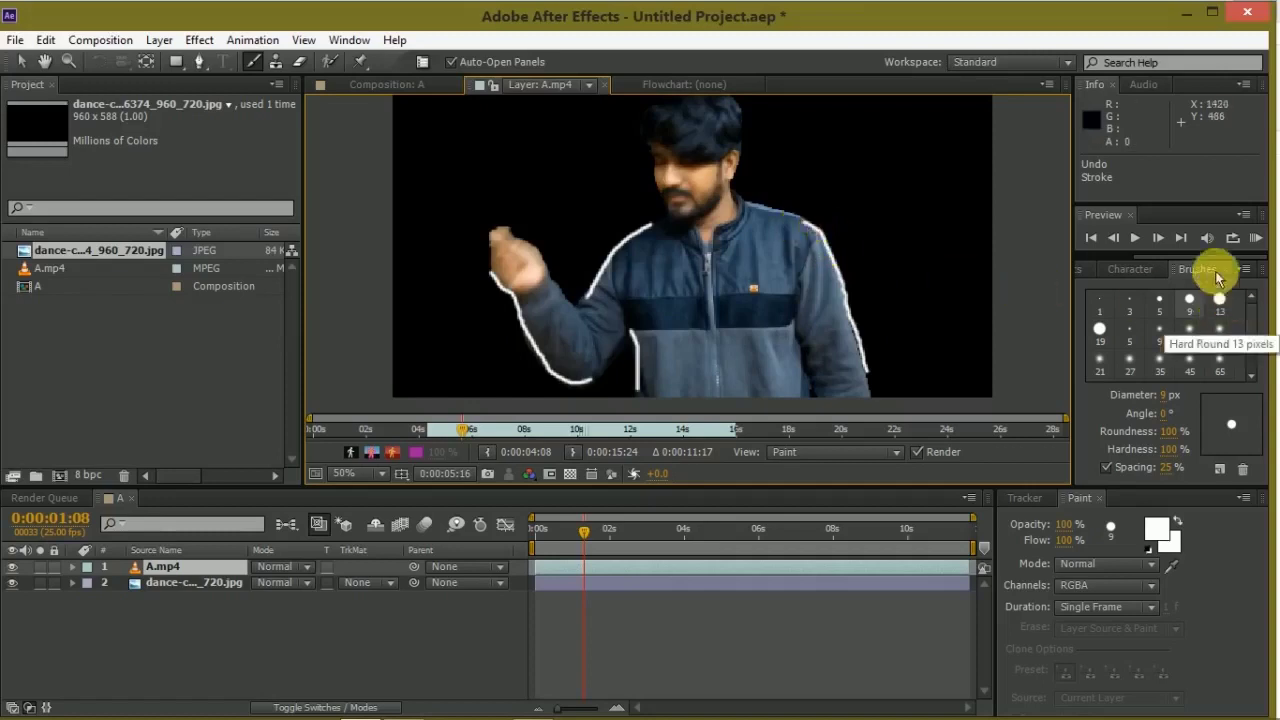
Step forward two frames and zoom in close on the dancer's face
left_click(1158, 238)
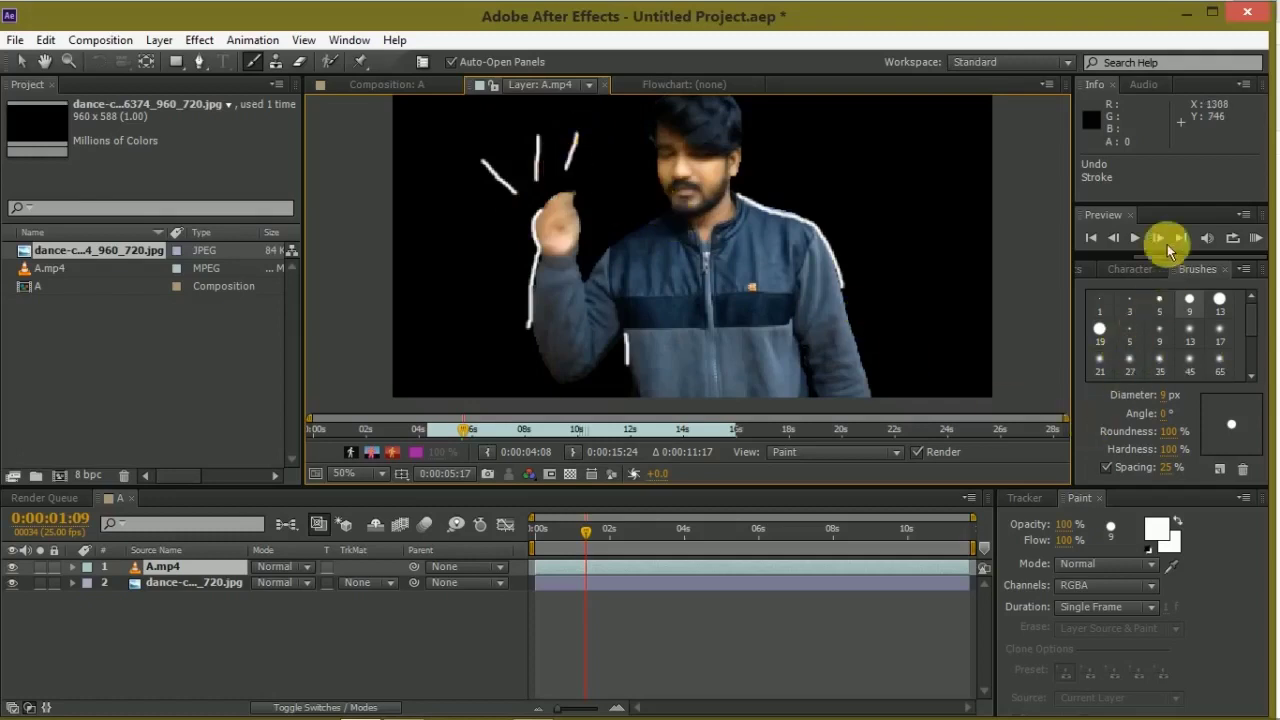
left_click(1165, 237)
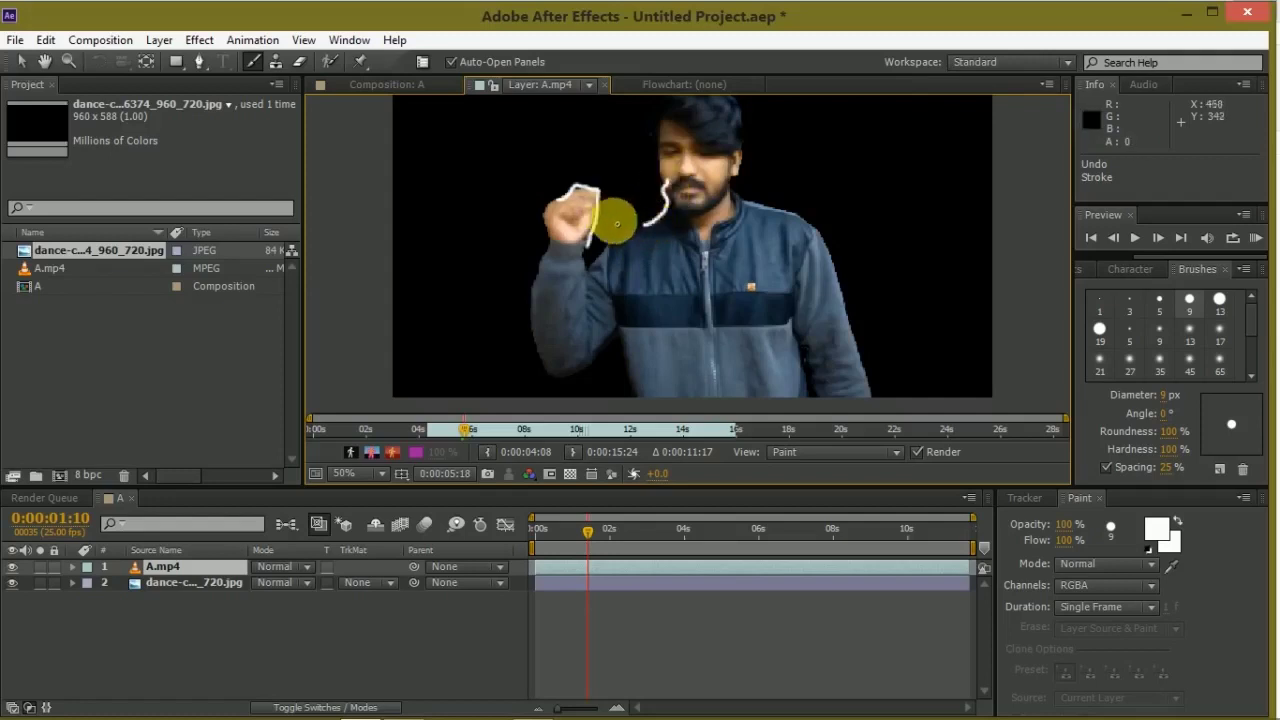
scroll(686, 194, "up", 2)
mouse_move(671, 194)
left_mouse_down()
mouse_move(603, 378)
mouse_move(623, 329)
left_mouse_up()
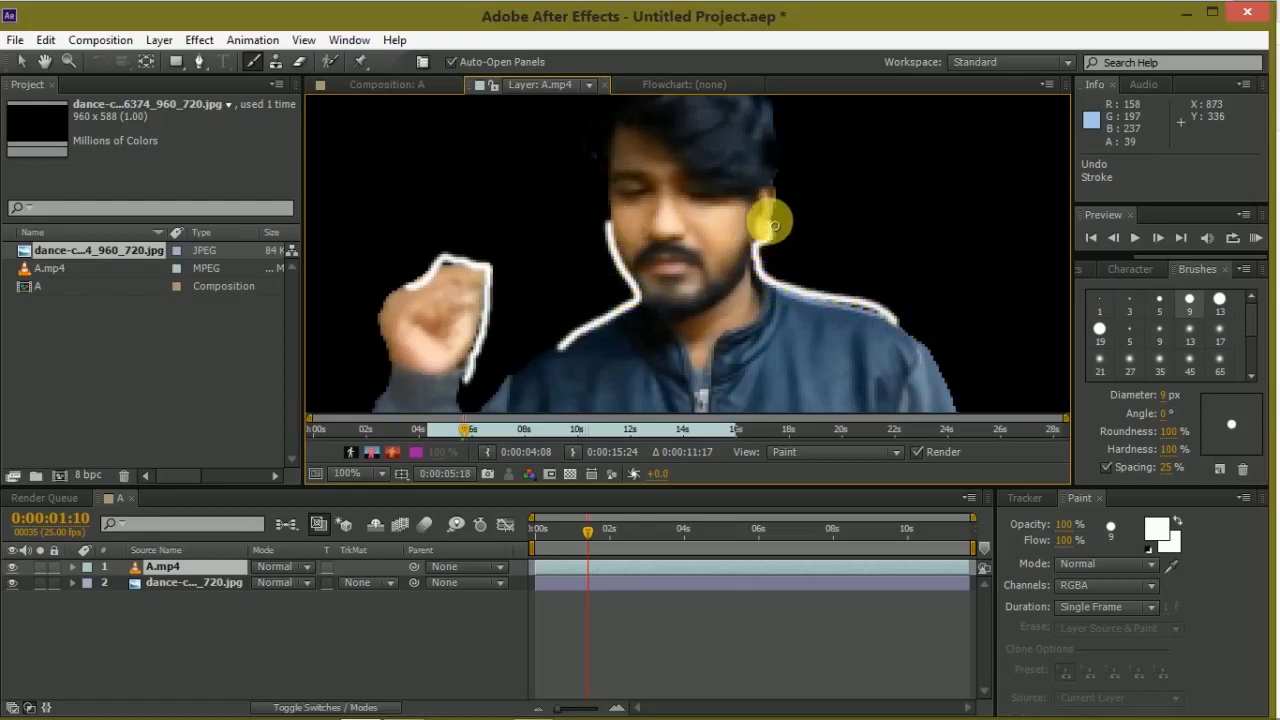
On the next frame, trace white outlines along the arm and head, then preview playback
left_click(1157, 238)
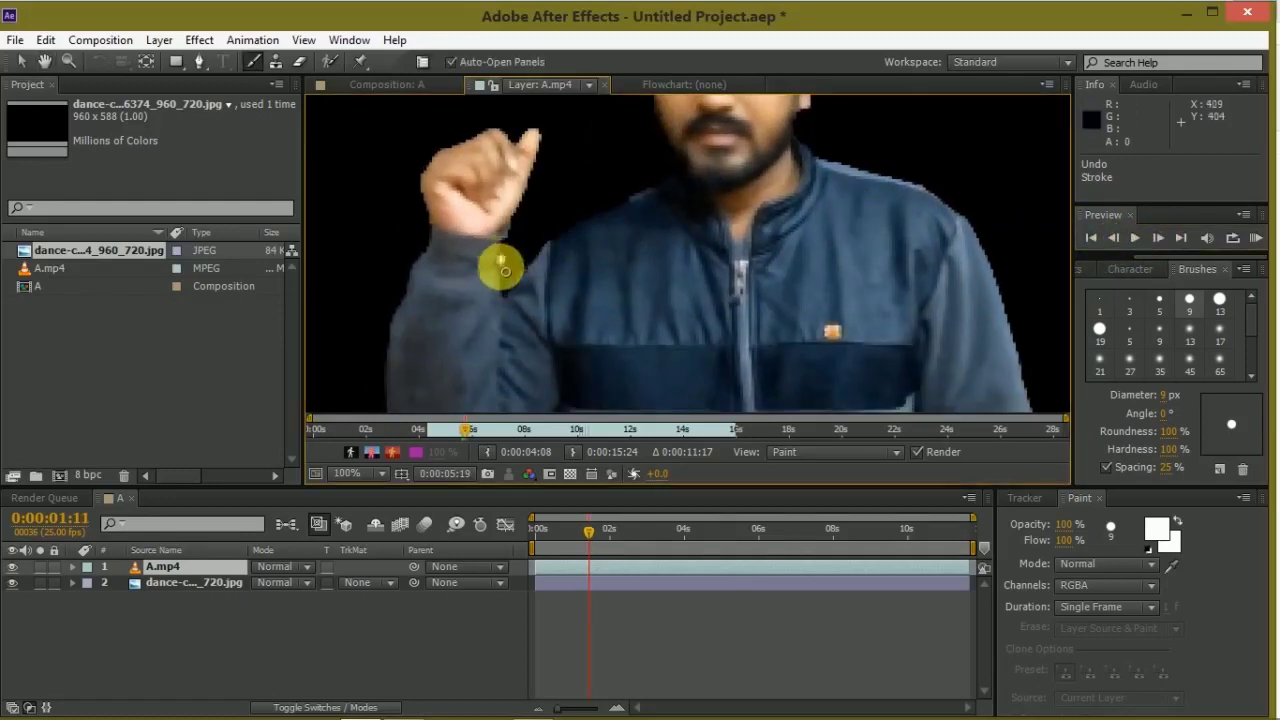
left_click_drag(575, 226, 558, 242)
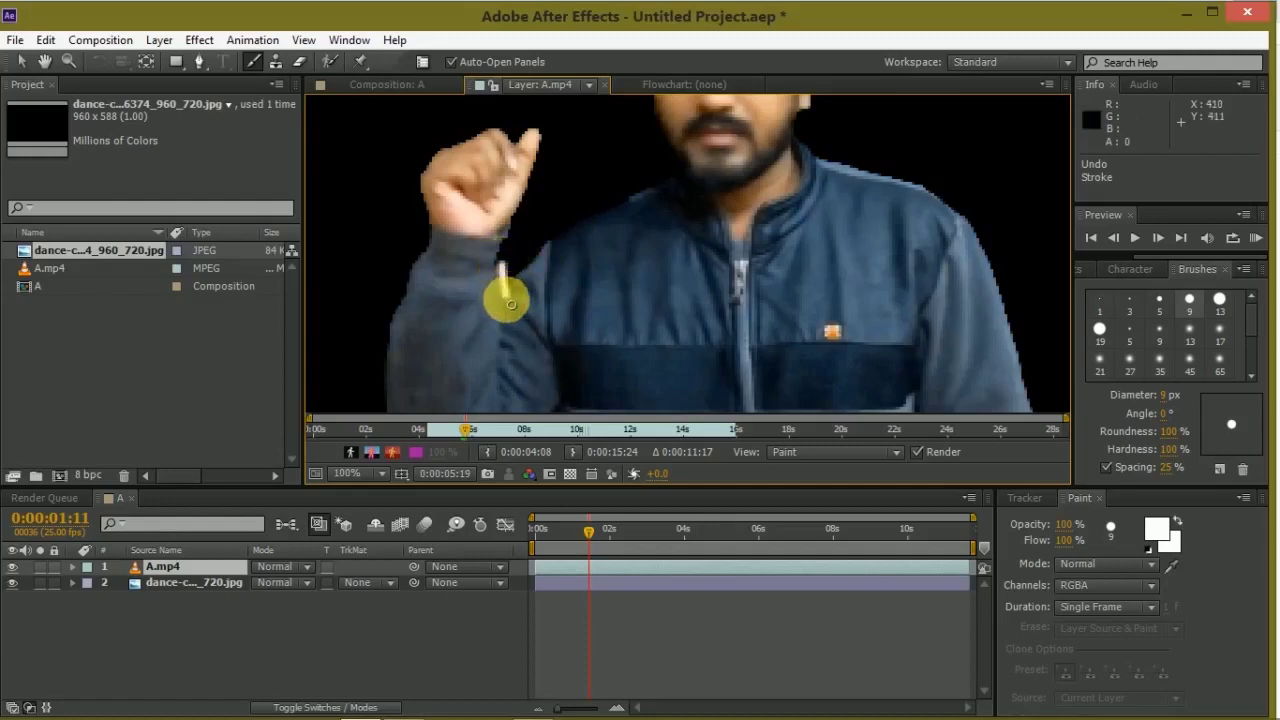
left_click_drag(567, 243, 682, 292)
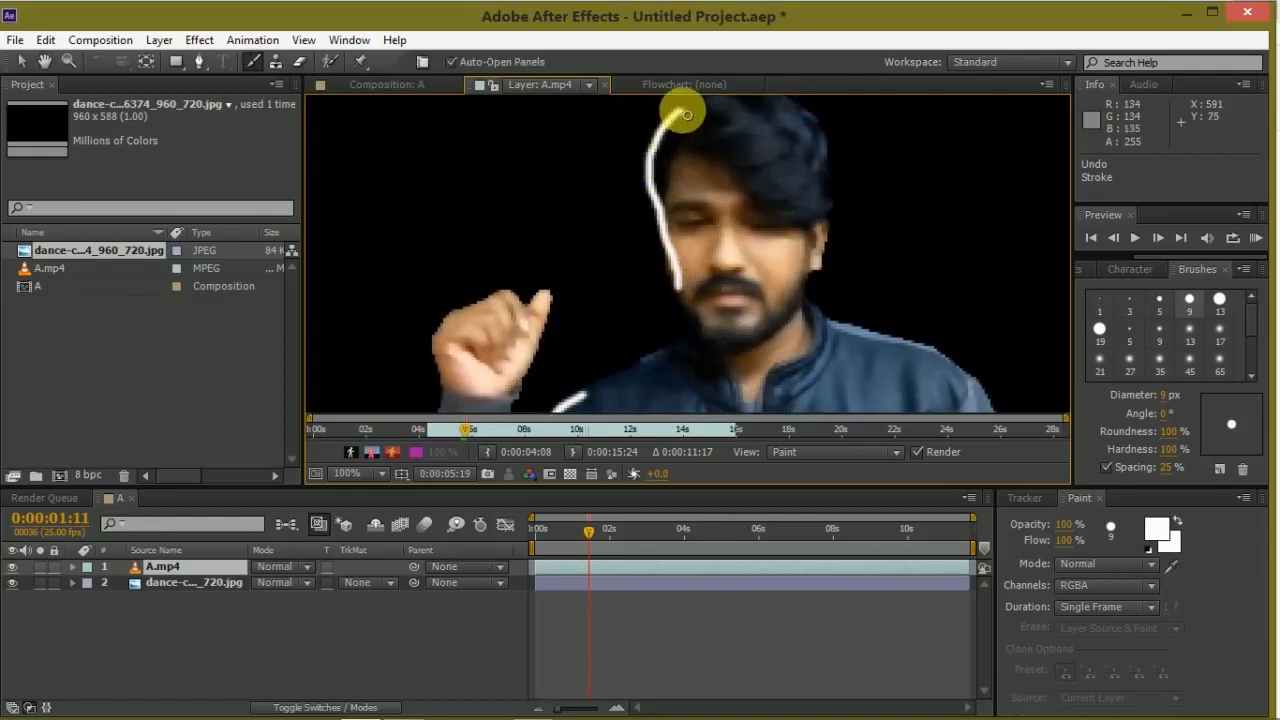
left_click_drag(686, 115, 726, 365)
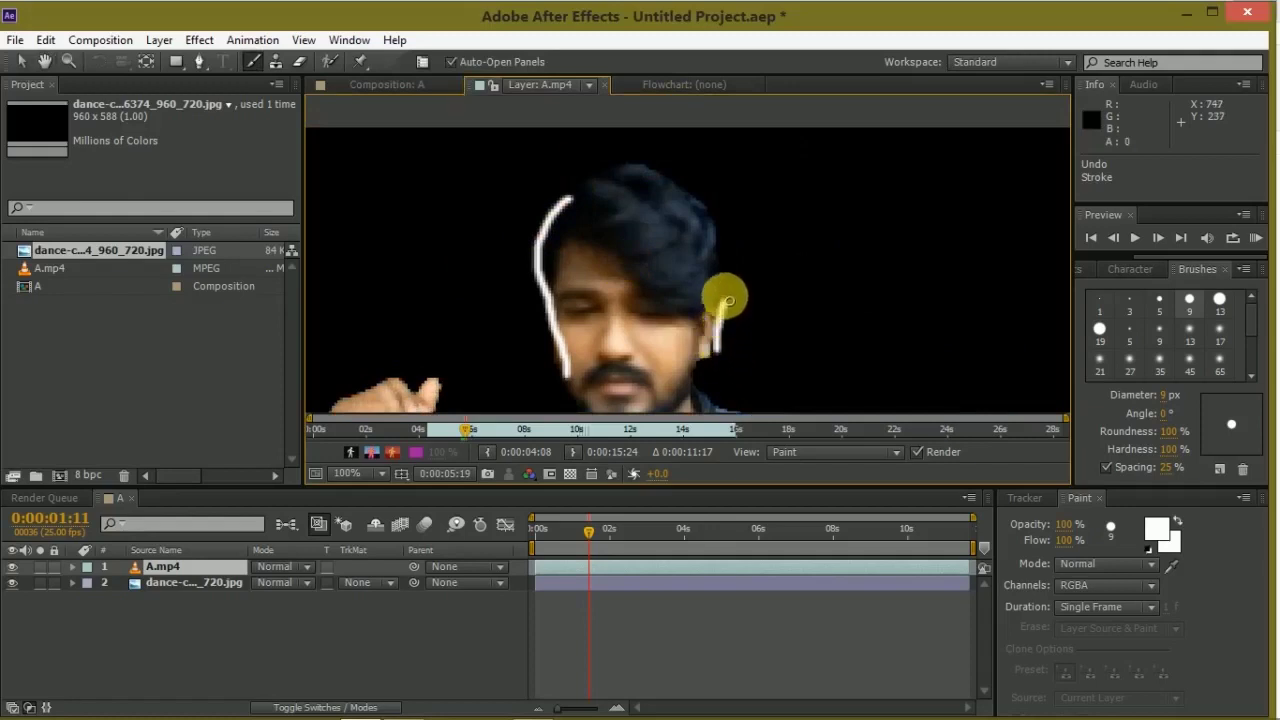
key("space")
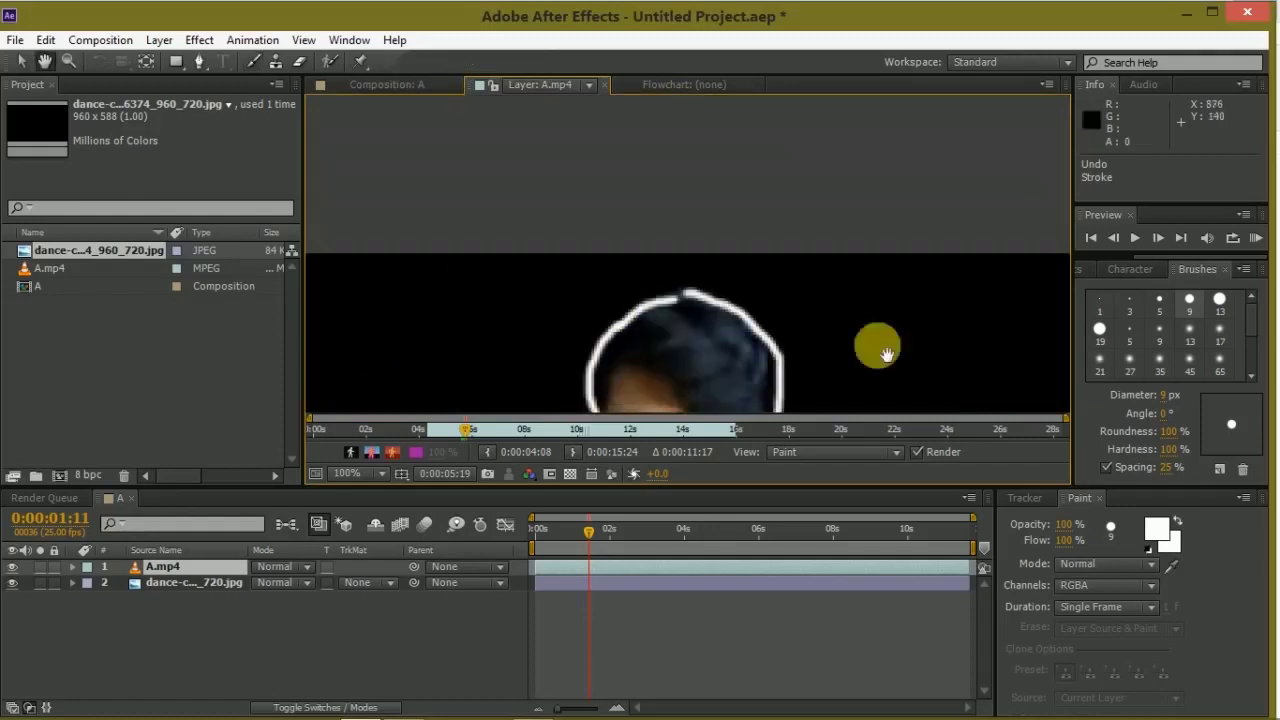
scroll(800, 250, "down", 4)
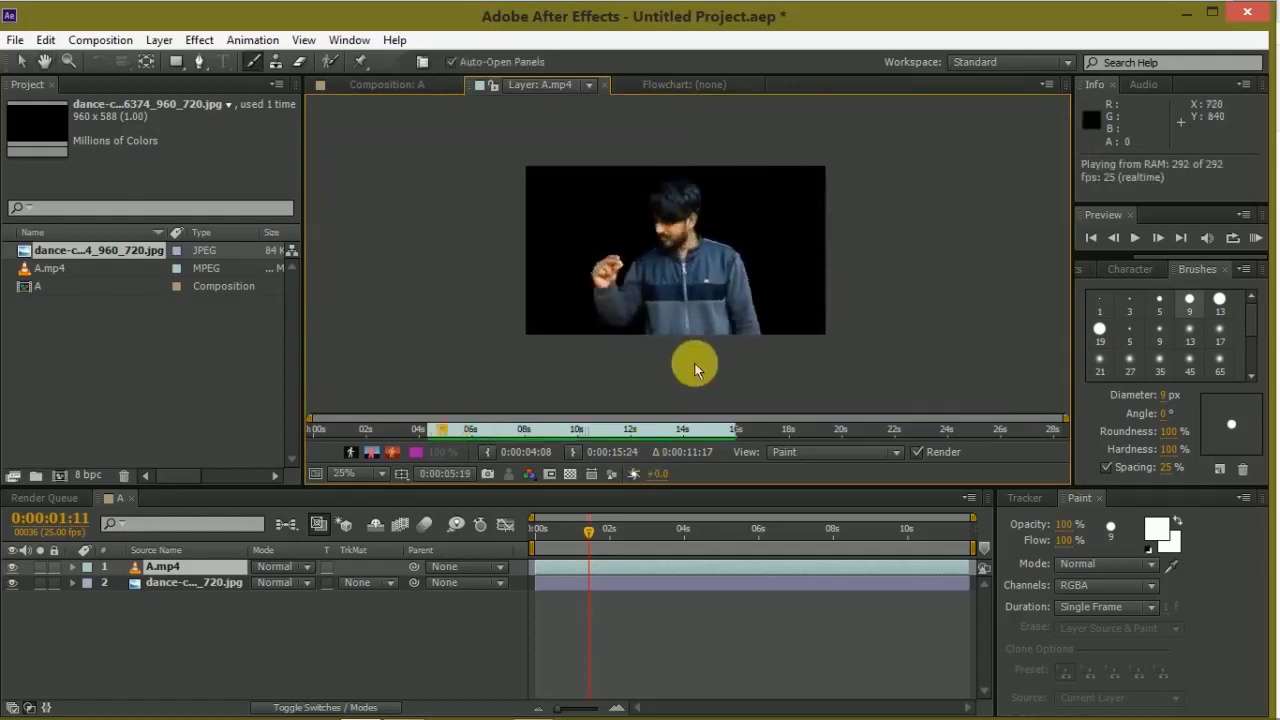
Stop playback, switch the paint colour to red and paint strokes beside the head and left arm
key("period")
left_click(1157, 530)
left_click(837, 263)
key("Return")
left_click_drag(651, 130, 655, 215)
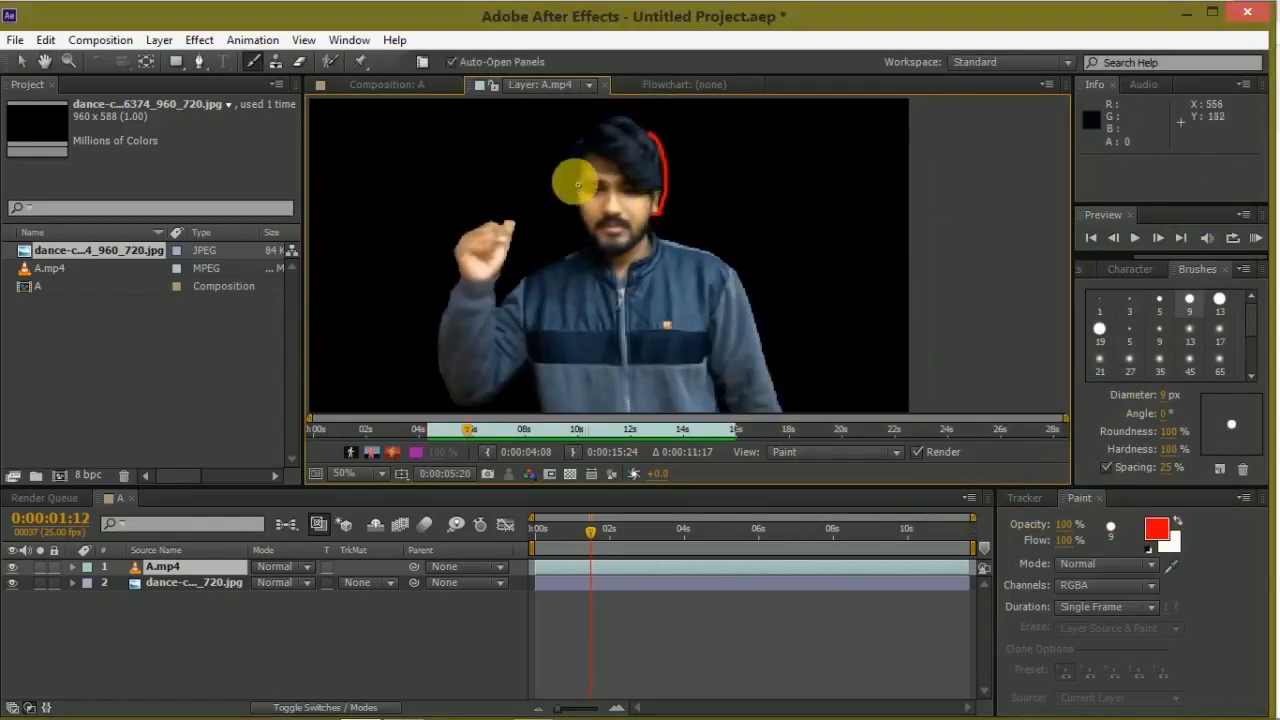
left_click_drag(446, 196, 441, 325)
Trace red outlines of the raised arm, torso, shoulder and body sides on the next three frames
key("Page_Down")
mouse_move(510, 190)
left_mouse_down()
mouse_move(538, 330)
mouse_move(800, 380)
left_mouse_up()
key("Page_Down")
mouse_move(450, 322)
left_mouse_down()
mouse_move(498, 312)
mouse_move(463, 194)
left_mouse_up()
key("Page_Down")
mouse_move(675, 200)
left_mouse_down()
mouse_move(720, 286)
mouse_move(742, 372)
left_mouse_up()
mouse_move(488, 318)
left_mouse_down()
mouse_move(497, 372)
mouse_move(370, 333)
left_mouse_up()
mouse_move(773, 298)
left_mouse_down()
mouse_move(753, 322)
mouse_move(795, 342)
left_mouse_up()
left_click_drag(352, 341, 316, 341)
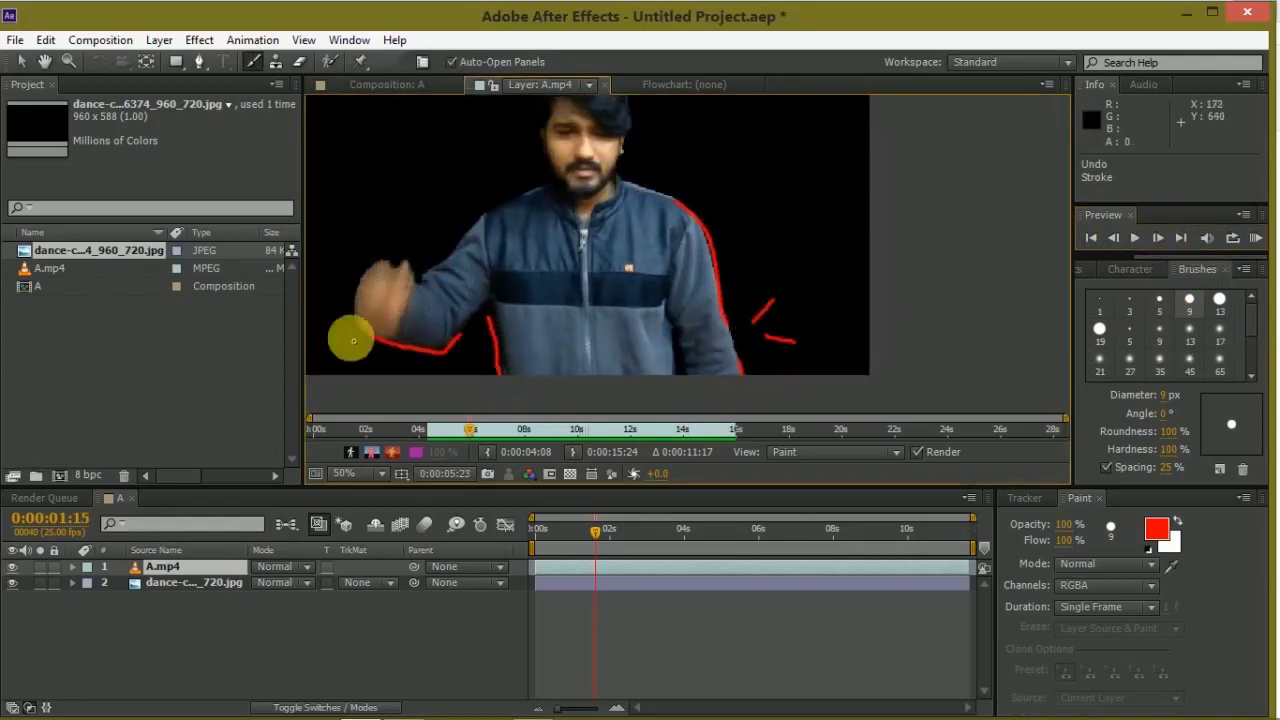
left_click(1160, 240)
Change the paint colour to yellow and paint strokes along both body edges on two frames
left_click(1156, 529)
left_click_drag(1071, 471, 1071, 460)
left_click(1195, 283)
left_click_drag(547, 320, 551, 392)
left_click_drag(790, 392, 757, 275)
left_click(1157, 238)
left_click_drag(489, 390, 508, 287)
left_click_drag(770, 392, 750, 290)
Continue yellow outline strokes on the body, then along both sides of the head
left_click(1160, 240)
left_click_drag(491, 390, 491, 363)
left_click_drag(770, 390, 726, 223)
left_click_drag(540, 300, 551, 214)
left_click(1163, 242)
left_click(1163, 242)
left_click_drag(622, 325, 630, 268)
left_click_drag(720, 325, 705, 262)
Set the paint colour to magenta and paint horizontal and diagonal pink strokes on the jacket
scroll(800, 255, "down", 2)
left_click(1156, 530)
left_click_drag(1067, 470, 1067, 285)
left_click(1217, 270)
scroll(709, 149, "up", 1)
mouse_move(663, 177)
left_mouse_down()
mouse_move(754, 177)
mouse_move(657, 237)
left_mouse_up()
key("ctrl+z")
key("Page_Down")
left_click_drag(637, 328, 808, 322)
left_click_drag(648, 362, 803, 350)
mouse_move(670, 208)
left_mouse_down()
mouse_move(621, 257)
mouse_move(798, 256)
left_mouse_up()
Paint pink strokes across the jacket, the left shoulder and jacket edges on the next two frames
key("Page_Down")
left_click_drag(674, 302, 796, 286)
left_click_drag(634, 175, 587, 255)
key("Page_Down")
left_click_drag(843, 215, 857, 303)
left_click_drag(586, 255, 580, 320)
left_click_drag(776, 267, 770, 300)
Outline the pocket and jacket edges in pink over the following frames
key("Page_Down")
left_click_drag(586, 292, 580, 342)
left_click_drag(858, 286, 866, 340)
left_click_drag(640, 312, 712, 268)
left_click_drag(800, 265, 765, 296)
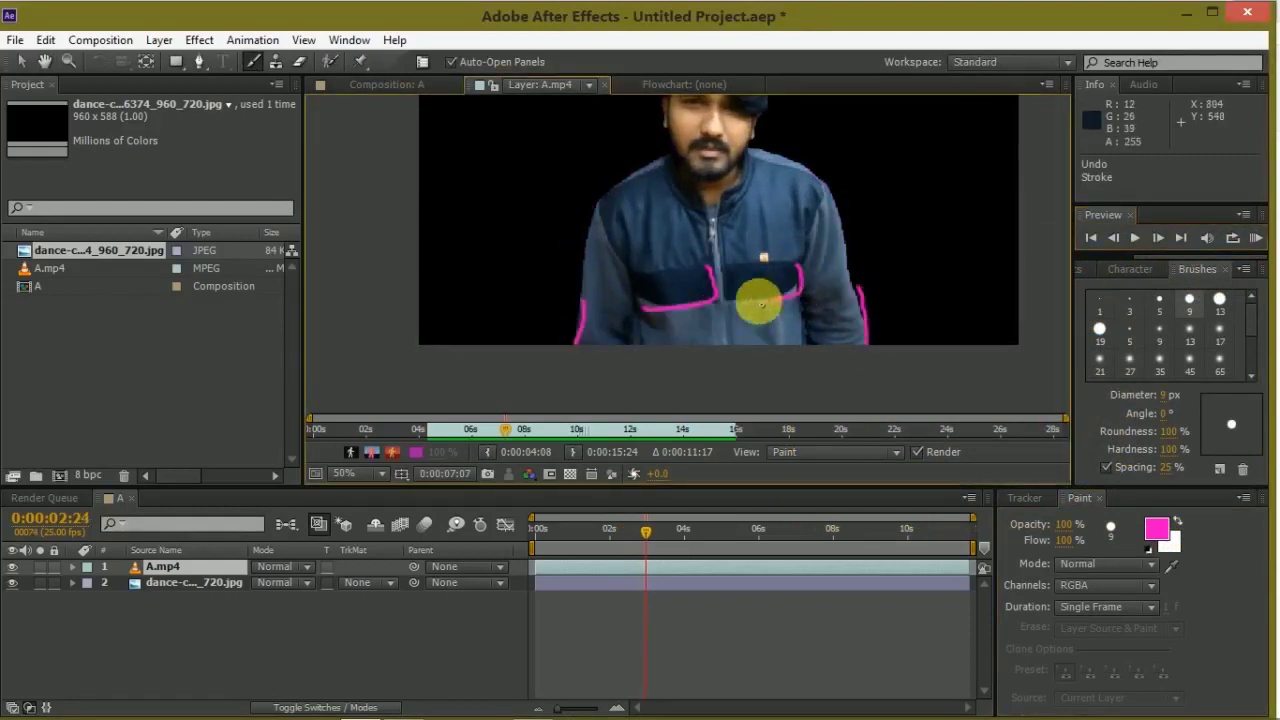
key("Page_Down")
left_click_drag(643, 272, 718, 280)
Play back the painted frames, then paint blue strokes along both jacket edges
left_click(1135, 245)
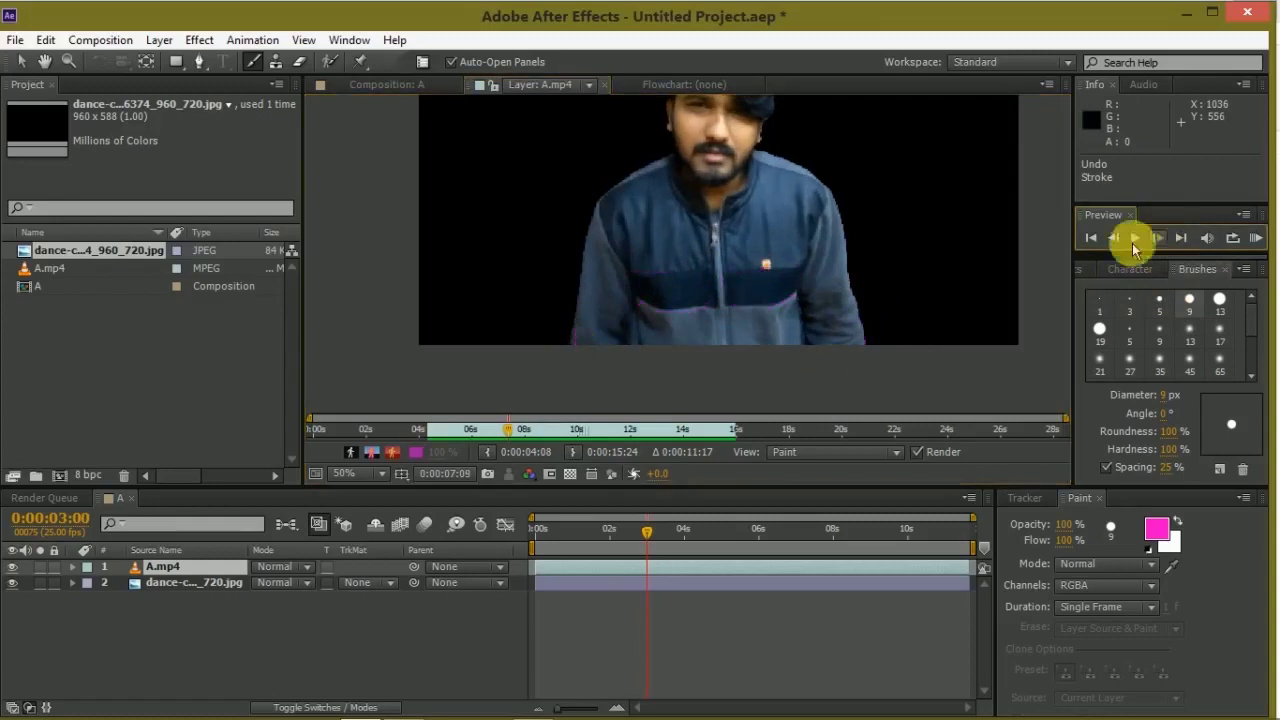
left_click(1156, 530)
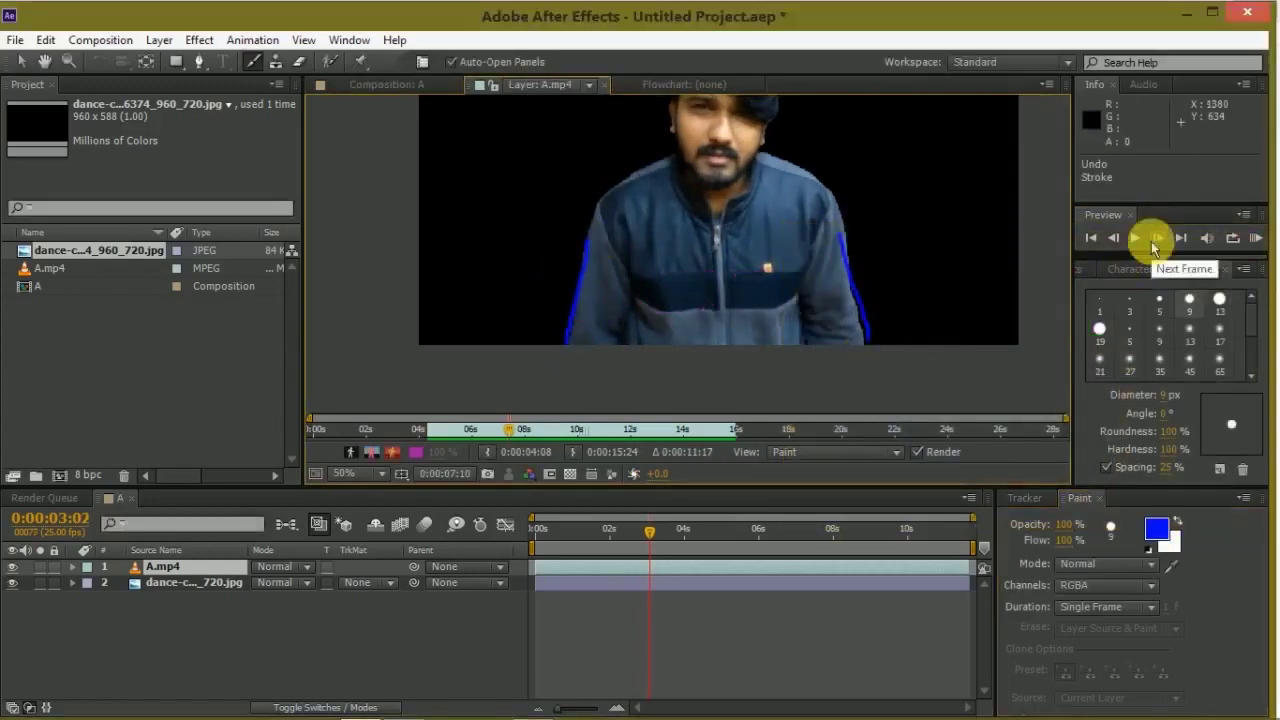
left_click(1152, 240)
left_click_drag(600, 196, 577, 302)
left_click_drag(838, 182, 850, 290)
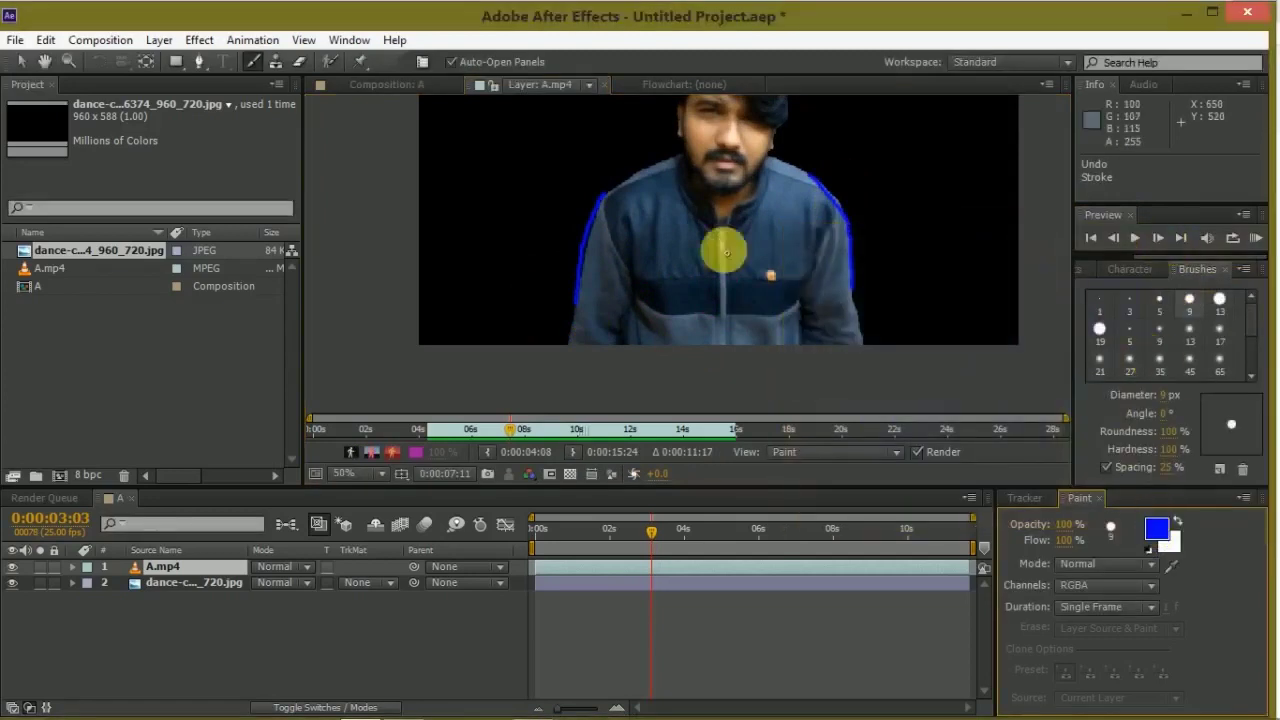
key("Page_Down")
Paint blue strokes on the left shoulder, beside the head and on top of the head frame by frame
left_click_drag(591, 246, 691, 162)
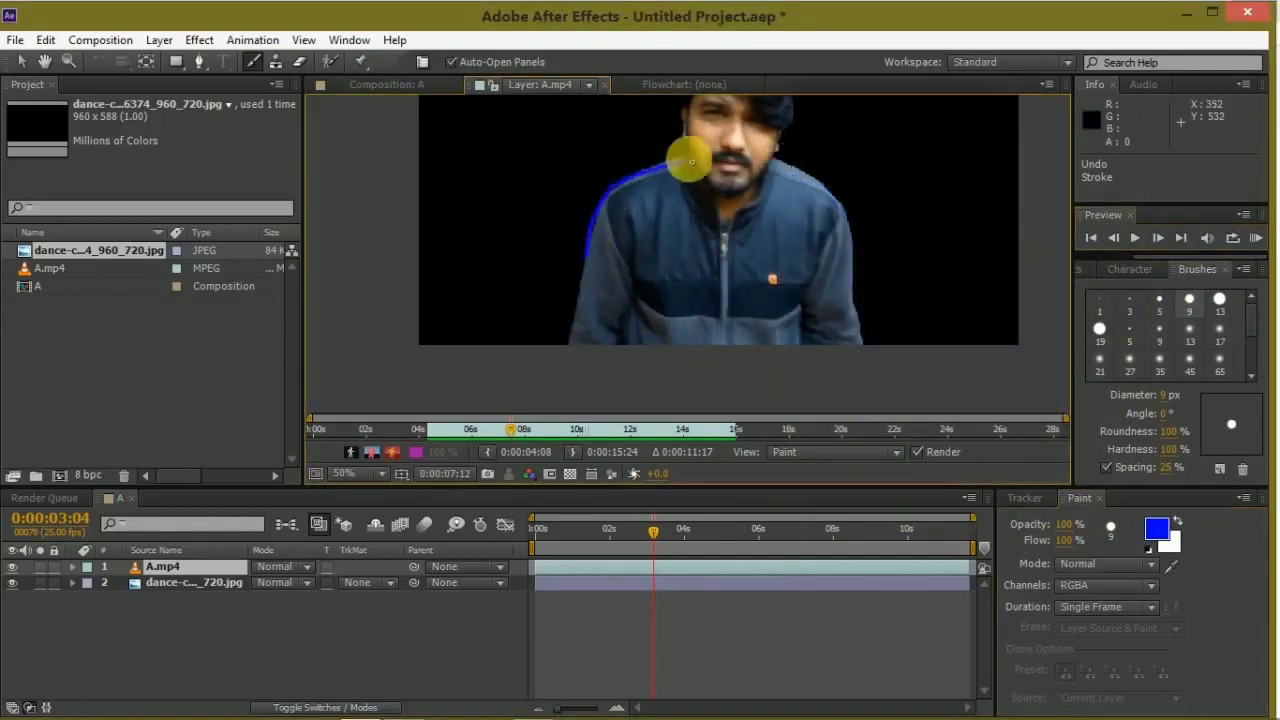
left_click(1157, 237)
left_click_drag(612, 268, 660, 190)
left_click_drag(788, 272, 700, 366)
key("Page_Down")
left_click_drag(700, 134, 734, 306)
key("Page_Down")
key("Page_Down")
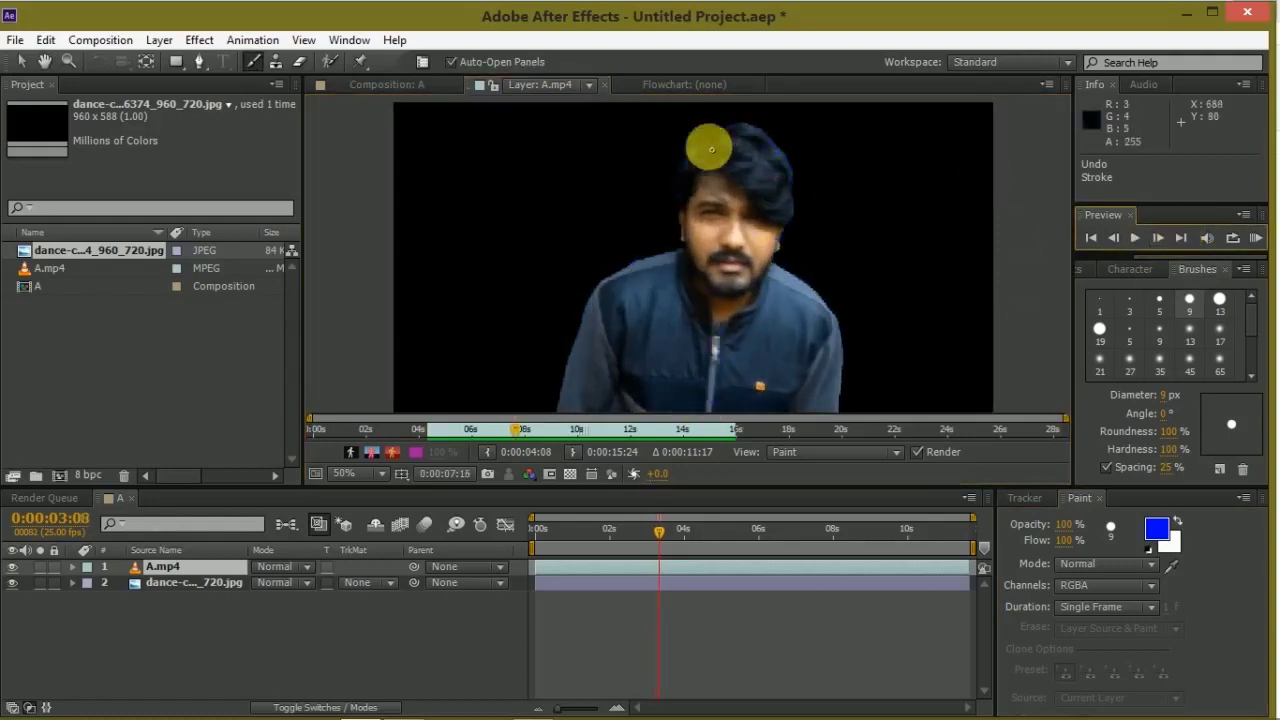
left_click_drag(663, 128, 680, 140)
left_click_drag(797, 125, 780, 140)
Zoom out, set the paint colour to yellow and paint yellow curves across the chest
key("comma")
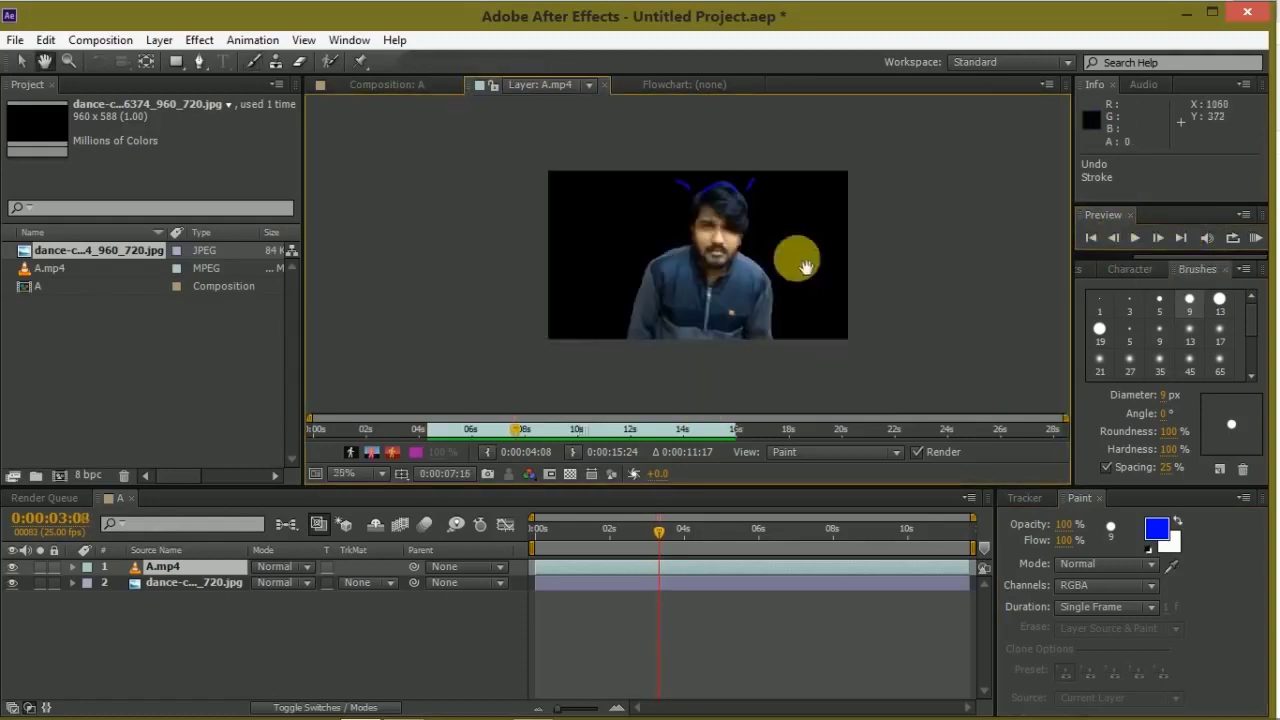
left_click(1156, 529)
left_click(1068, 300)
left_click(1223, 268)
scroll(735, 336, "up", 2)
left_click_drag(596, 298, 762, 330)
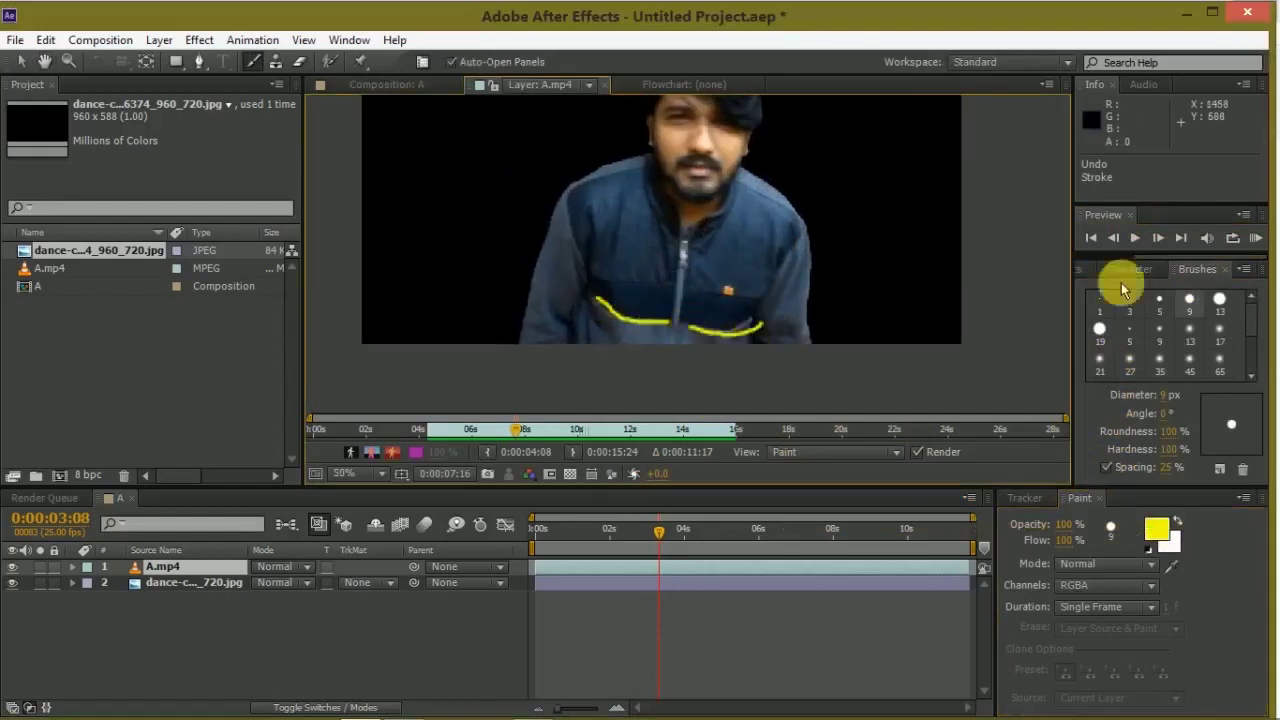
key("Page_Down")
left_click(1157, 238)
mouse_move(646, 357)
left_mouse_down()
mouse_move(610, 385)
mouse_move(590, 376)
left_mouse_up()
Add a second yellow chest curve and a short yellow jacket stroke on later frames
left_click(1157, 238)
mouse_move(712, 366)
left_mouse_down()
mouse_move(702, 400)
mouse_move(740, 400)
left_mouse_up()
left_click(1157, 238)
left_click(1157, 238)
mouse_move(663, 371)
left_mouse_down()
mouse_move(751, 391)
mouse_move(640, 352)
mouse_move(598, 356)
mouse_move(725, 364)
left_mouse_up()
left_click(1157, 238)
left_click(1157, 238)
Swap the paint colour to white and outline the head and left shoulder over two frames
key("x")
left_click_drag(686, 126, 650, 210)
left_click_drag(700, 104, 751, 234)
left_click_drag(652, 228, 708, 268)
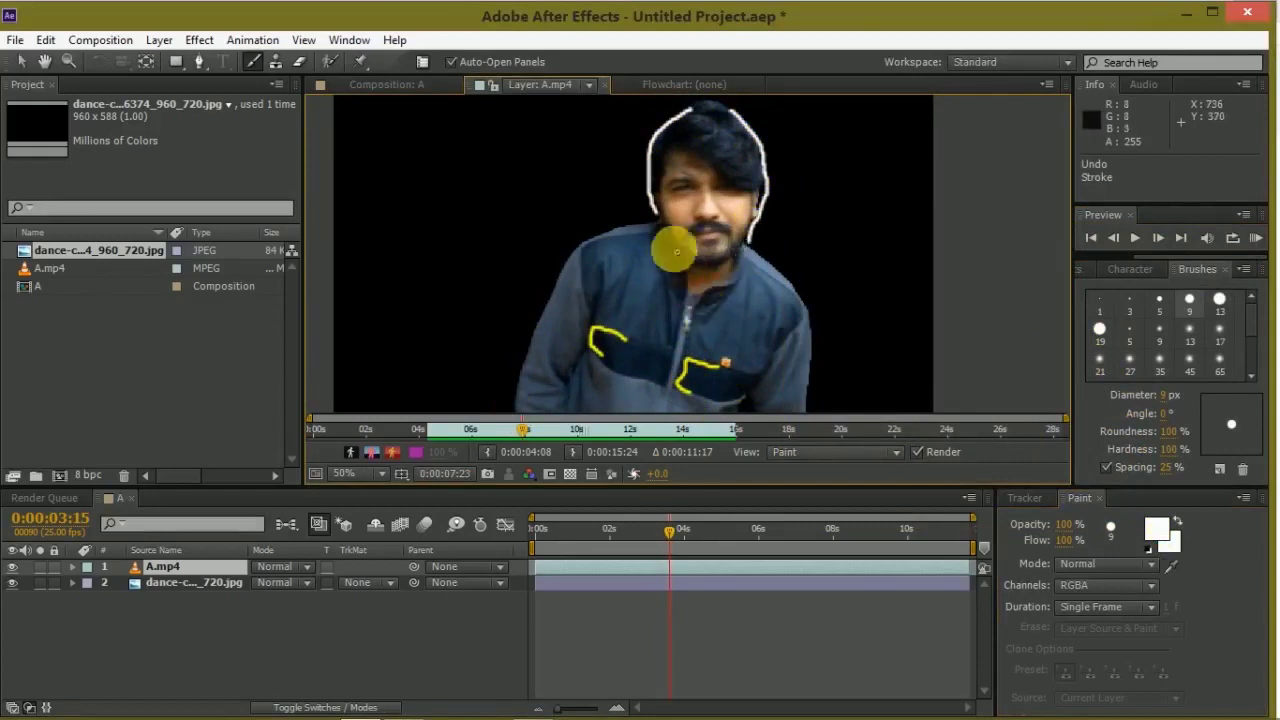
key("Page_Down")
left_click_drag(765, 148, 812, 295)
left_click_drag(655, 175, 660, 218)
Keep white as the paint colour and paint white jacket and shoulder strokes over the next frames
left_click(1157, 238)
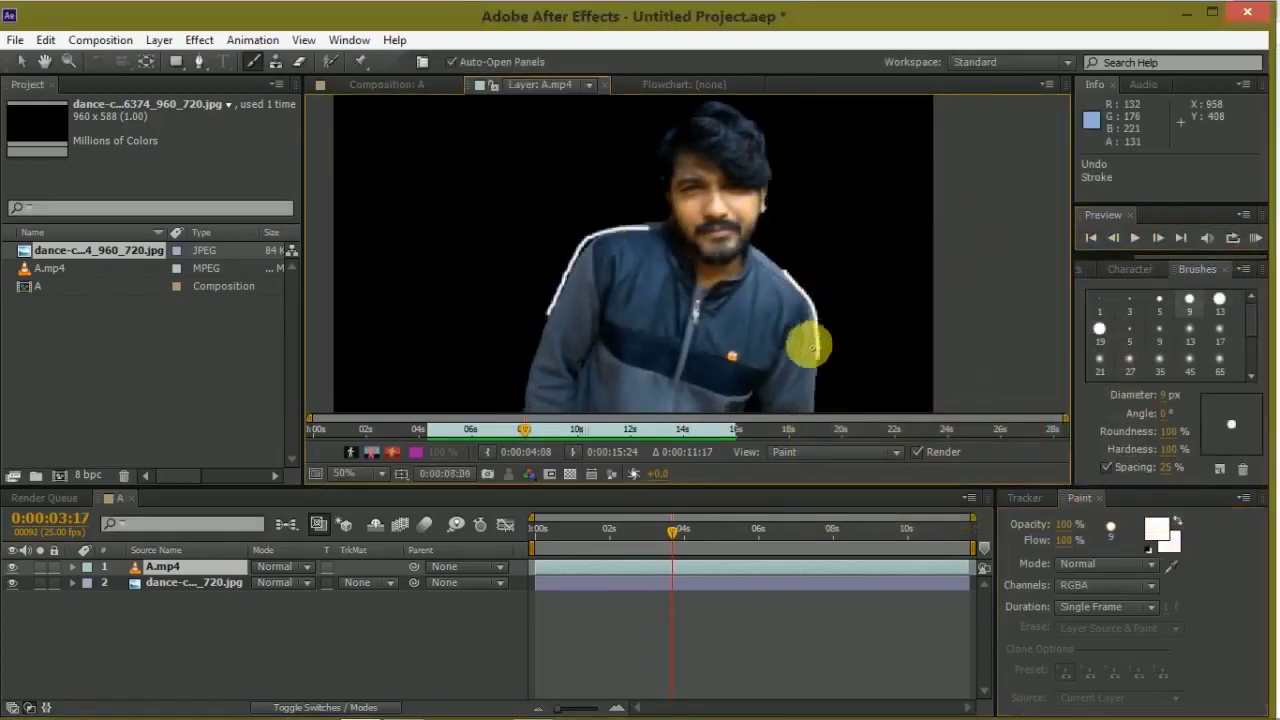
left_click(1157, 240)
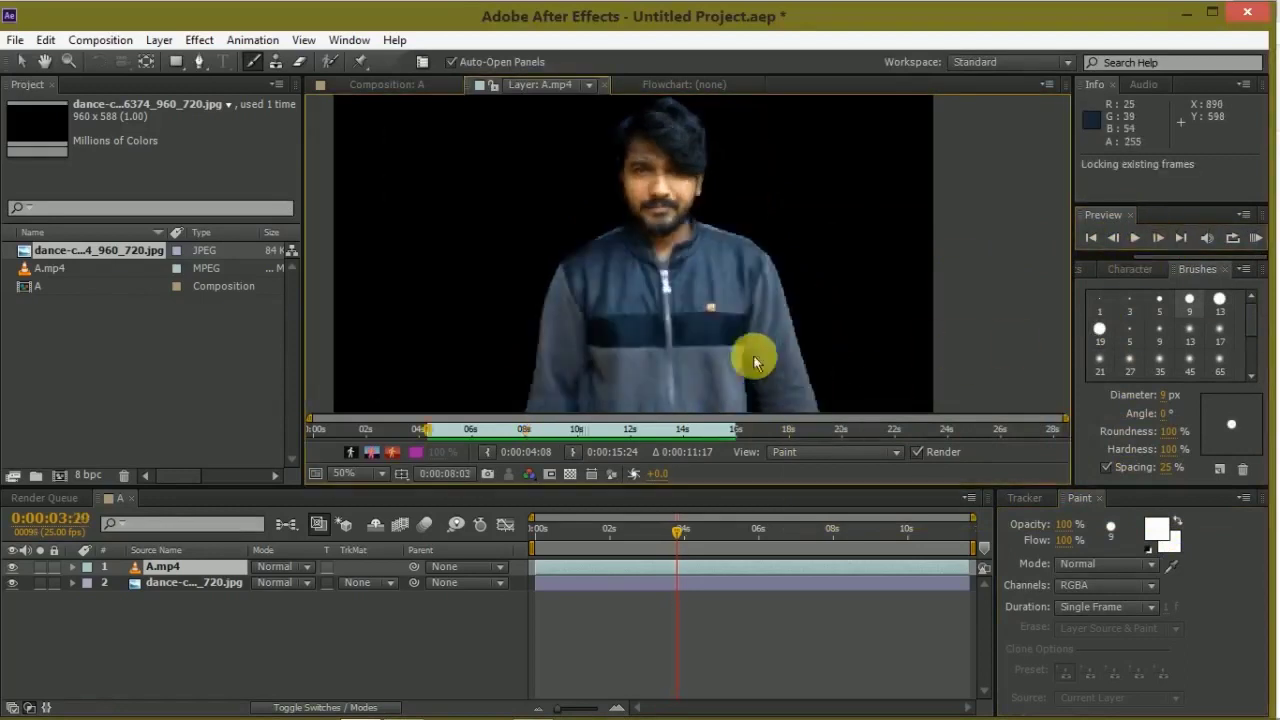
left_click(1157, 531)
key("Return")
left_click_drag(608, 243, 695, 322)
left_click_drag(823, 355, 828, 410)
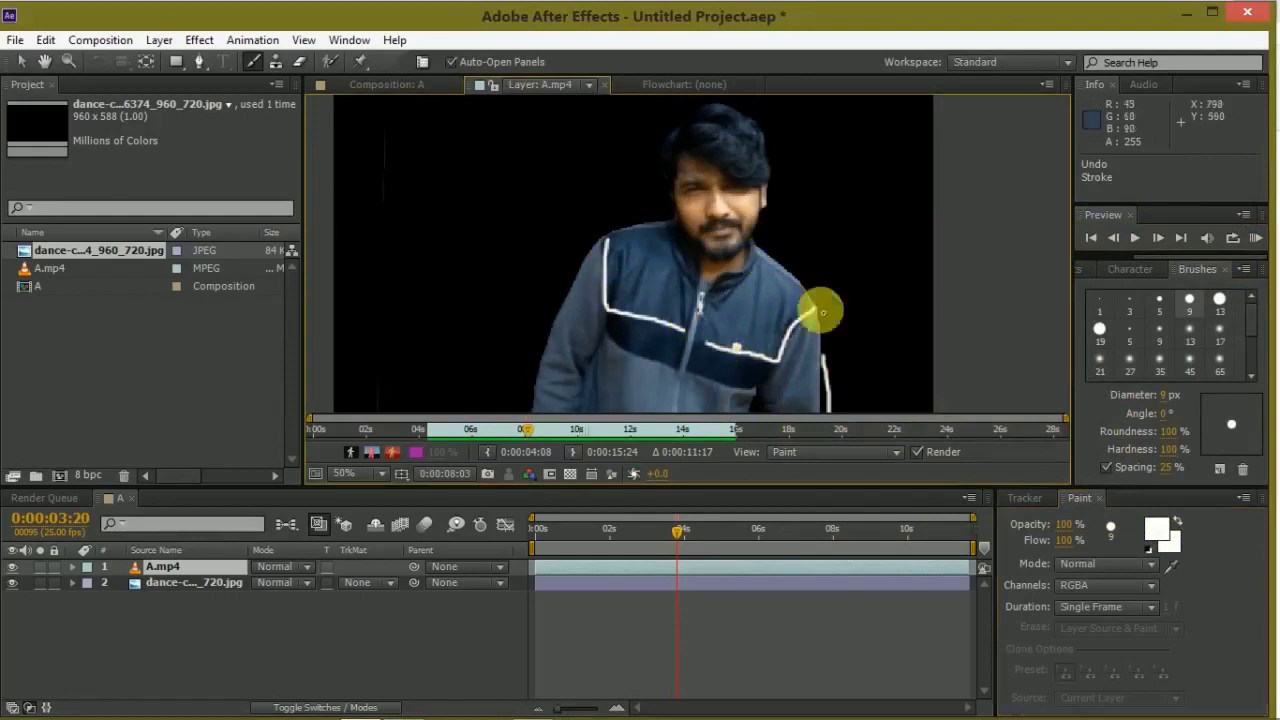
left_click(1157, 237)
left_click_drag(609, 277, 690, 330)
left_click_drag(705, 322, 790, 338)
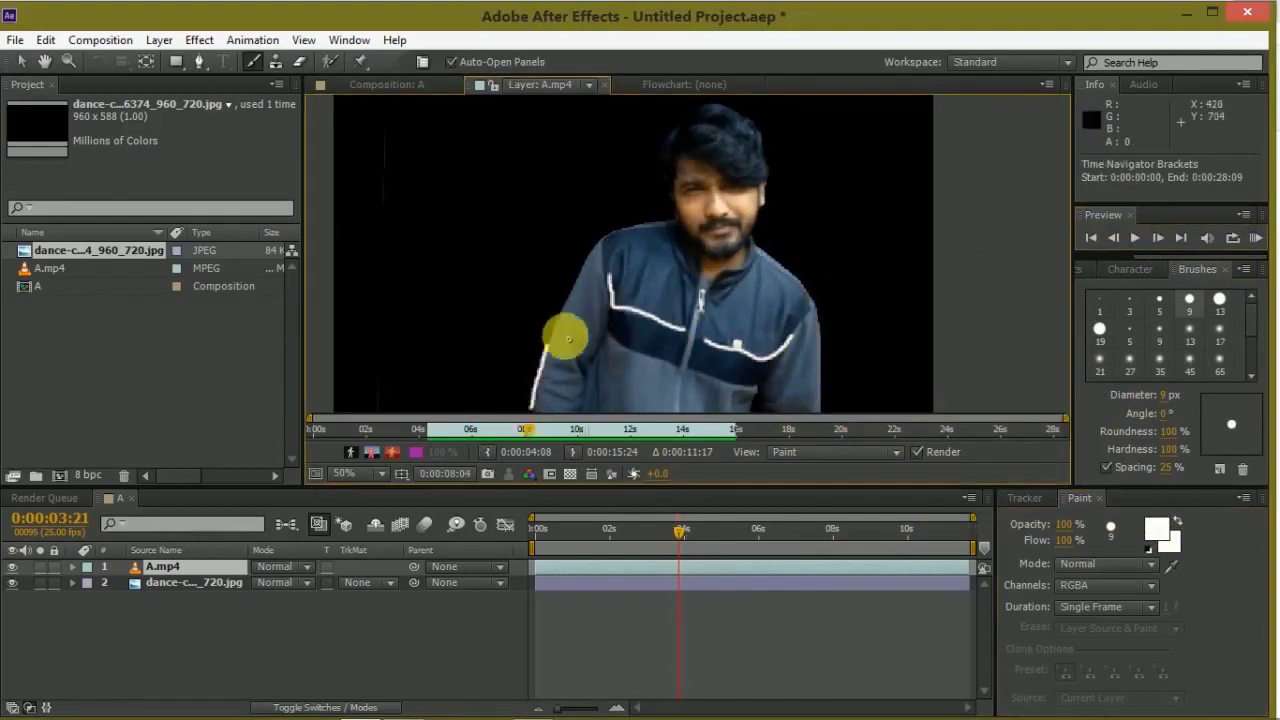
Paint red strokes on the jacket, then along its zipper and both edges on the next frame
left_click(1153, 237)
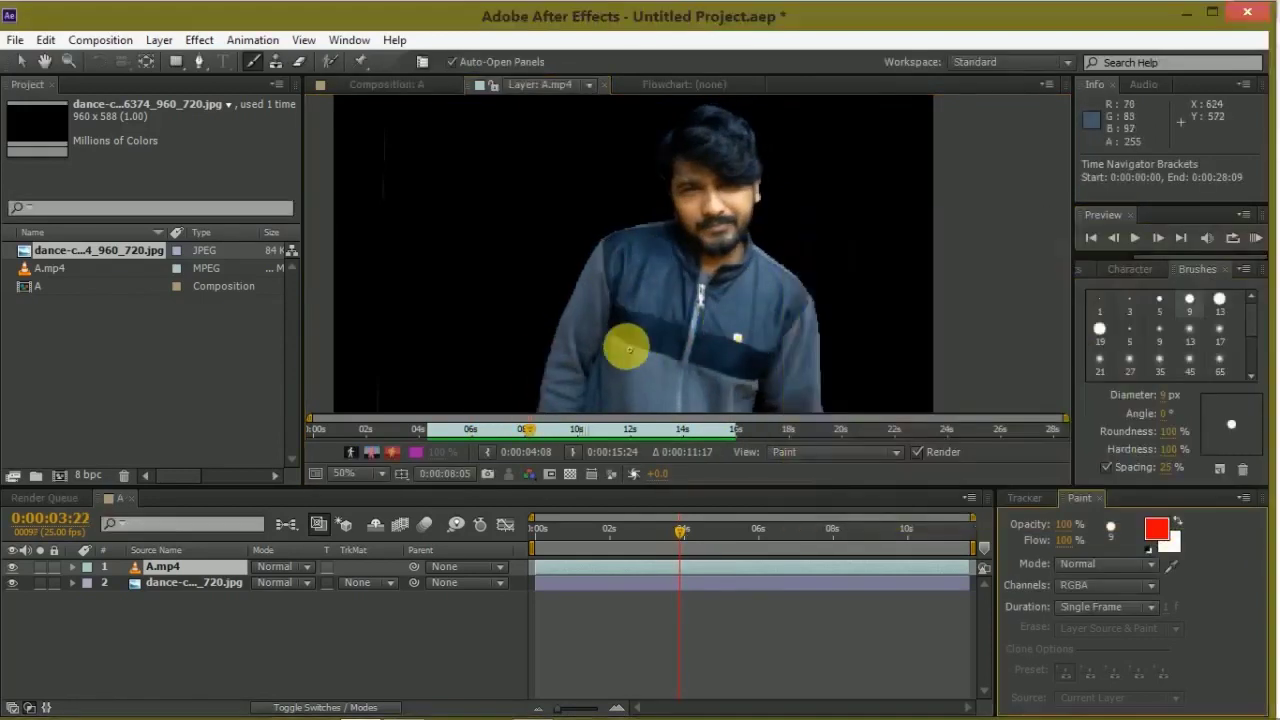
left_click_drag(623, 349, 706, 302)
left_click_drag(766, 378, 712, 300)
key("Page_Down")
left_click_drag(660, 355, 686, 250)
left_click_drag(558, 339, 605, 236)
left_click_drag(824, 370, 811, 293)
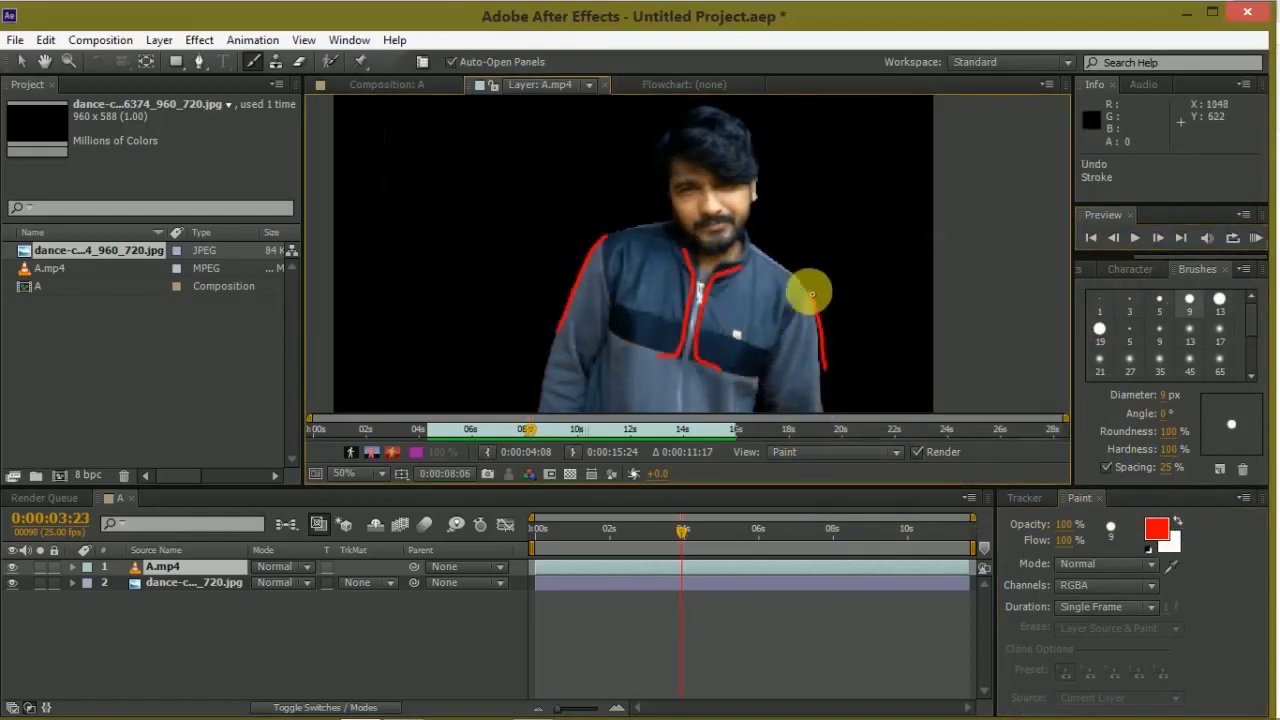
Paint red lines on both sides of the face and a red chest stroke on the following frames
left_click(1157, 243)
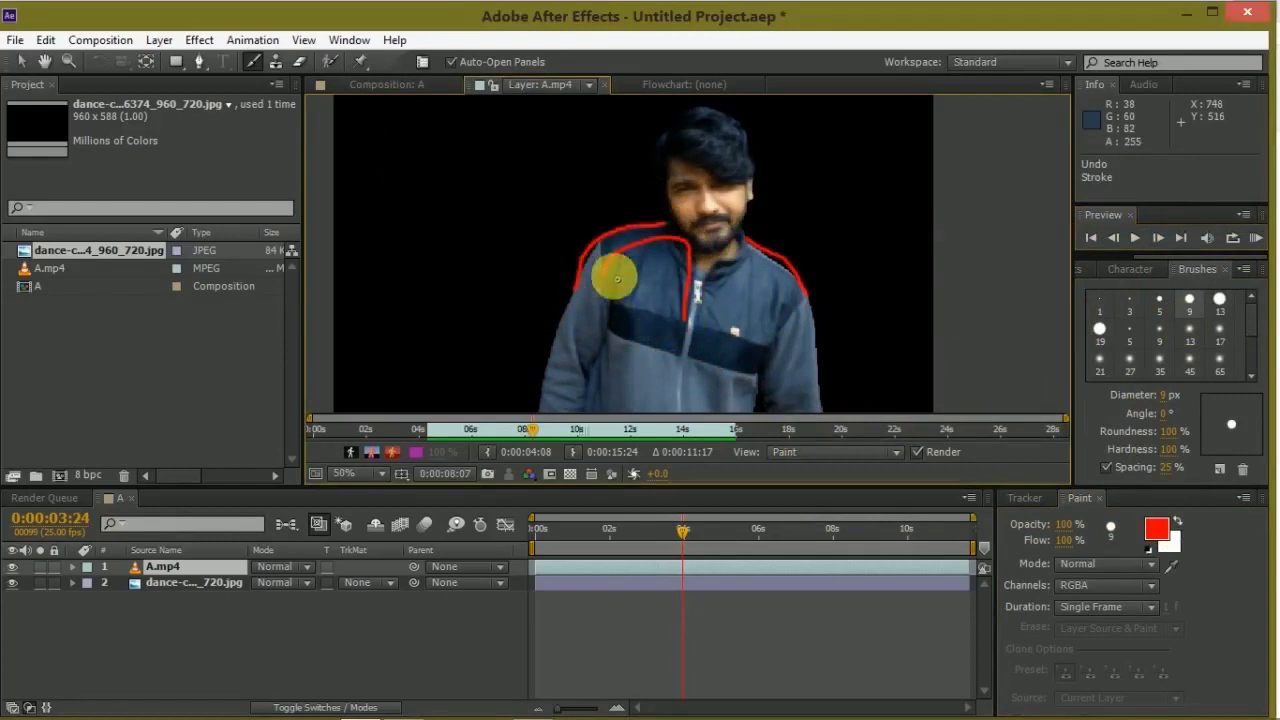
key("Page_Down")
left_click_drag(645, 230, 655, 162)
left_click_drag(751, 243, 754, 205)
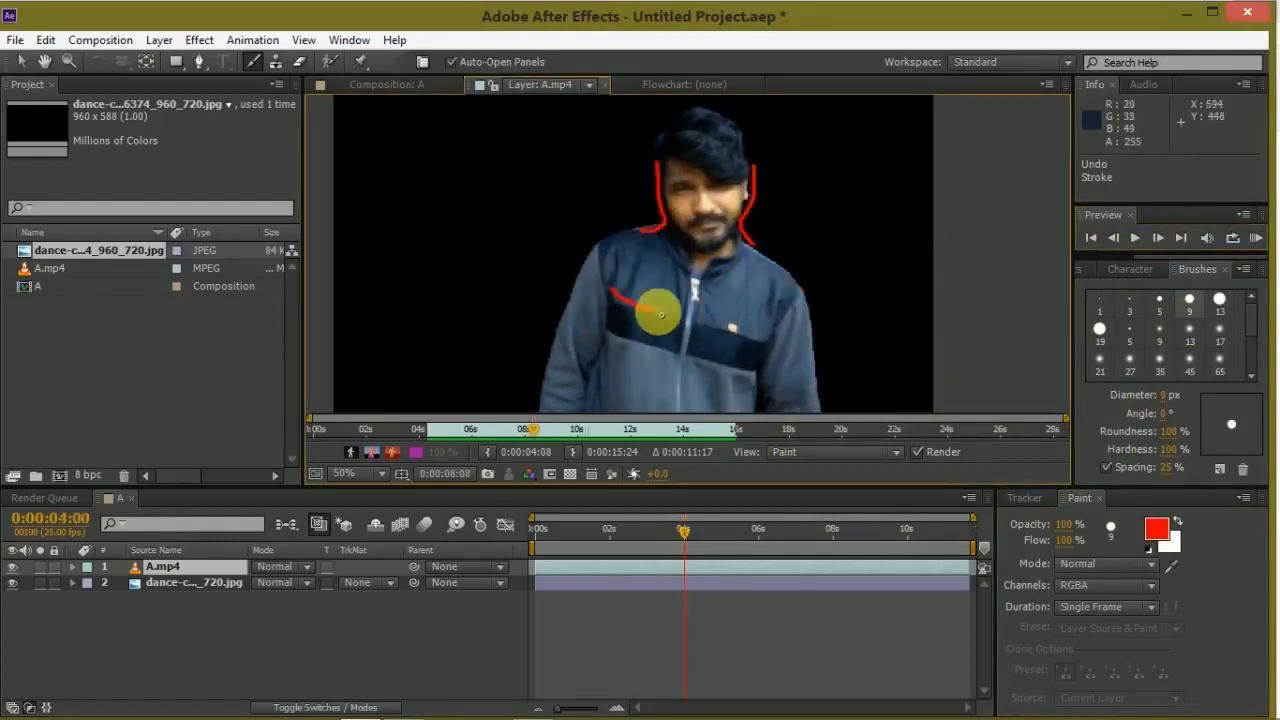
key("Page_Down")
left_click_drag(684, 356, 720, 399)
mouse_move(650, 238)
left_mouse_down()
mouse_move(628, 303)
mouse_move(686, 363)
left_mouse_up()
Add red marks above the head, a red heart and a red chest stroke, then preview the frames
left_click(1158, 240)
mouse_move(722, 310)
left_mouse_down()
mouse_move(680, 220)
mouse_move(641, 205)
left_mouse_up()
left_click(1158, 240)
left_click_drag(712, 175, 716, 188)
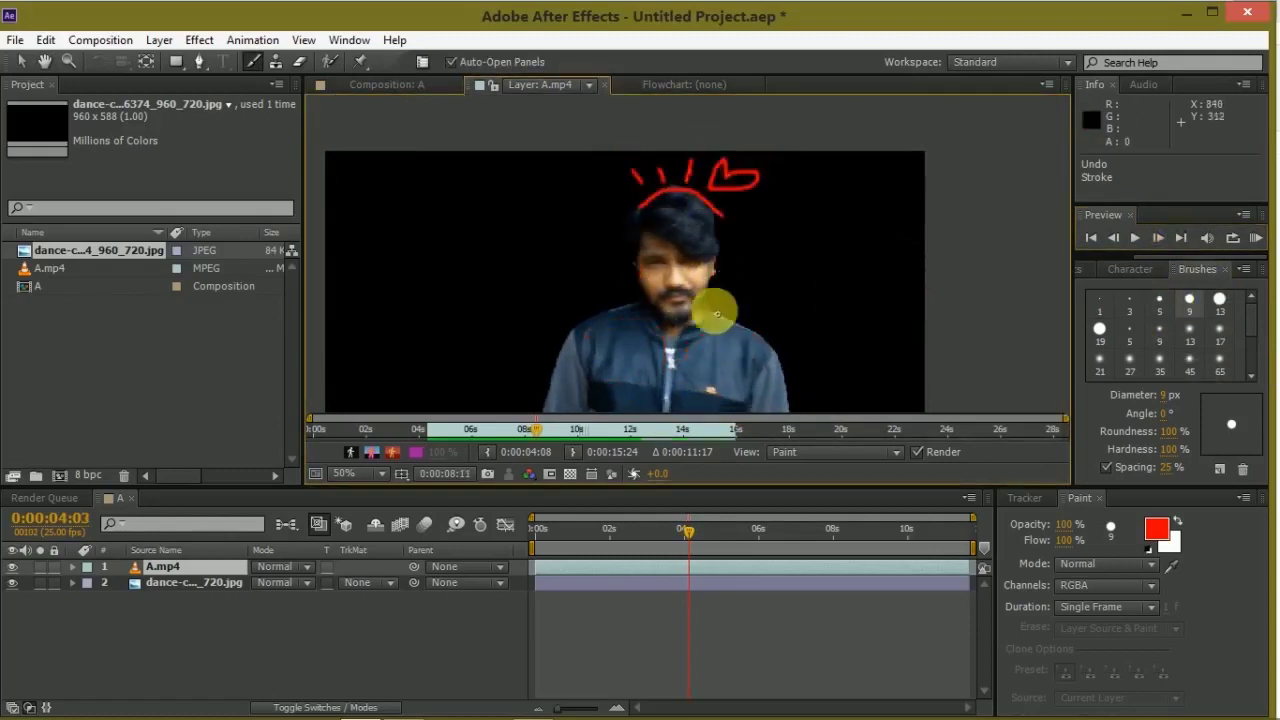
key("Page_Down")
left_click_drag(608, 373, 681, 371)
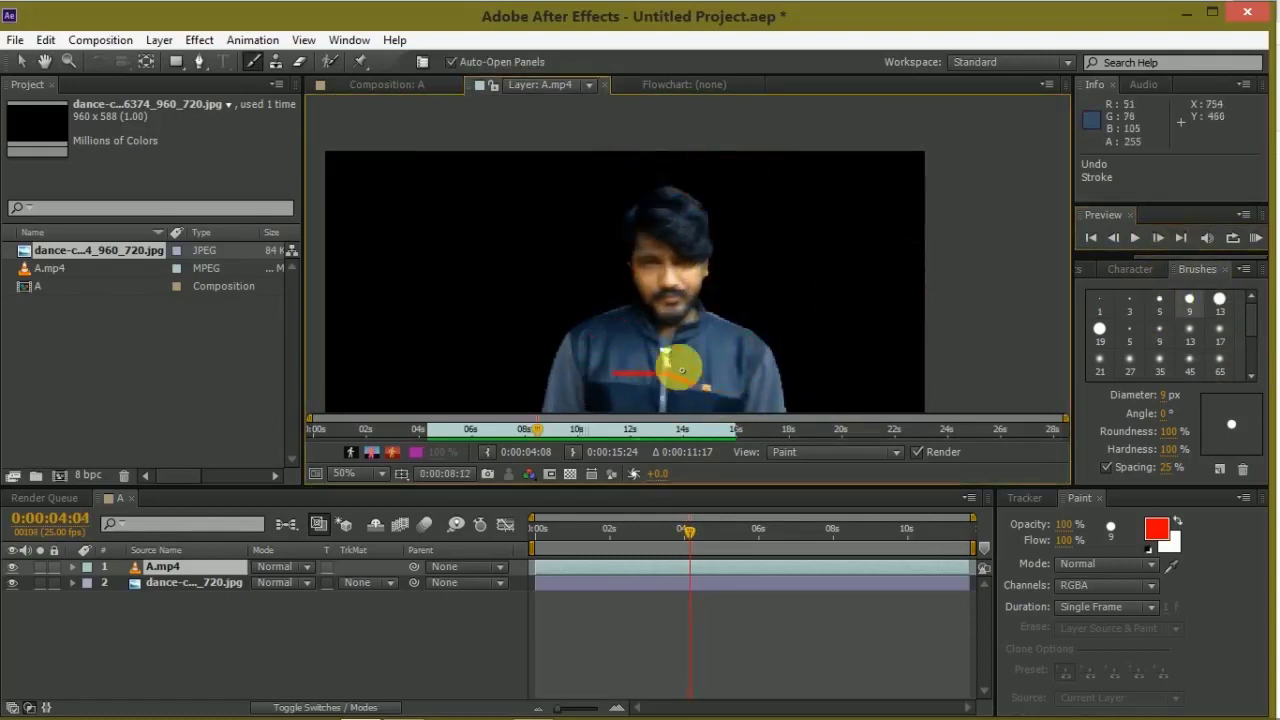
left_click(1136, 238)
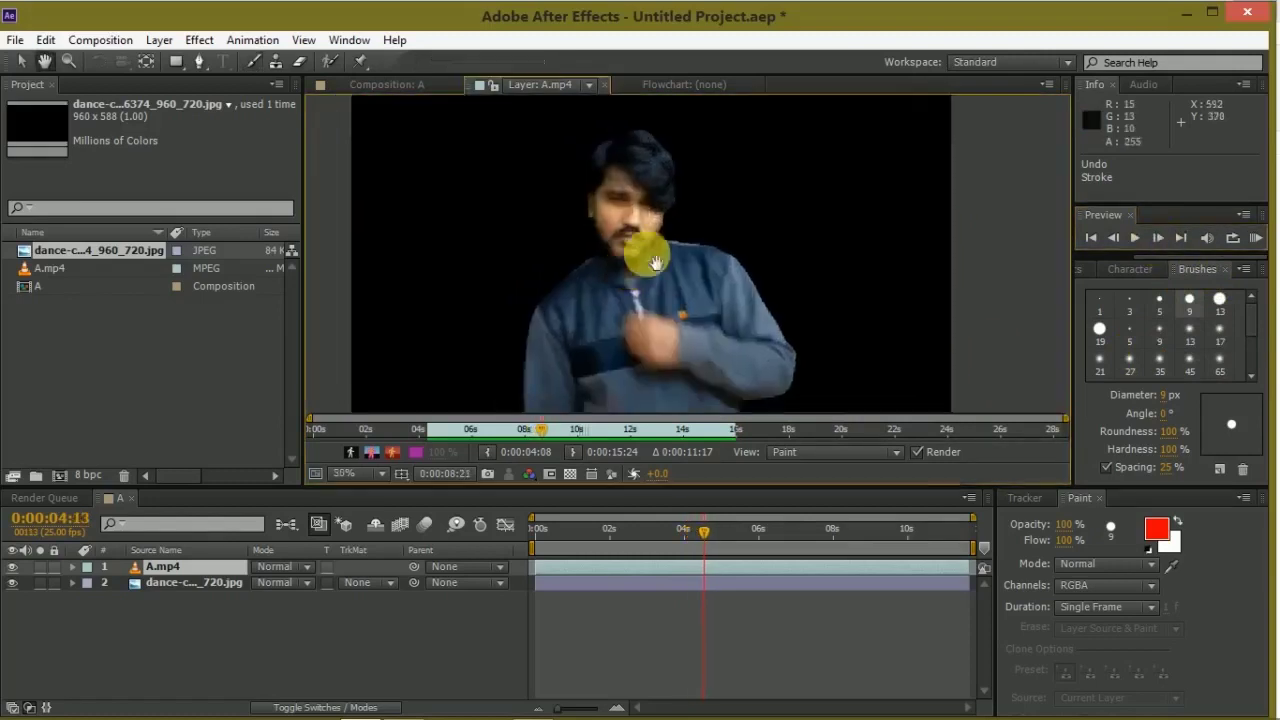
left_click(660, 157)
Paint white strokes along the right shoulder, arm and chest across the next three frames
key("Page_Down")
left_click_drag(608, 251, 686, 223)
key("Page_Down")
left_click_drag(745, 195, 808, 247)
left_click_drag(745, 265, 812, 280)
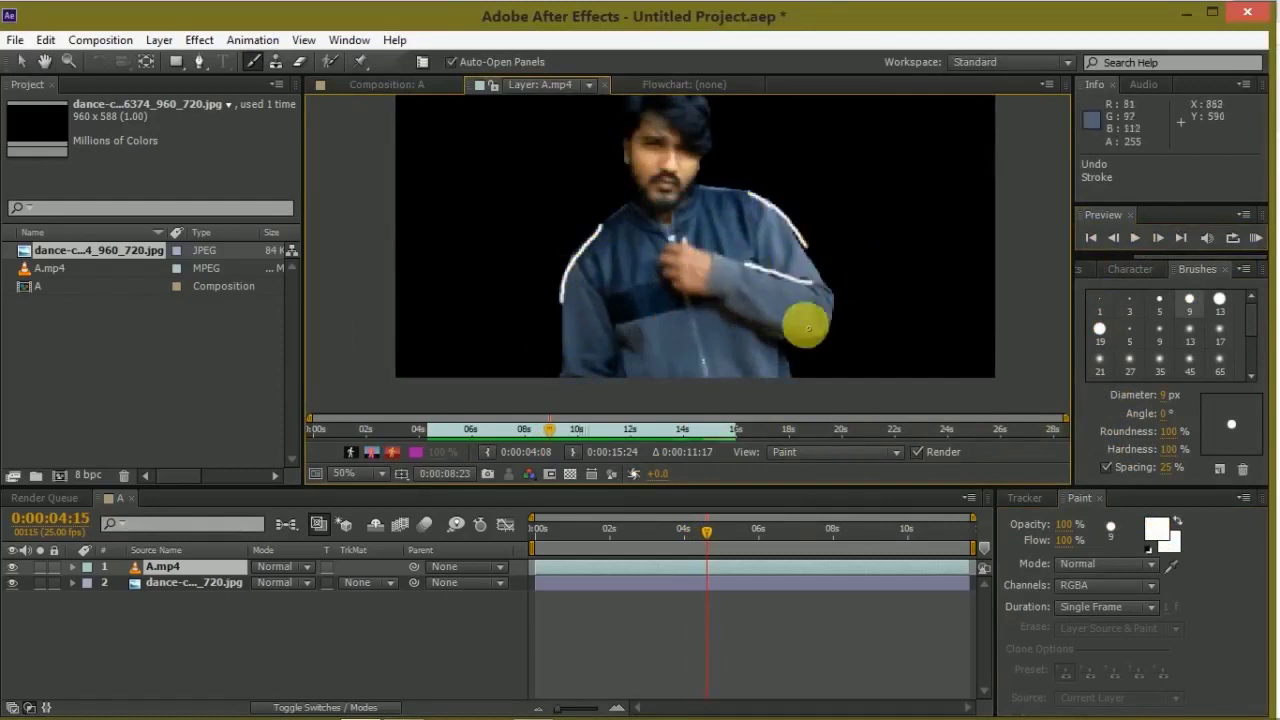
left_click(1157, 238)
left_click_drag(793, 232, 836, 322)
left_click_drag(750, 268, 707, 255)
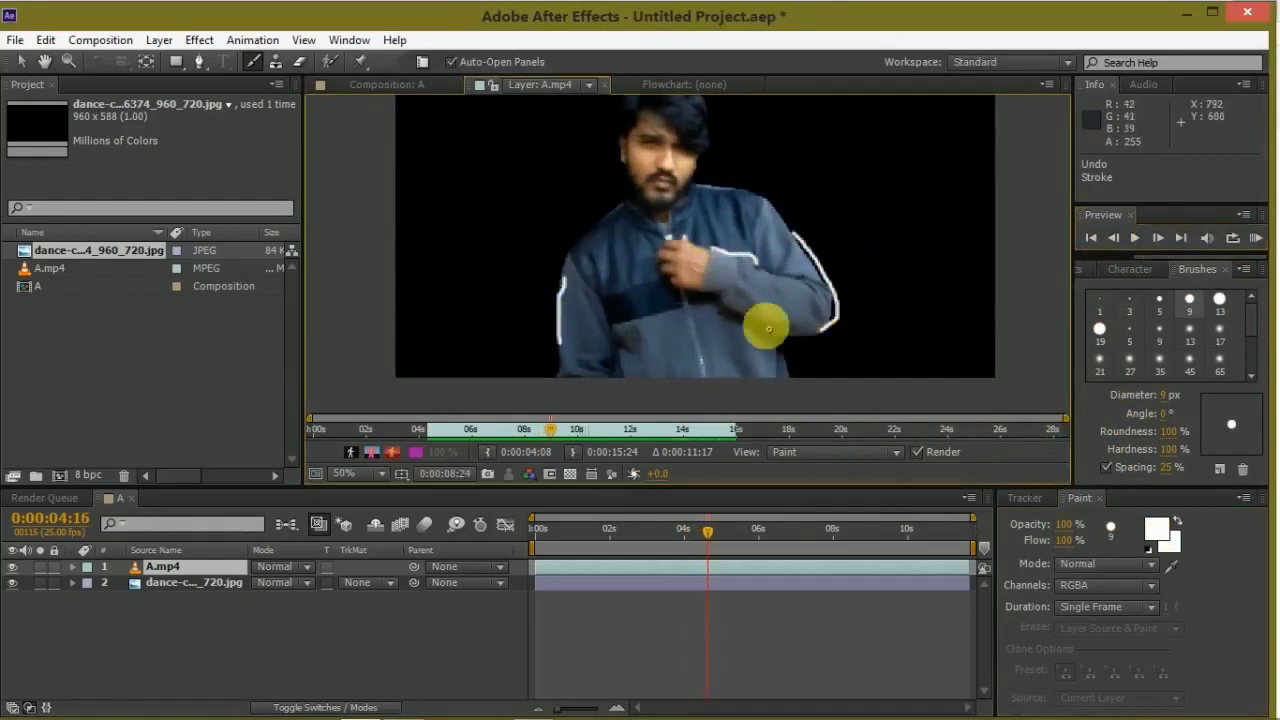
Switch the paint colour to red and paint a red stroke along the left arm
key("Page_Down")
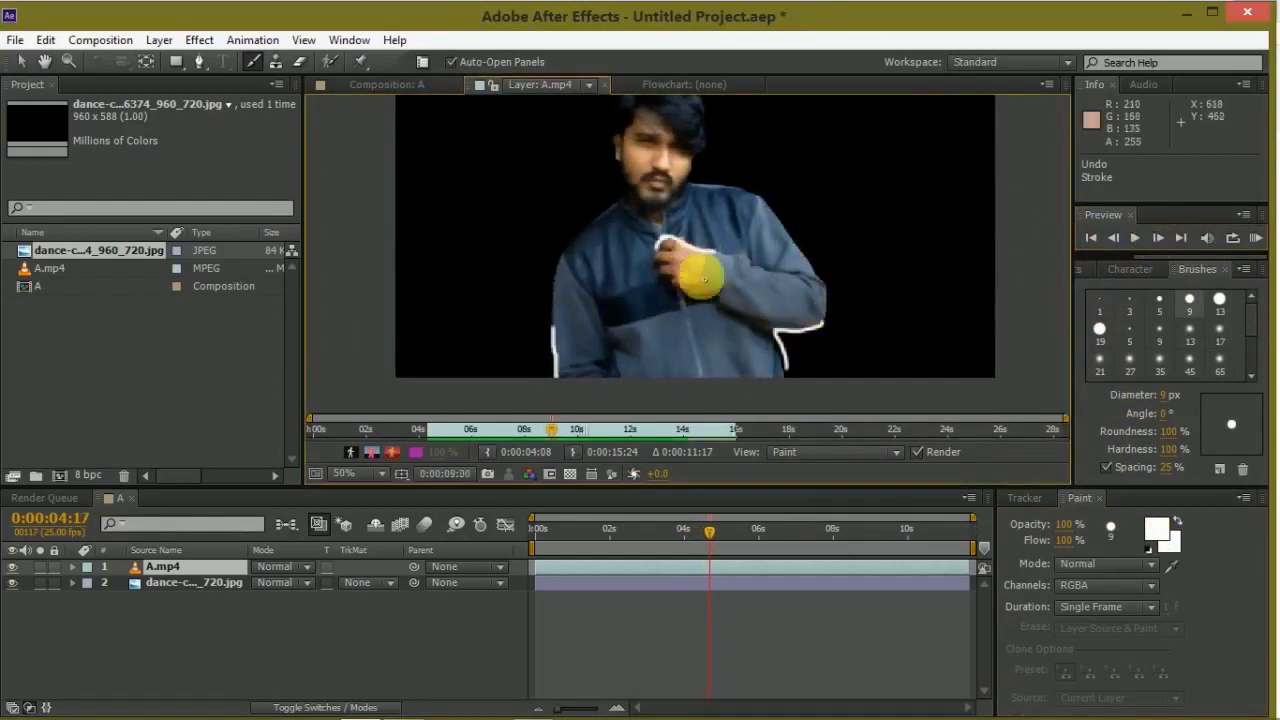
left_click(1157, 240)
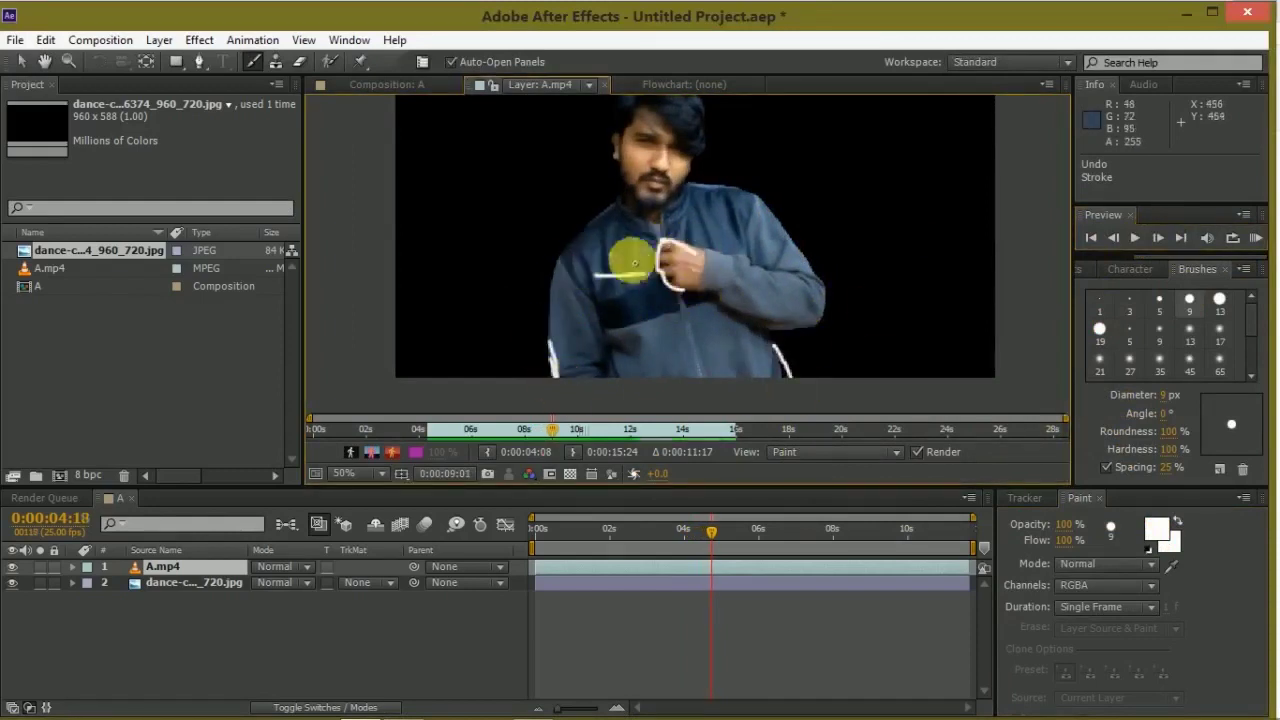
left_click(1171, 236)
left_click(1157, 528)
left_click_drag(529, 378, 546, 266)
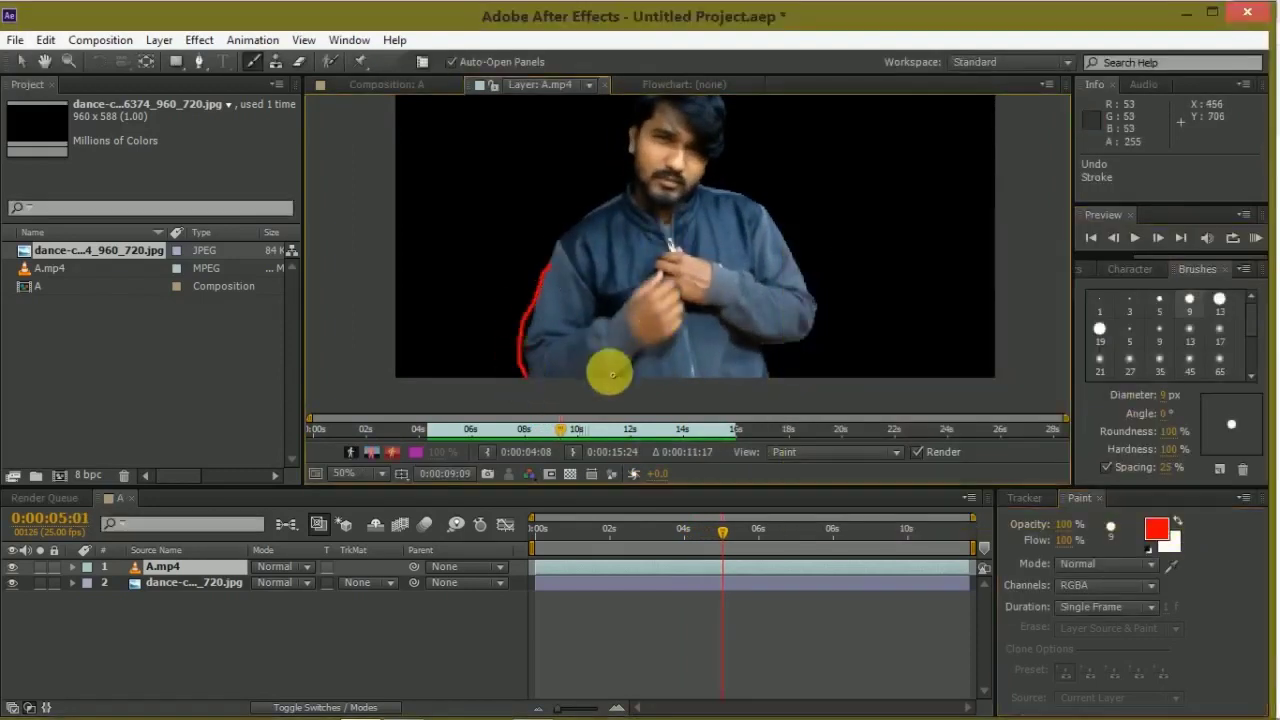
key("Page_Down")
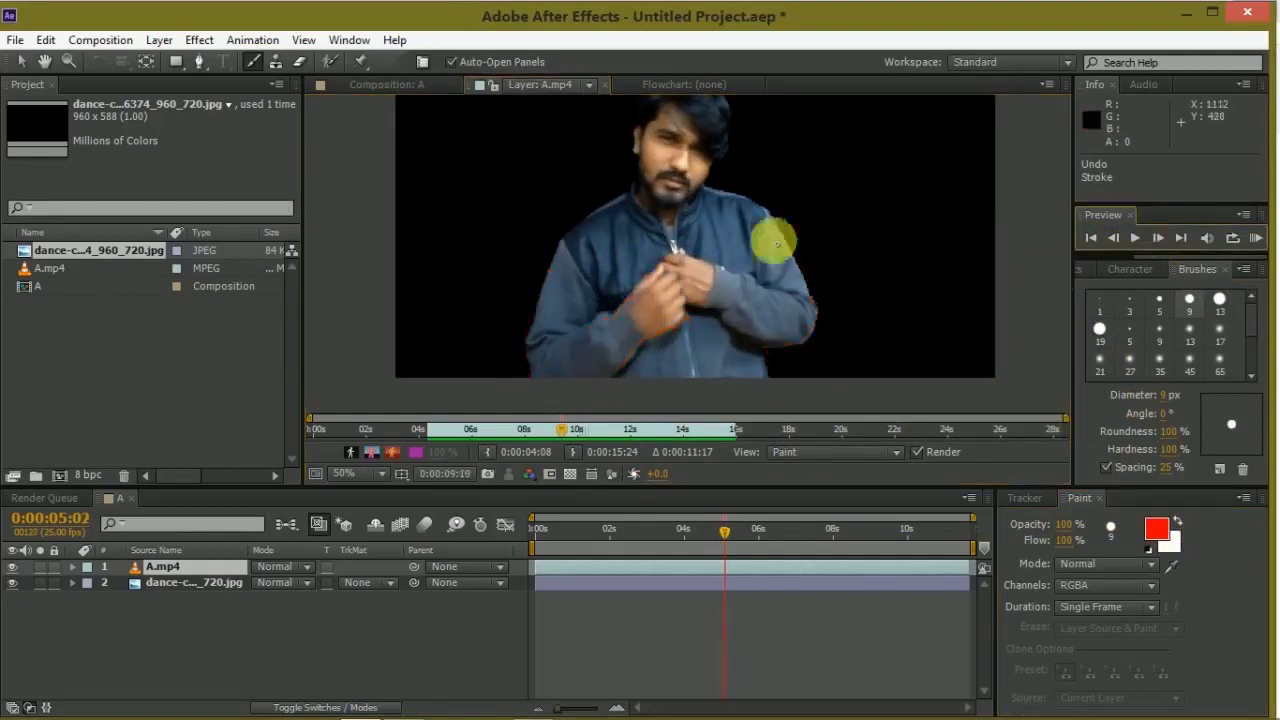
Outline the head in red and add red strokes across the hands and right shoulder
left_click(1157, 238)
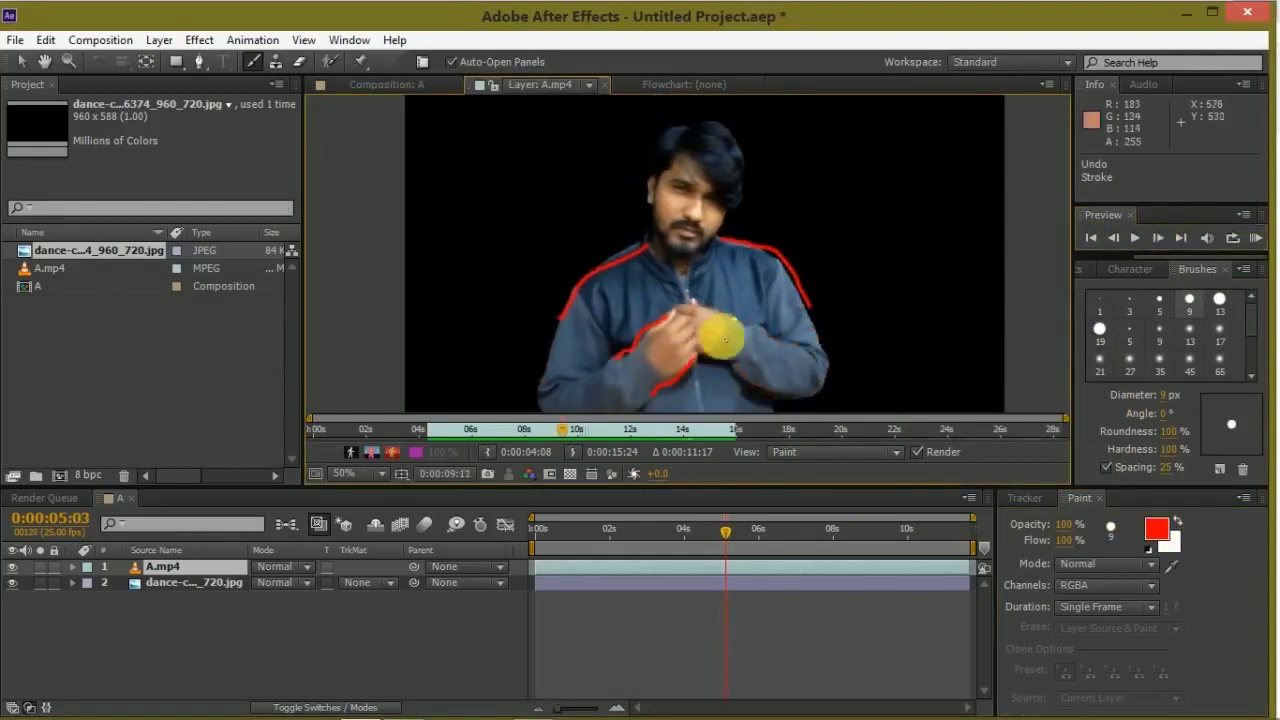
left_click(1157, 238)
left_click_drag(610, 258, 759, 221)
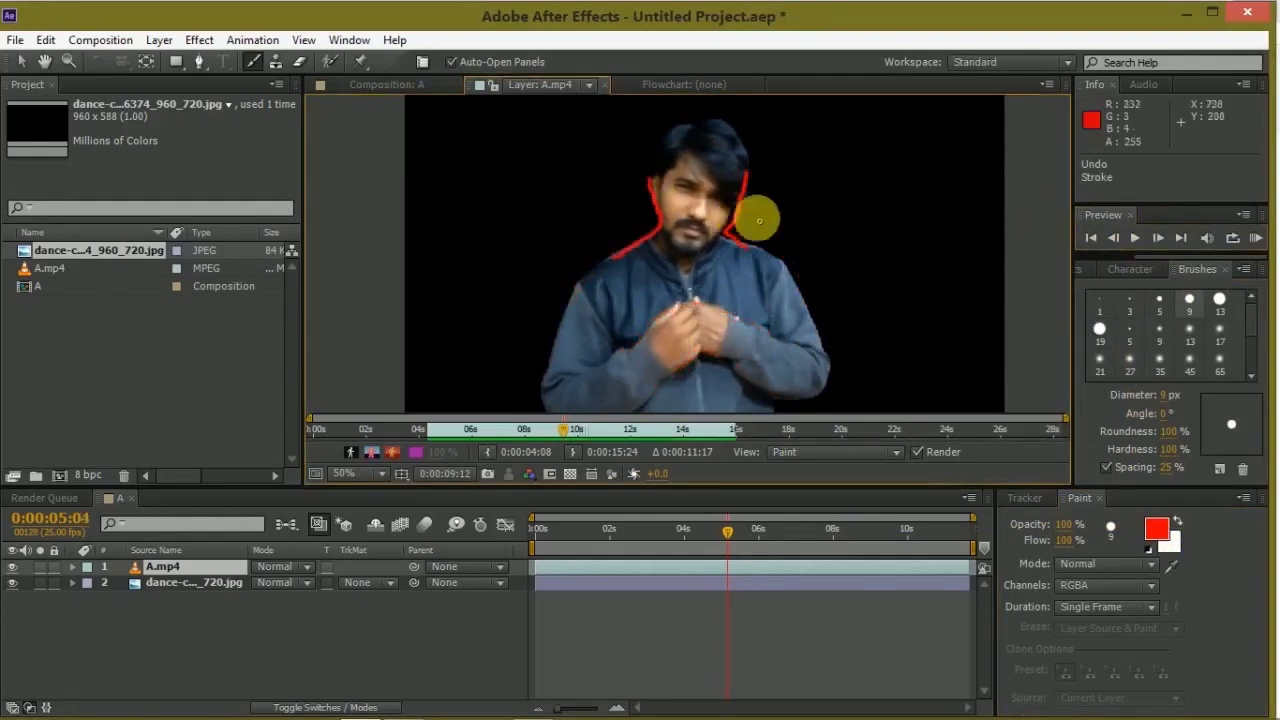
left_click_drag(672, 324, 657, 364)
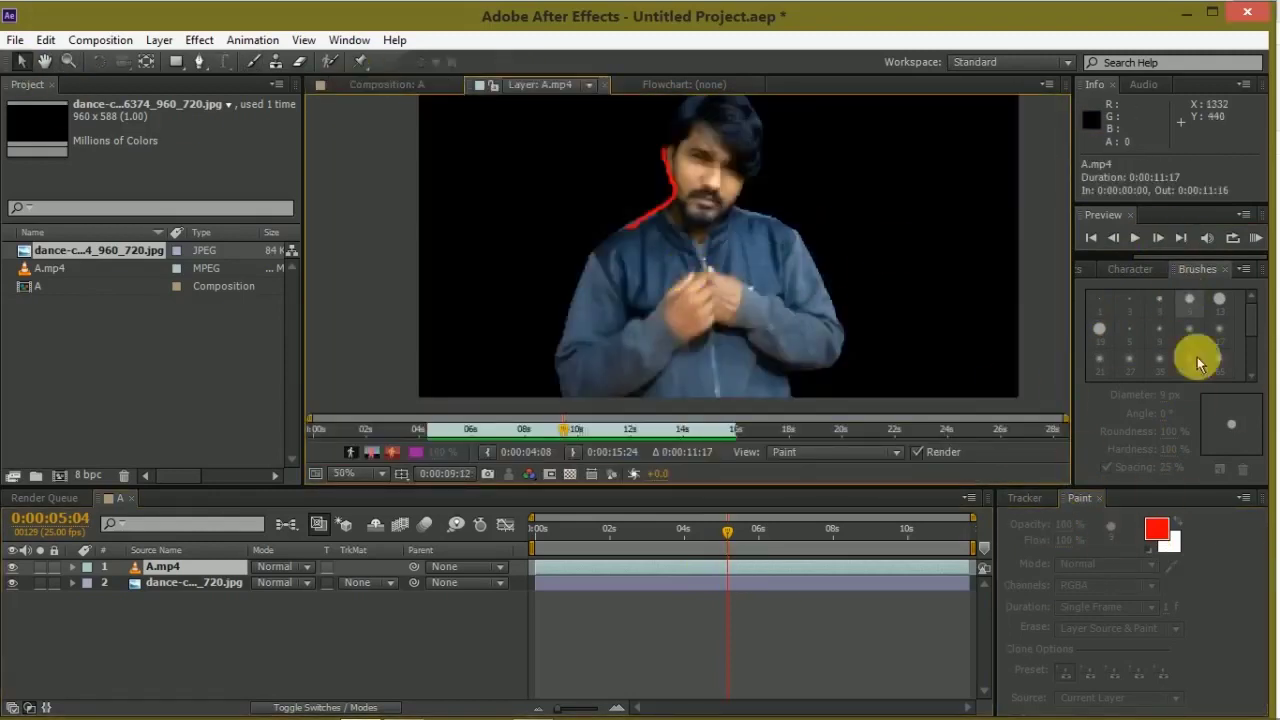
left_click(253, 61)
left_click_drag(672, 198, 817, 253)
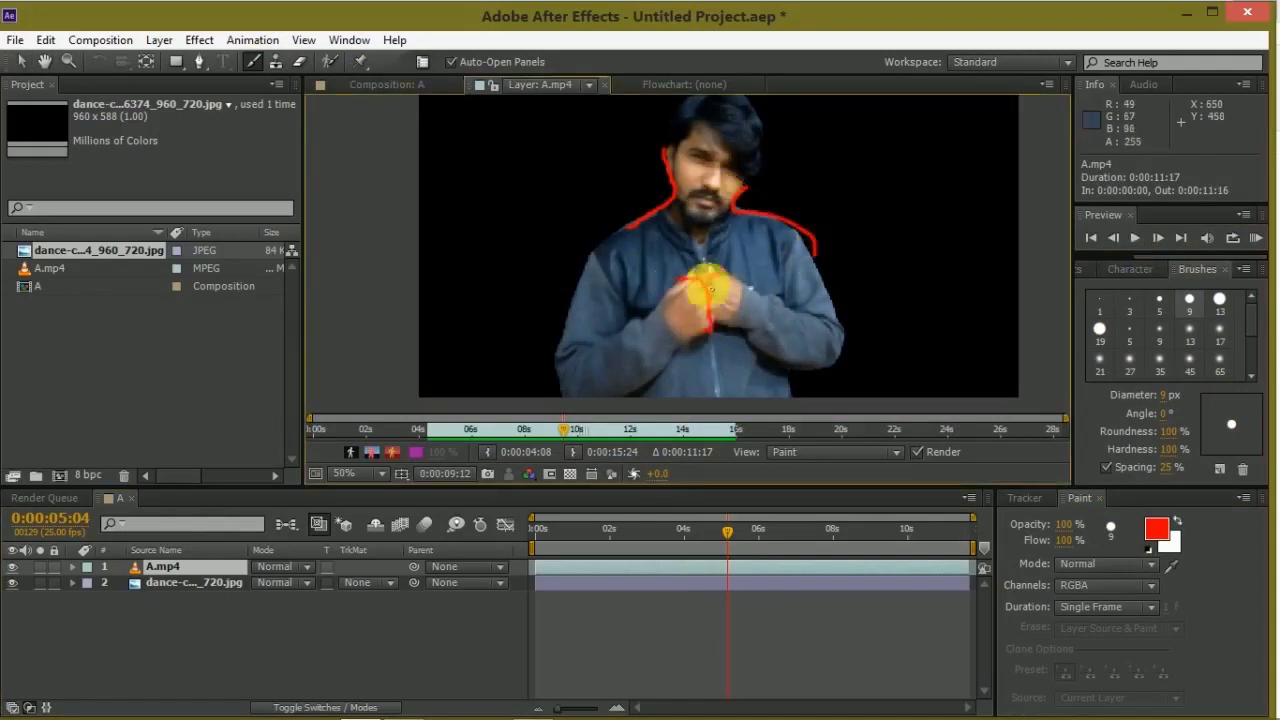
Advance three frames and paint red strokes along both sides of the jacket
key("Page_Down")
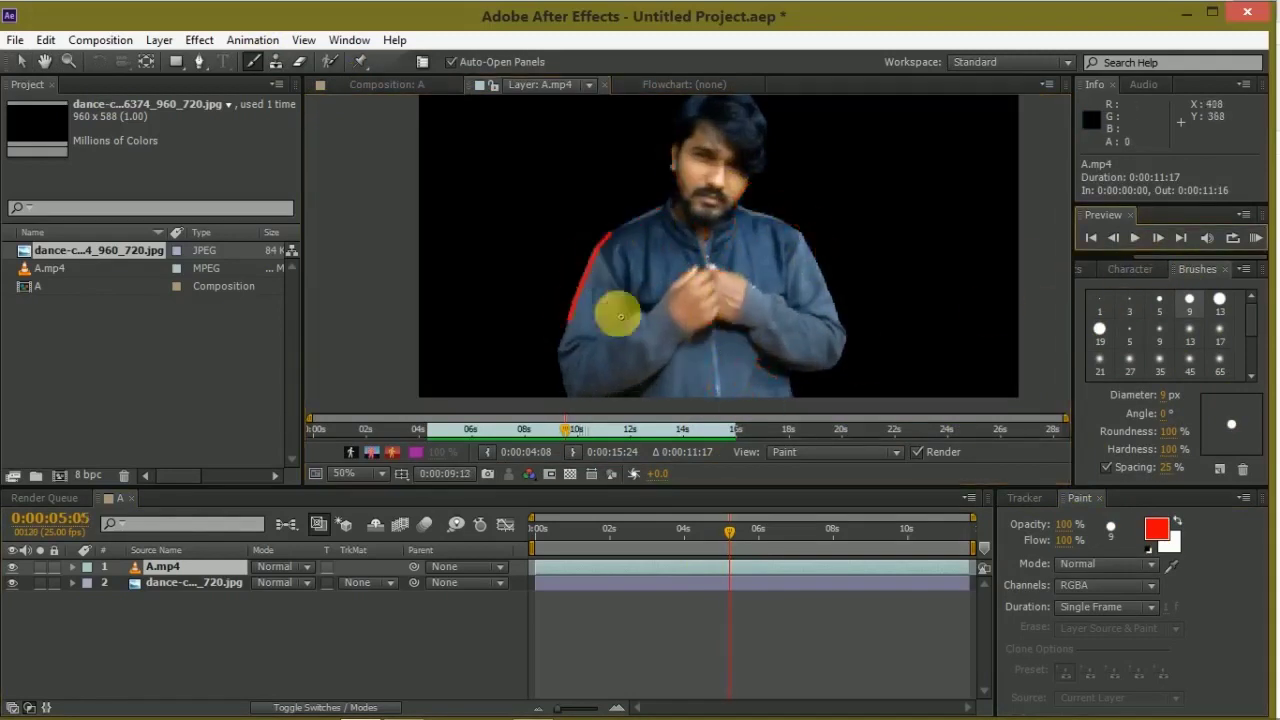
key("Page_Down")
key("Page_Down")
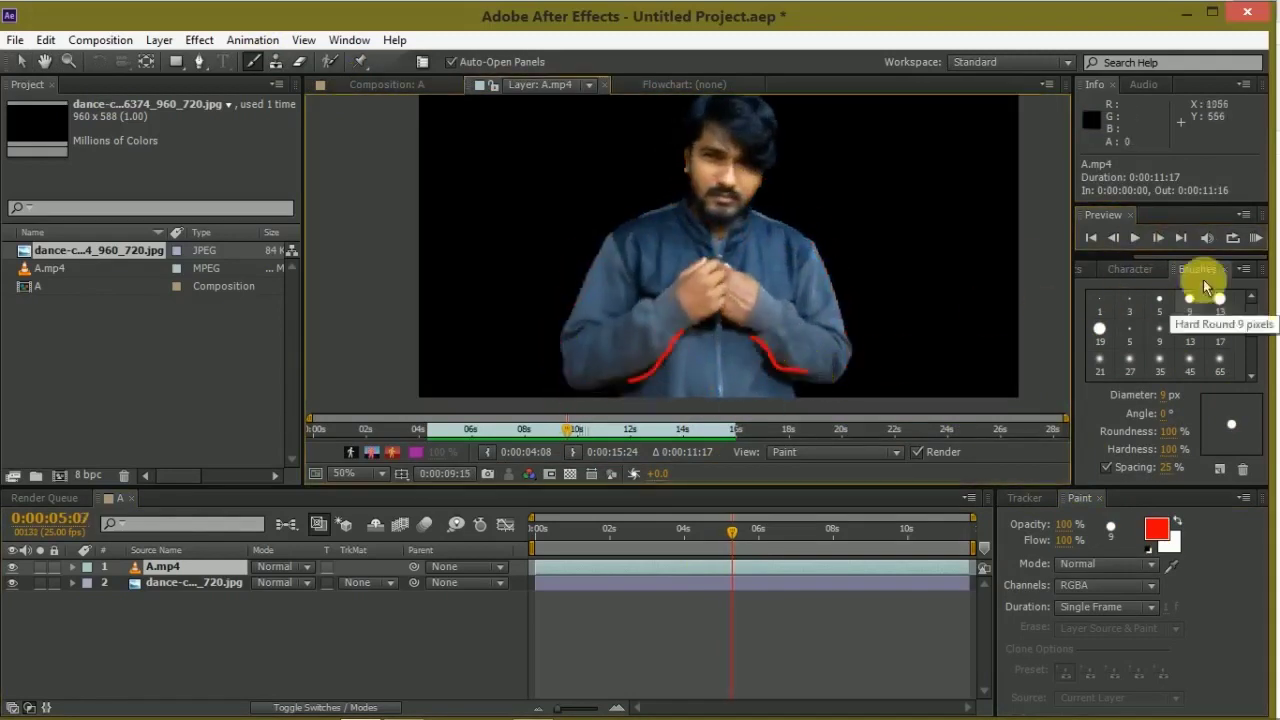
Switch to yellow and paint yellow lines along both sides of the face
key("Page_Down")
left_click_drag(616, 318, 686, 330)
left_click_drag(780, 372, 777, 294)
left_click(1158, 527)
left_click(1066, 449)
left_click(1220, 269)
left_click_drag(748, 210, 770, 200)
Switch back to red and paint a red stroke across the chest
key("Page_Down")
left_click_drag(697, 115, 708, 207)
left_click_drag(785, 130, 760, 210)
left_click(1158, 527)
left_click(1068, 503)
left_click(1217, 270)
mouse_move(647, 296)
left_mouse_down()
mouse_move(727, 272)
mouse_move(685, 178)
left_mouse_up()
key("Page_Down")
Finish the red face lines, then switch to green and paint two short chest strokes
left_click_drag(760, 252, 772, 178)
left_click(1157, 529)
left_click(991, 310)
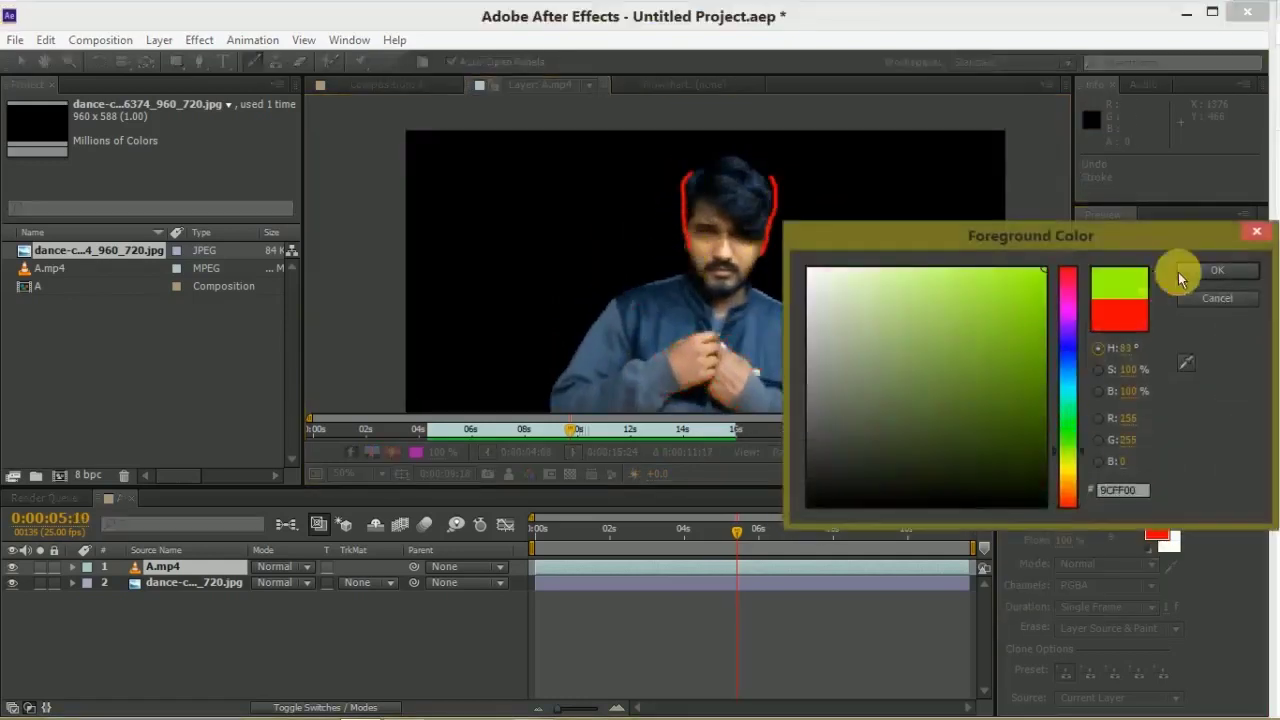
left_click(1228, 266)
left_click_drag(663, 322, 637, 349)
left_click_drag(814, 330, 740, 352)
On the next frames, paint a green chest stroke, a red head outline and a green chest curve
left_click(1157, 237)
mouse_move(634, 318)
left_mouse_down()
mouse_move(710, 308)
mouse_move(775, 205)
left_mouse_up()
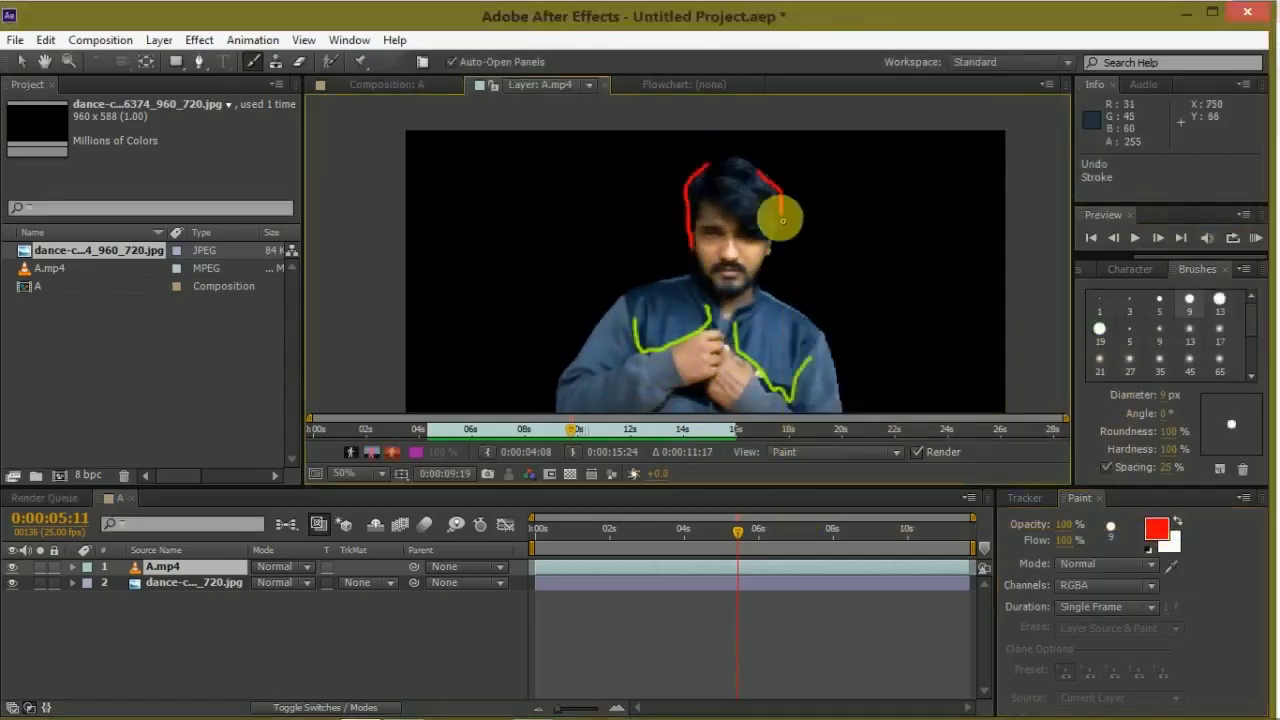
key("Page_Down")
left_click_drag(695, 204, 783, 212)
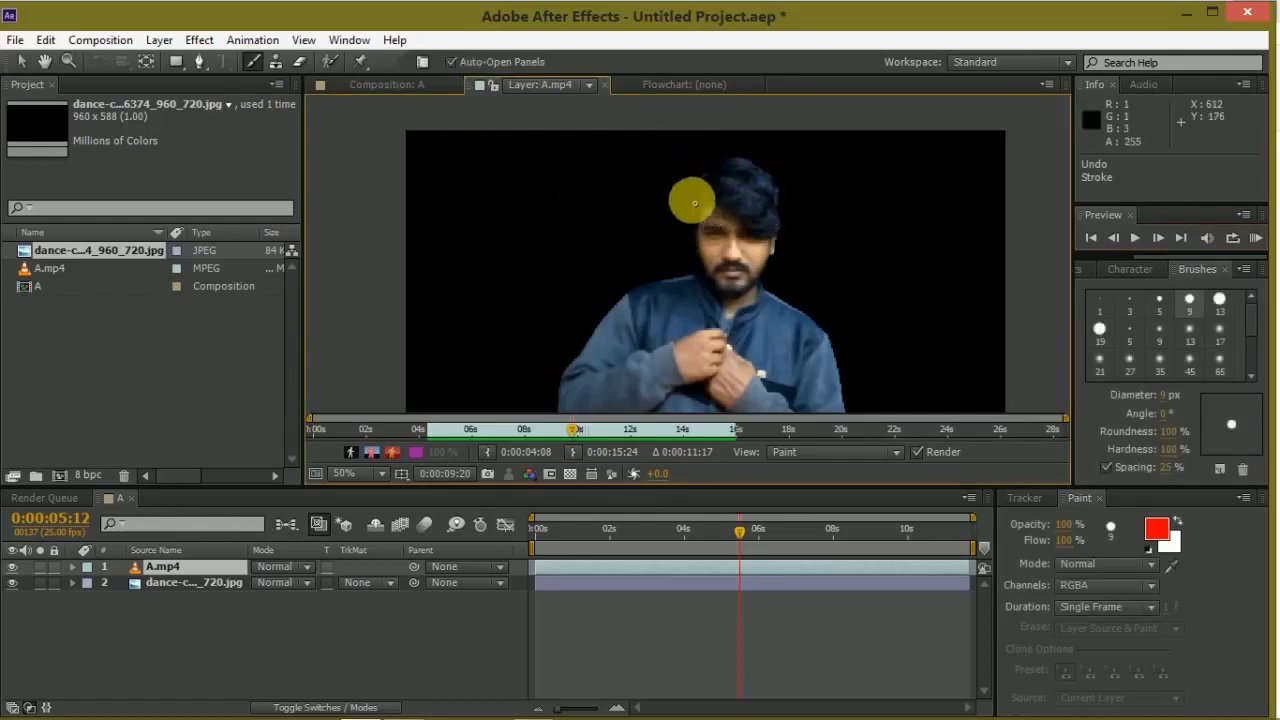
left_click(1157, 529)
left_click(1063, 342)
left_click(1228, 266)
left_click_drag(712, 322, 631, 340)
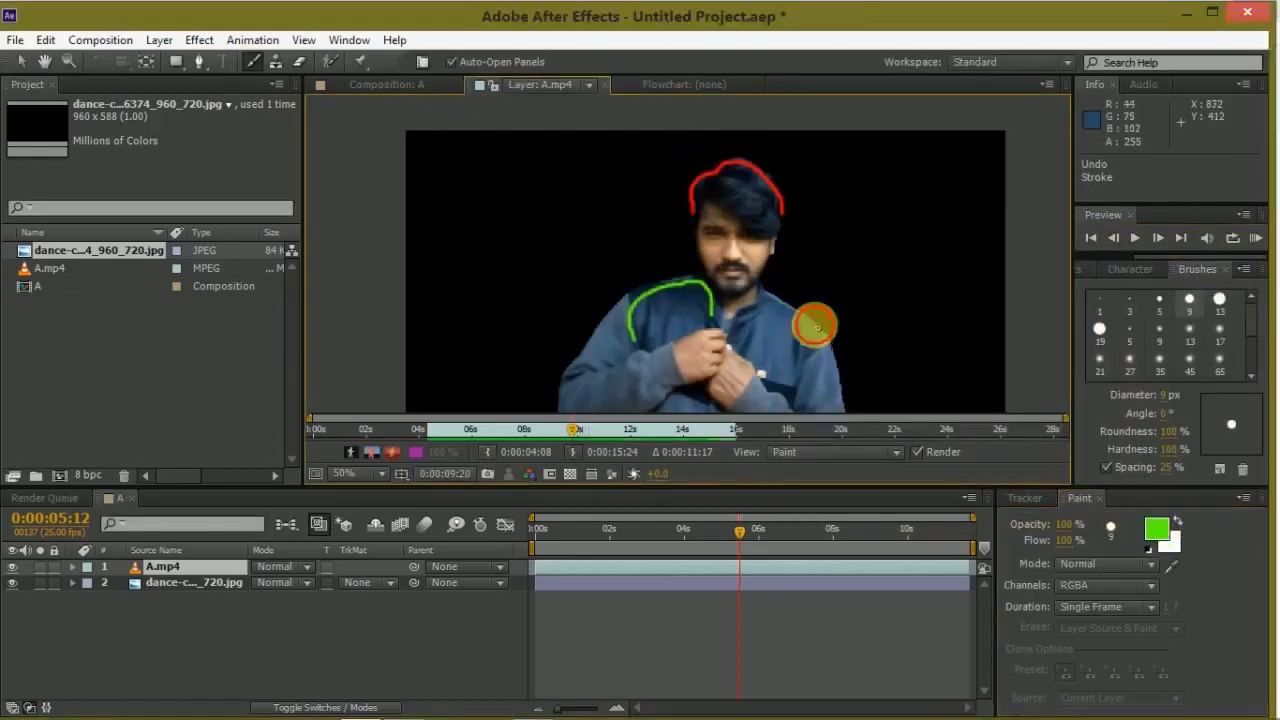
Switch to white and paint white strokes along the left arm and near the head
left_click(1157, 529)
left_click(808, 265)
left_click(1220, 269)
left_click_drag(600, 312, 567, 372)
left_click_drag(908, 288, 900, 320)
left_click_drag(752, 205, 766, 172)
Over the next two frames, paint a white hook, a right-arm line and a chest stroke
key("Page_Down")
left_click_drag(528, 331, 600, 357)
left_click_drag(824, 359, 821, 404)
scroll(803, 334, "down", 2)
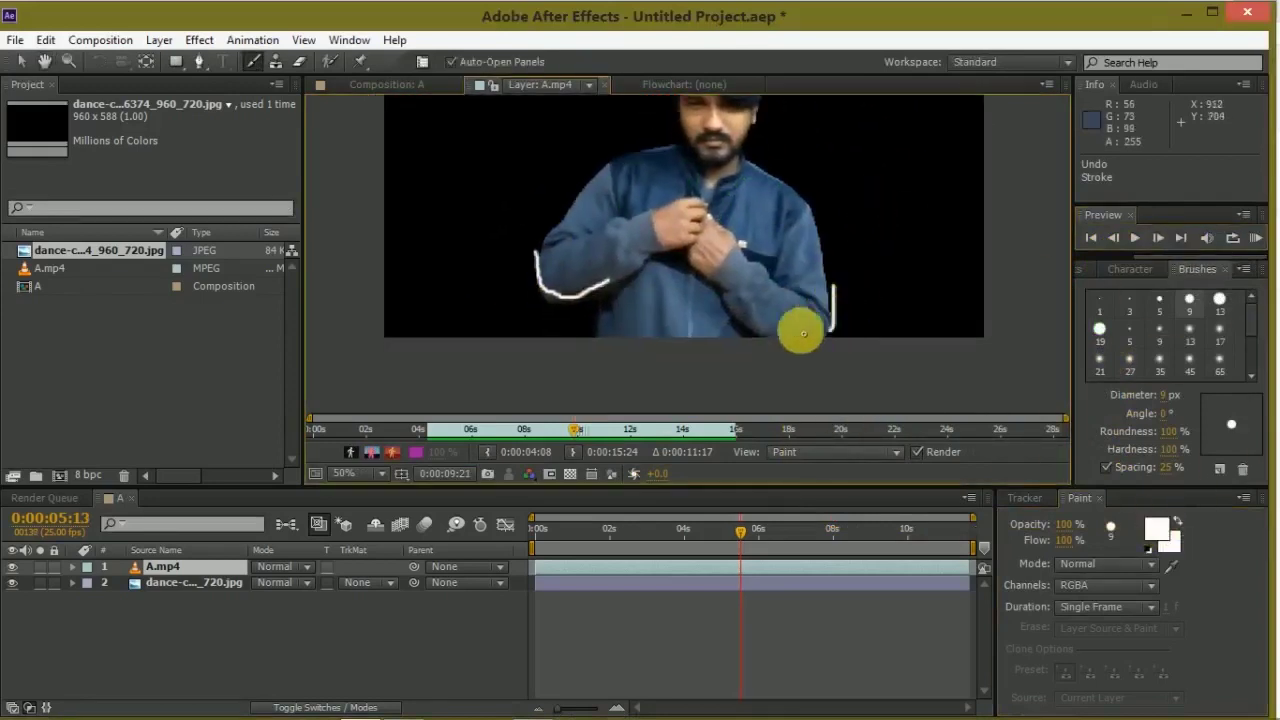
key("Page_Down")
left_click_drag(749, 311, 815, 245)
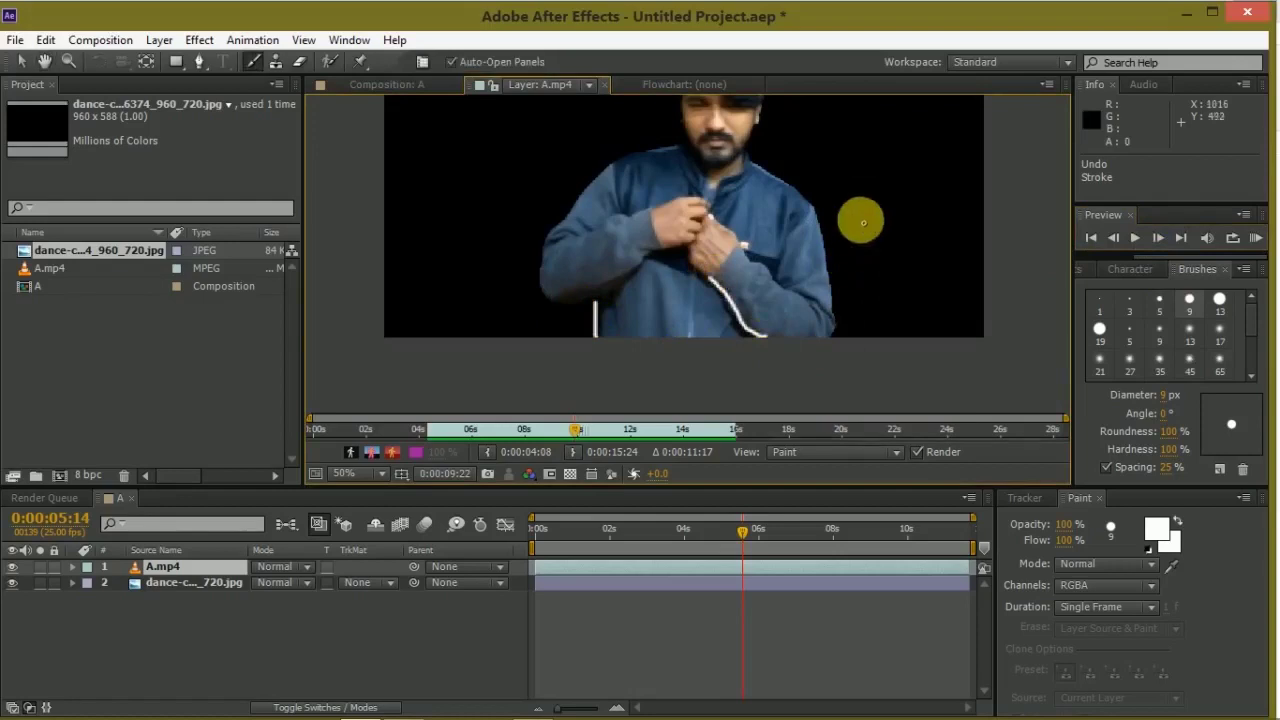
scroll(860, 217, "up", 2)
Set the paint colour to cyan and paint a short cyan stroke on the arm
left_click(1157, 529)
key("Return")
left_click(1157, 529)
left_click(1068, 380)
left_click(1217, 270)
left_click_drag(545, 348, 672, 276)
On the next frame, paint cyan strokes across the left arm, chest and shoulders
scroll(715, 240, "down", 3)
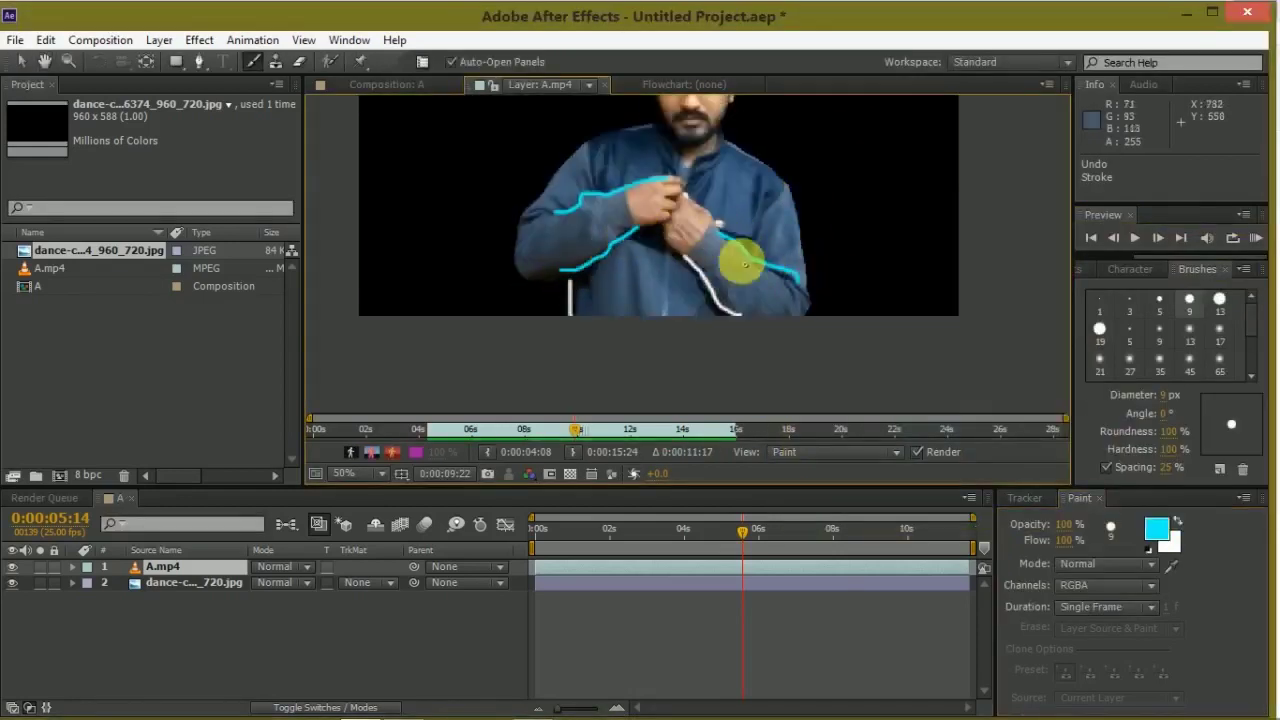
key("Page_Down")
left_click_drag(586, 190, 635, 230)
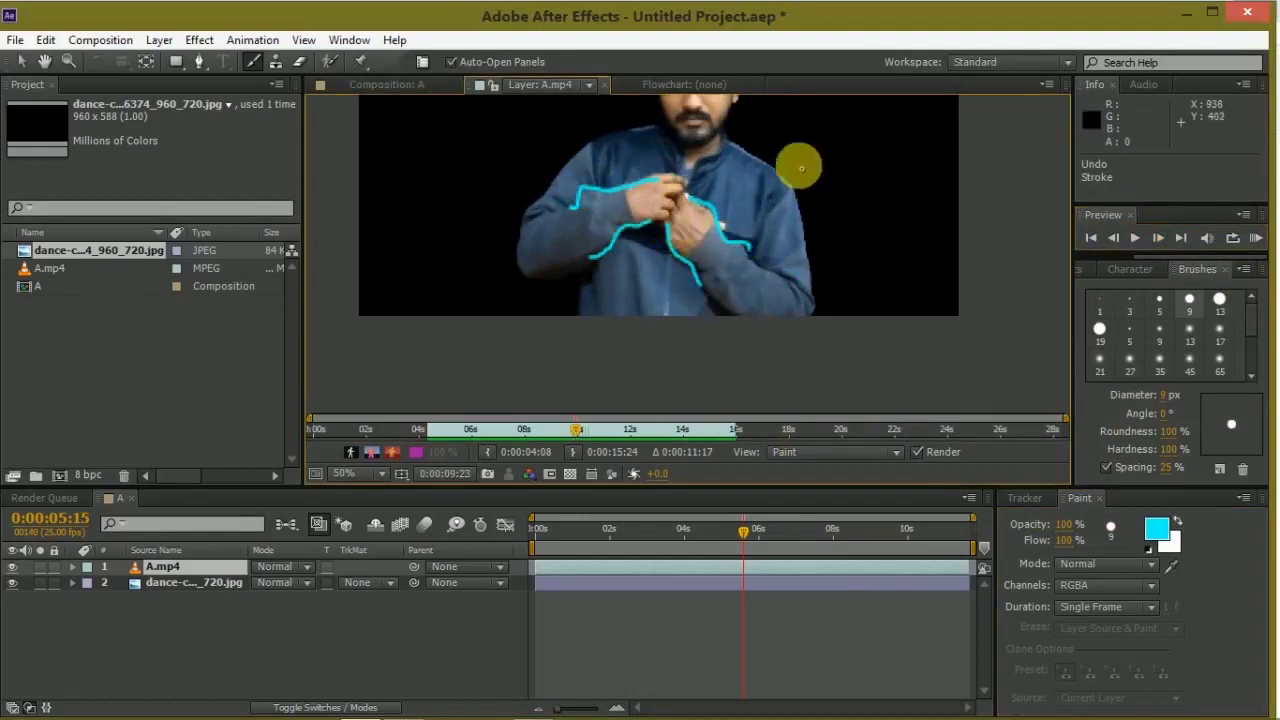
scroll(801, 168, "up", 2)
left_click_drag(557, 218, 789, 229)
Set the paint colour to green 00FF00 and paint green strokes on the left arm and next frame
left_click(1157, 529)
type("00FF00")
key("Return")
mouse_move(543, 257)
left_mouse_down()
mouse_move(540, 325)
mouse_move(592, 308)
left_mouse_up()
left_click(1157, 237)
left_click_drag(700, 335, 735, 365)
Switch to cyan and paint cyan strokes across the chest and right shoulder
left_click(1157, 529)
left_click(1066, 372)
key("Return")
left_click_drag(586, 243, 713, 283)
left_click_drag(714, 224, 770, 204)
left_click_drag(680, 205, 696, 211)
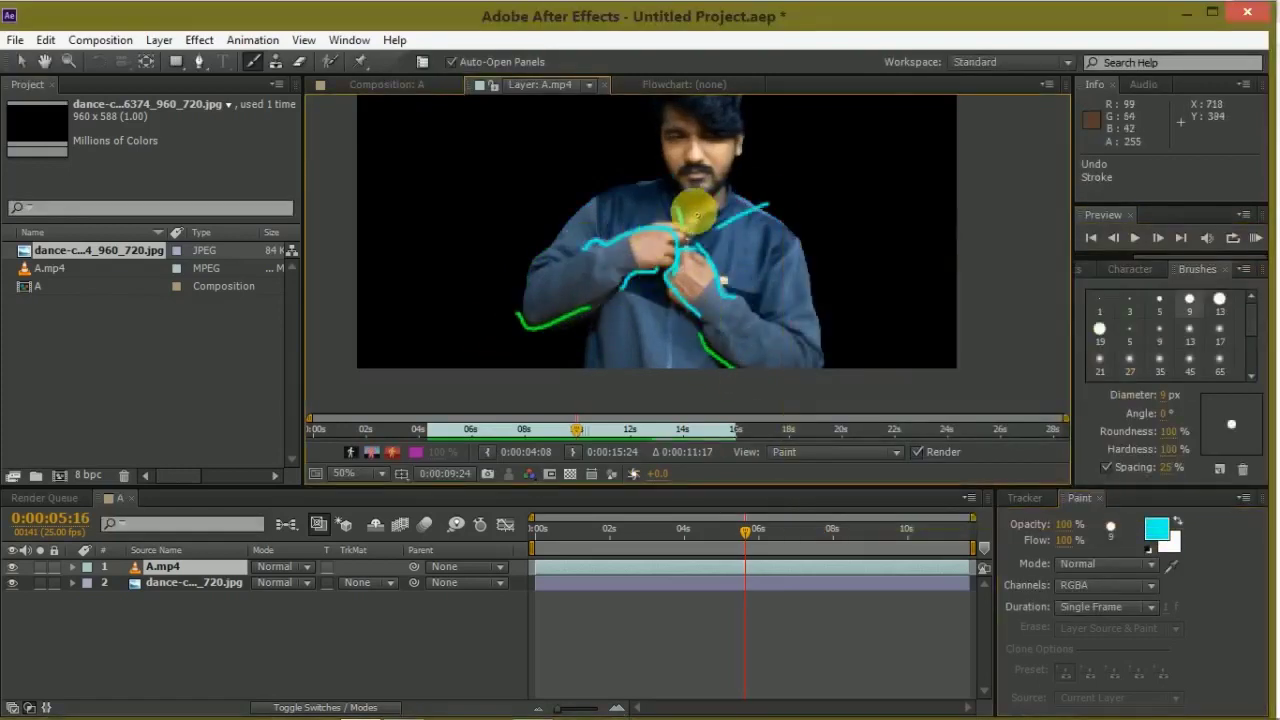
Paint a white stroke along the right arm, then play back the painted frames
left_click(1157, 529)
left_click(1214, 266)
left_click_drag(585, 205, 540, 260)
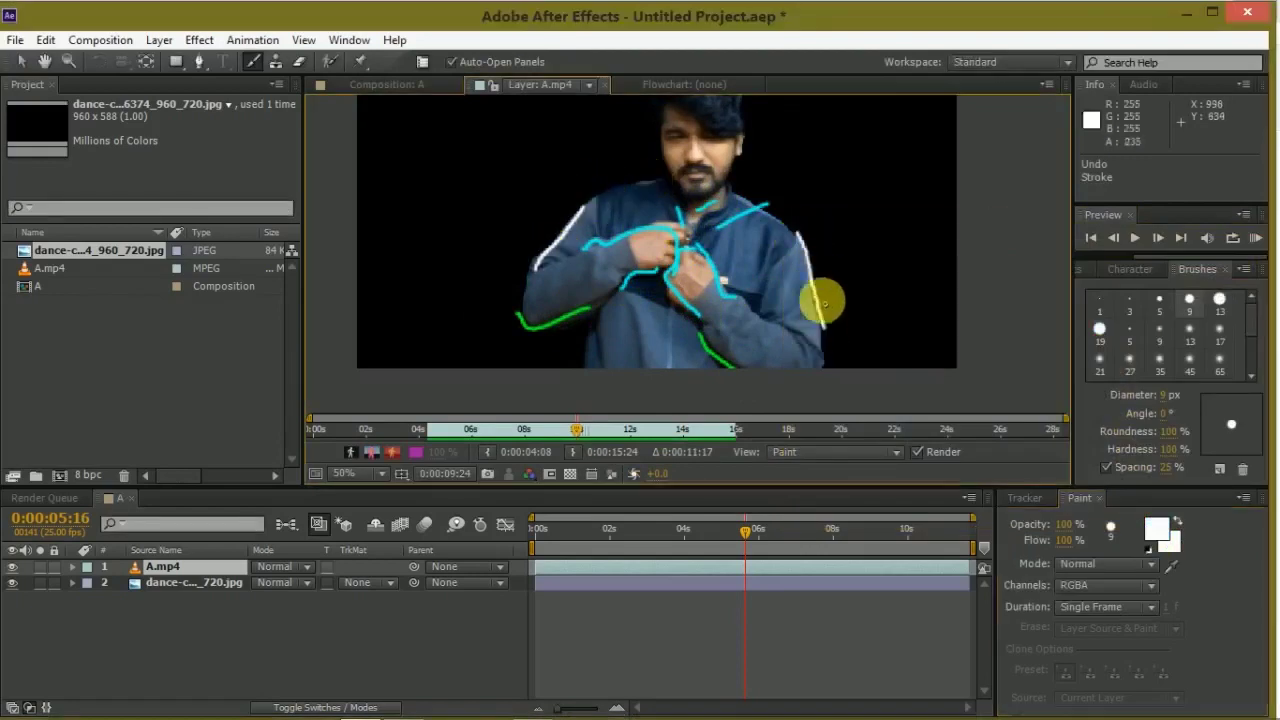
left_click(1135, 237)
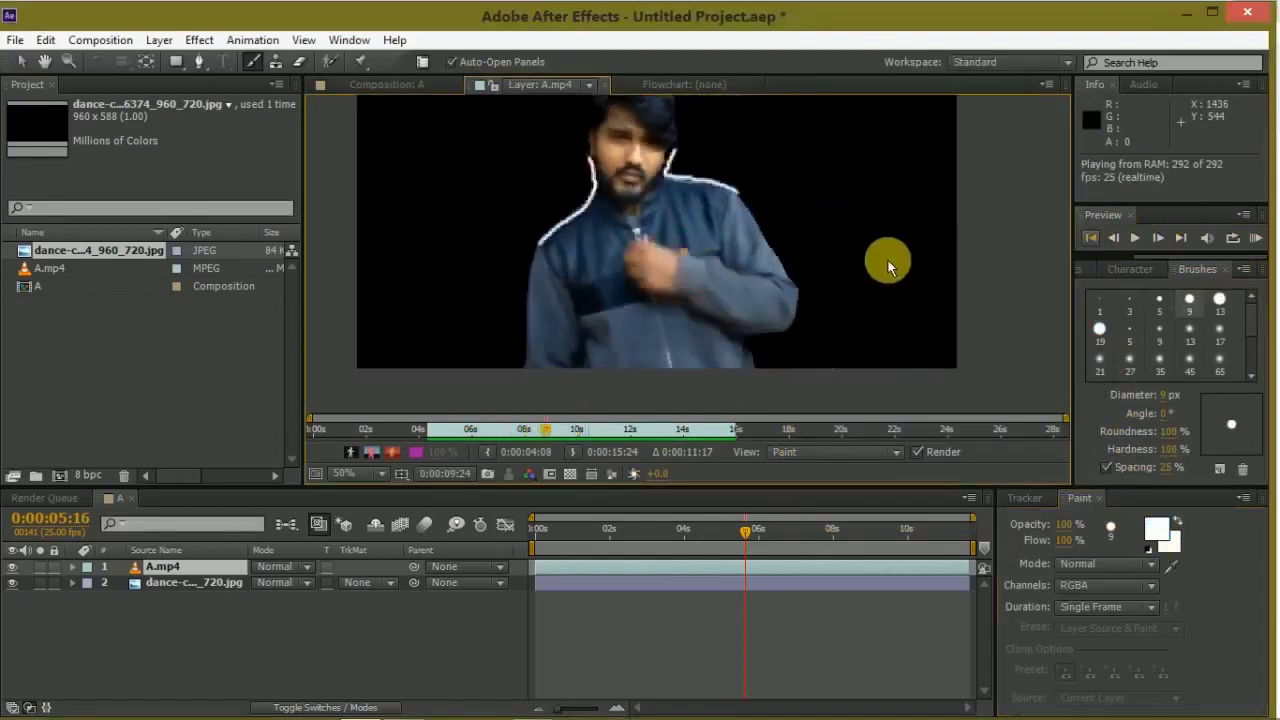
Stop the preview and paint white strokes beside the face, along the left arm and on the right shoulder
left_click(774, 531)
left_click(1158, 237)
left_click(1157, 529)
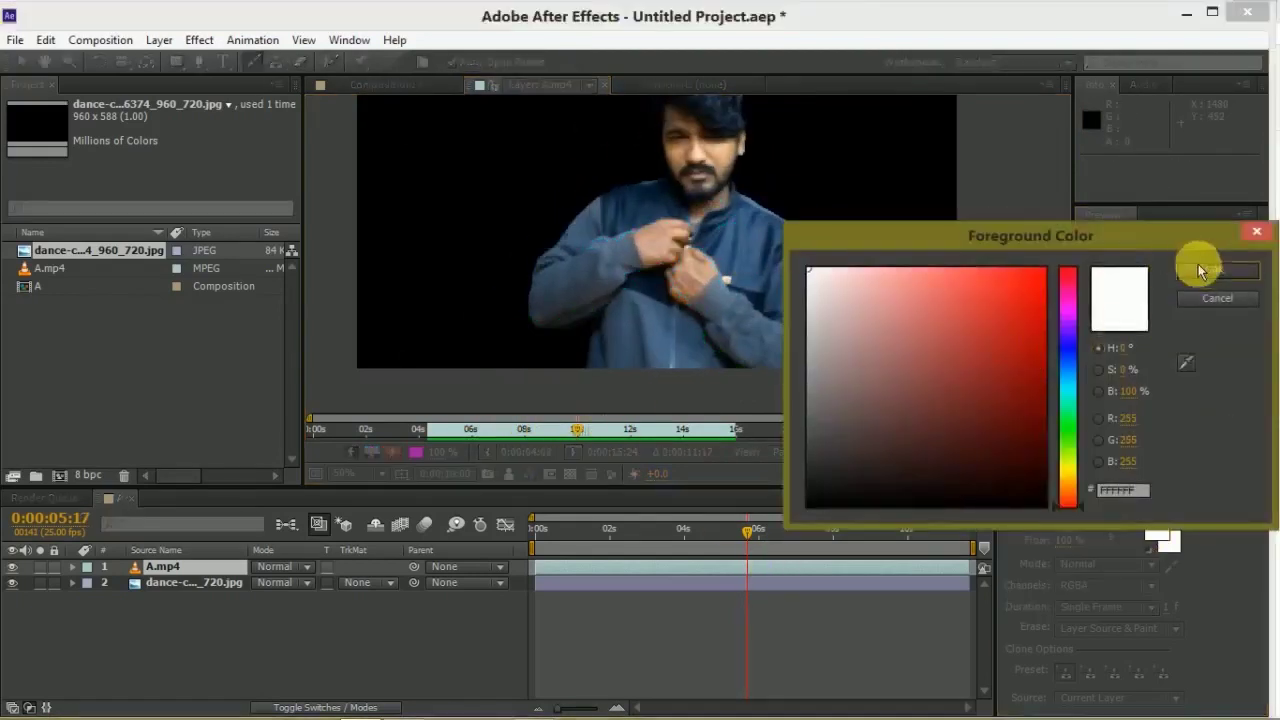
left_click(1217, 270)
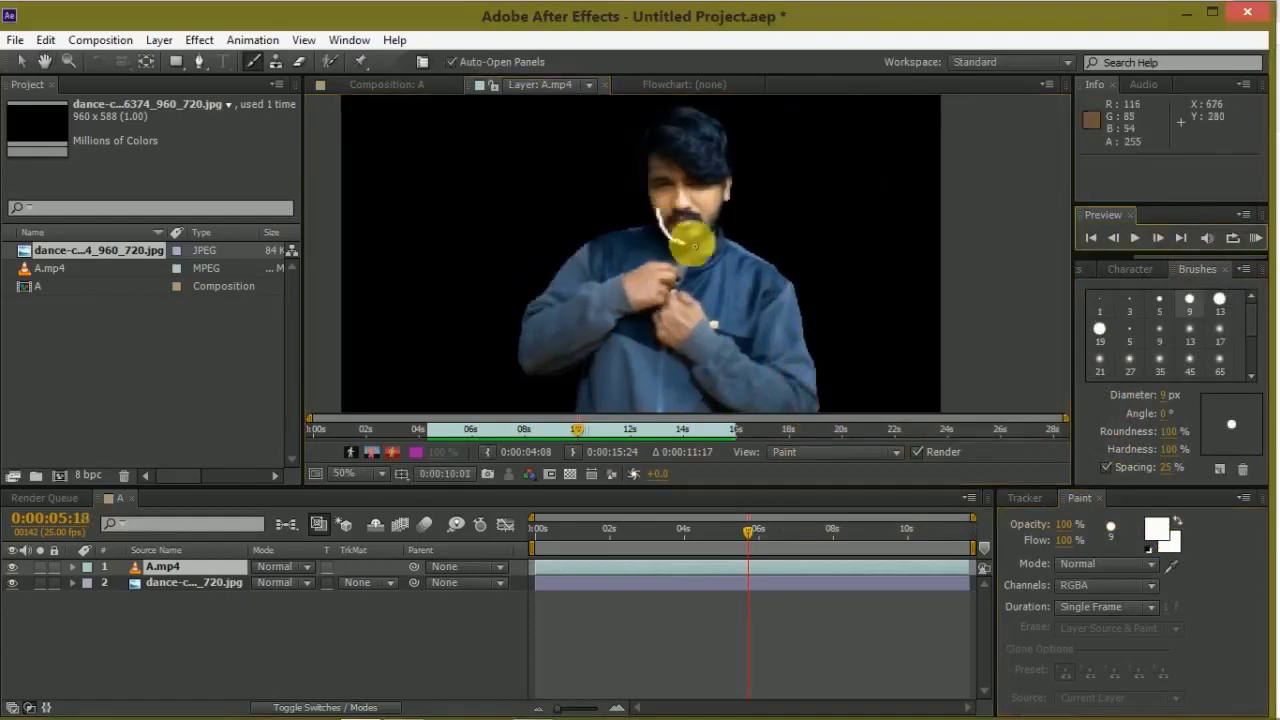
left_click(1158, 237)
left_click_drag(706, 246, 722, 200)
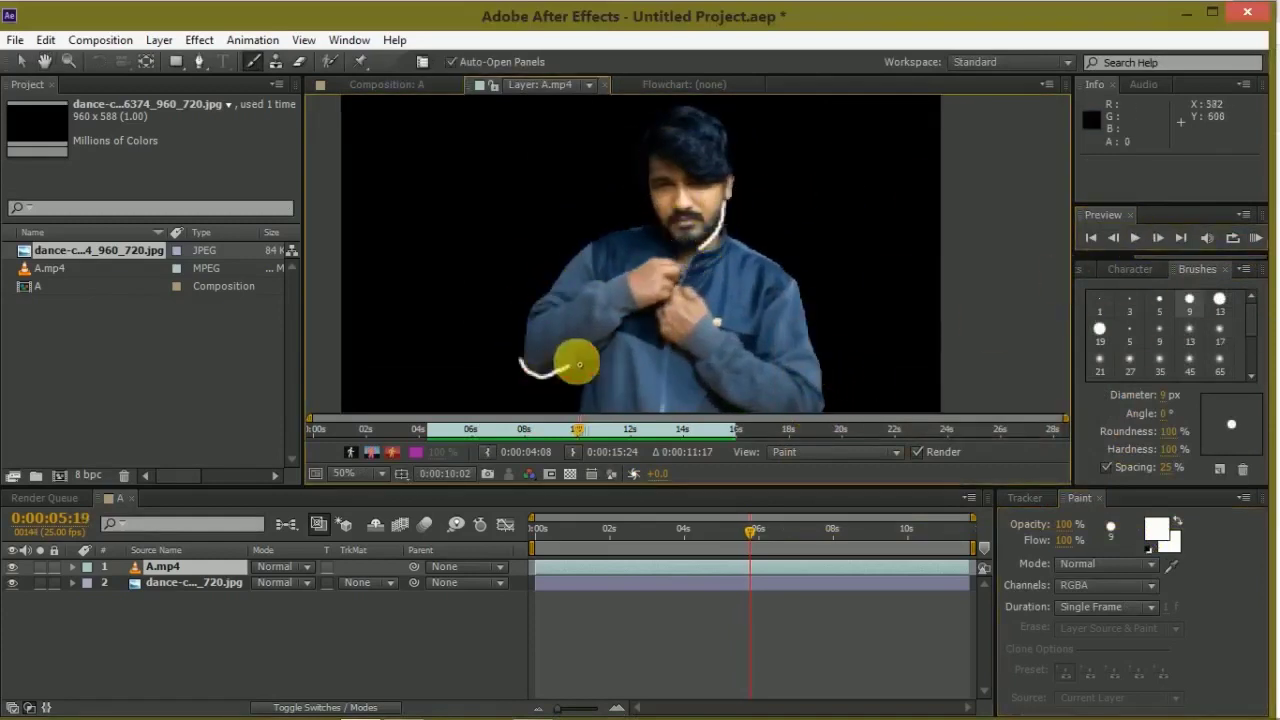
key("Page_Down")
left_click_drag(609, 348, 593, 402)
left_click_drag(763, 240, 787, 262)
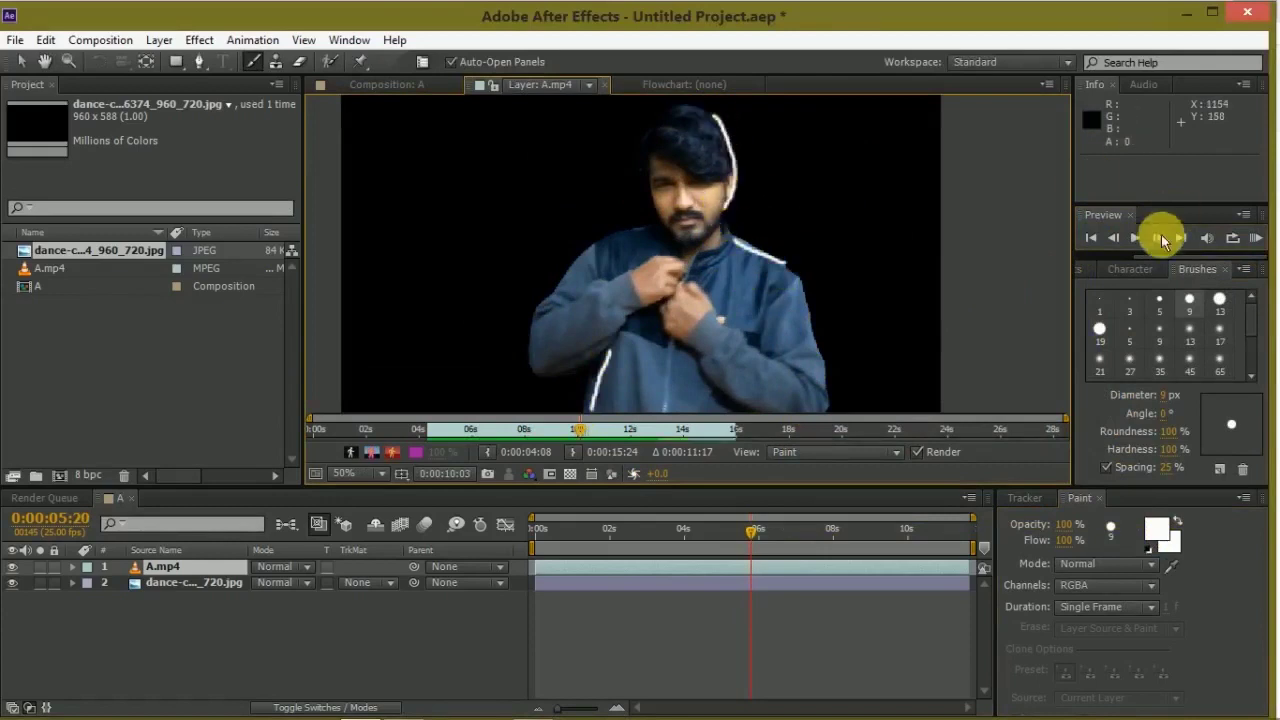
On the next frames, switch the paint colour to red and stroke the left chest and collar
left_click(1158, 237)
scroll(760, 195, "right", 1)
scroll(680, 260, "down", 2)
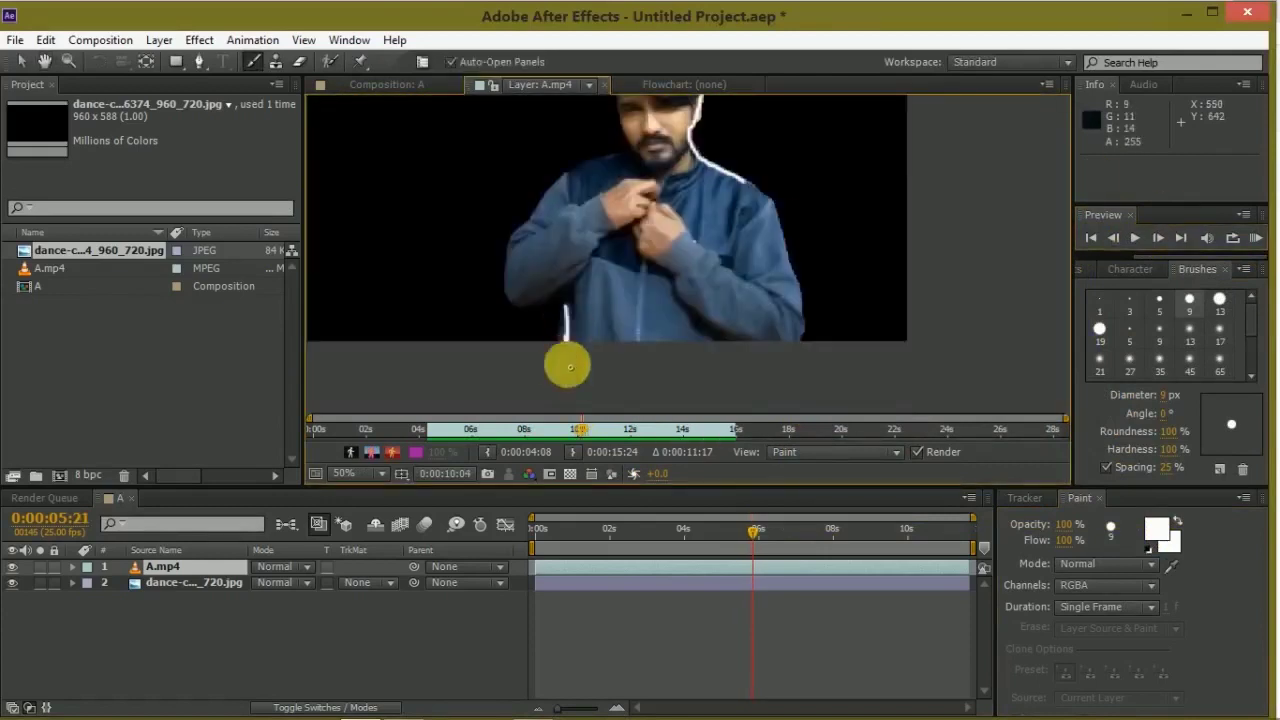
scroll(569, 366, "up", 2)
left_click(1154, 525)
left_click_drag(568, 266, 568, 236)
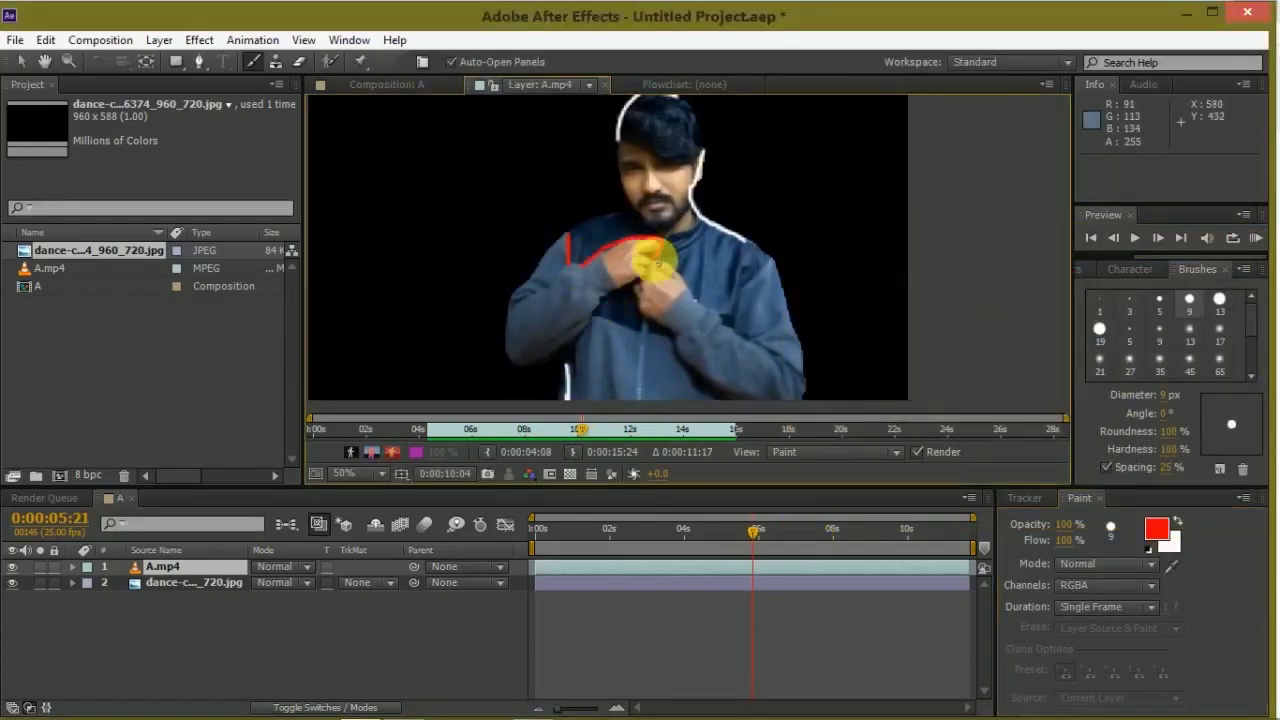
key("Page_Down")
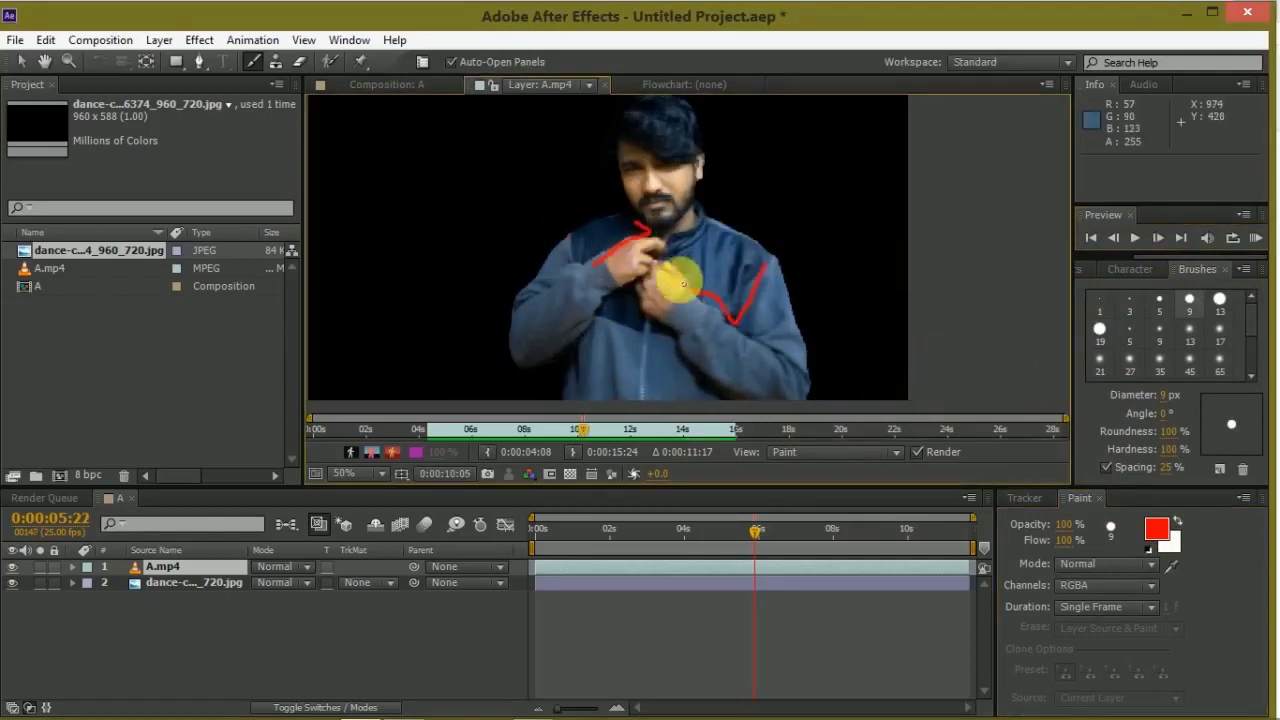
key("Page_Down")
mouse_move(582, 238)
left_mouse_down()
mouse_move(646, 232)
mouse_move(748, 321)
left_mouse_up()
Over the following frames, paint red strokes on the body, beside the head, left arm and right edge
key("Page_Down")
left_click(1169, 541)
key("Escape")
key("Page_Down")
left_click_drag(587, 338, 585, 382)
left_click_drag(706, 218, 700, 110)
mouse_move(617, 155)
left_mouse_down()
mouse_move(626, 203)
mouse_move(612, 222)
left_mouse_up()
left_click(1156, 530)
key("Escape")
key("Page_Down")
mouse_move(531, 310)
left_mouse_down()
mouse_move(570, 345)
mouse_move(587, 395)
left_mouse_up()
left_click_drag(835, 400, 820, 360)
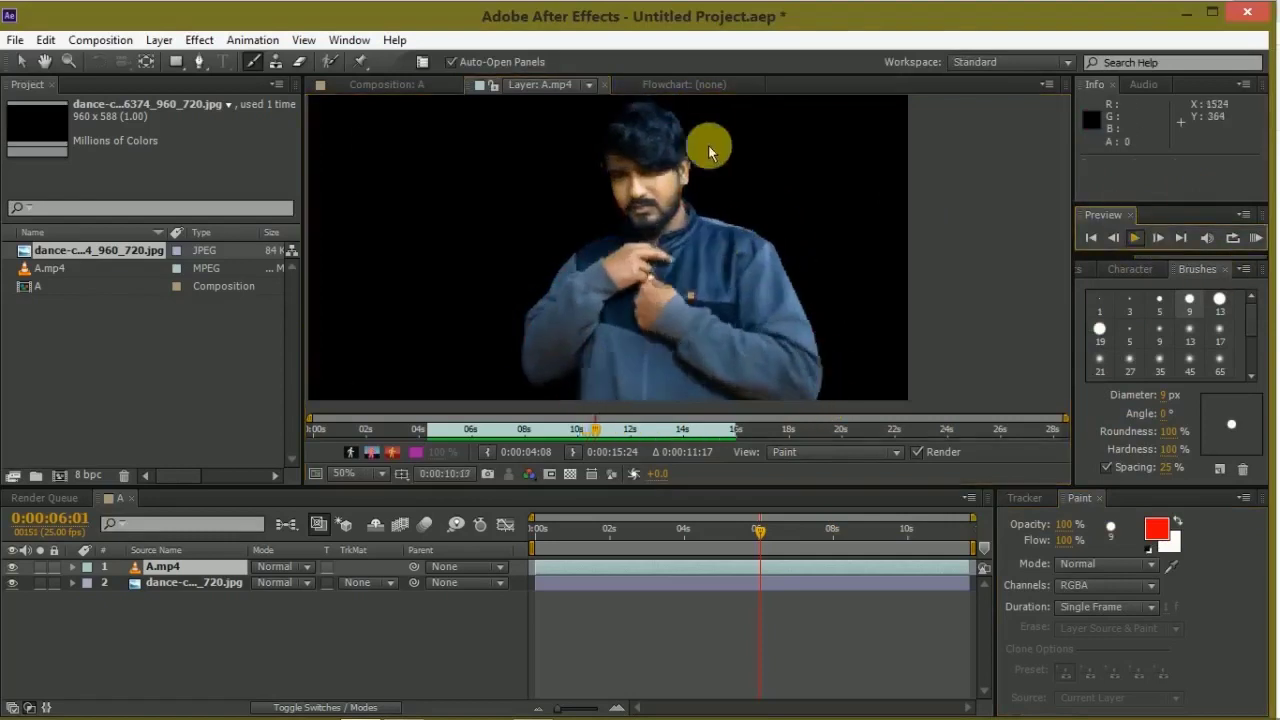
On the next frame, paint a red outline along the right shoulder
left_click(1157, 237)
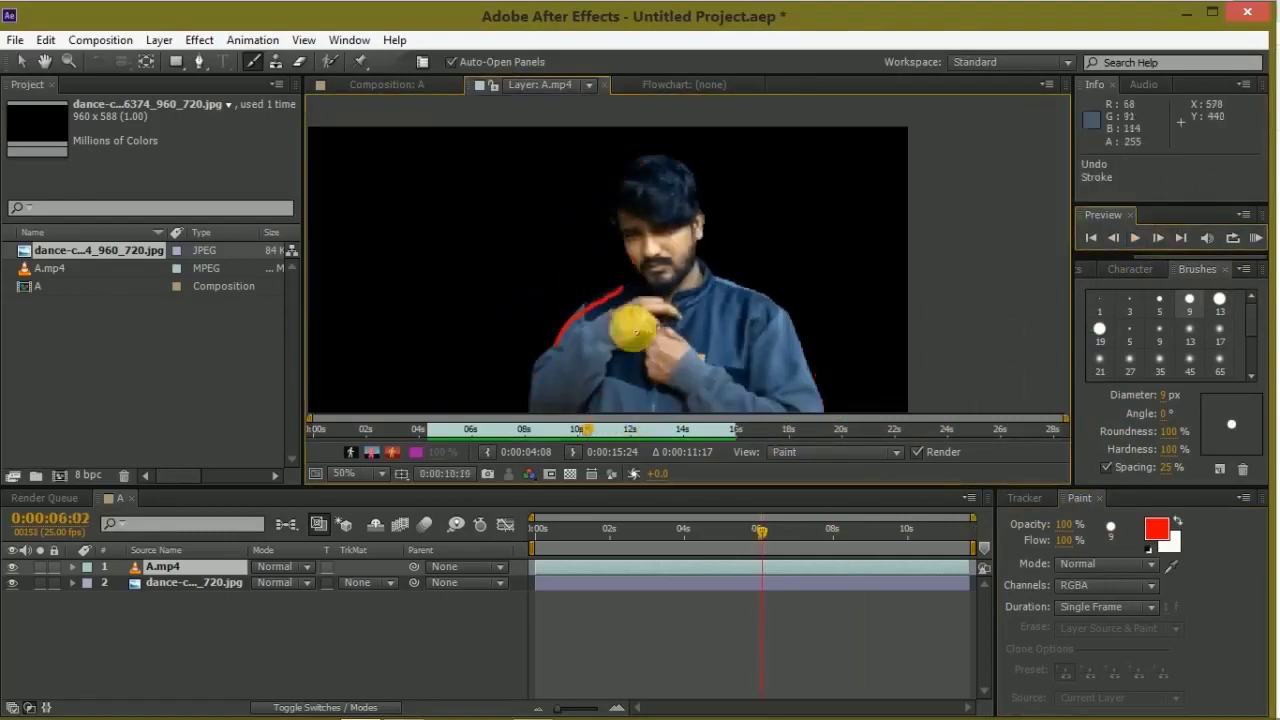
left_click_drag(690, 272, 685, 190)
scroll(650, 250, "up", 3)
left_click_drag(798, 300, 711, 215)
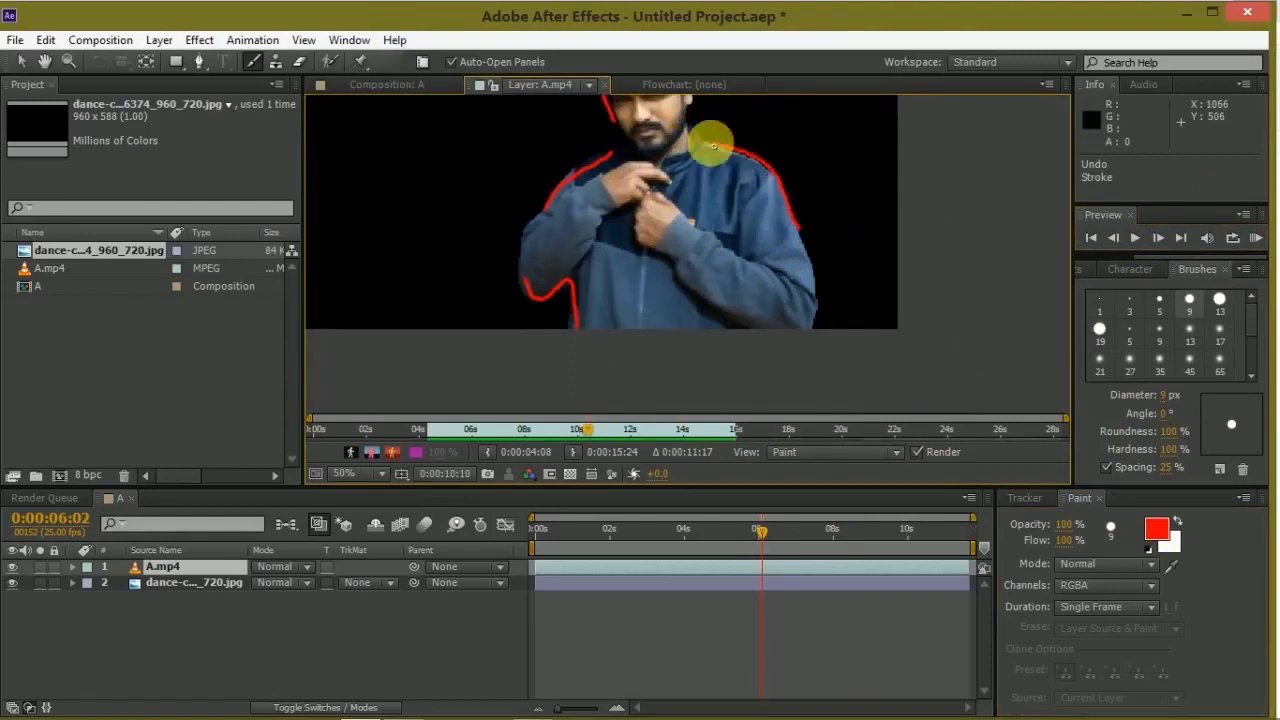
Switch the paint colour to green and add three accent strokes left of the dancer and above the shoulder
left_click(1157, 530)
left_click(1066, 440)
left_click(1223, 251)
left_click_drag(425, 213, 450, 265)
left_click_drag(367, 255, 430, 290)
left_click_drag(690, 143, 665, 195)
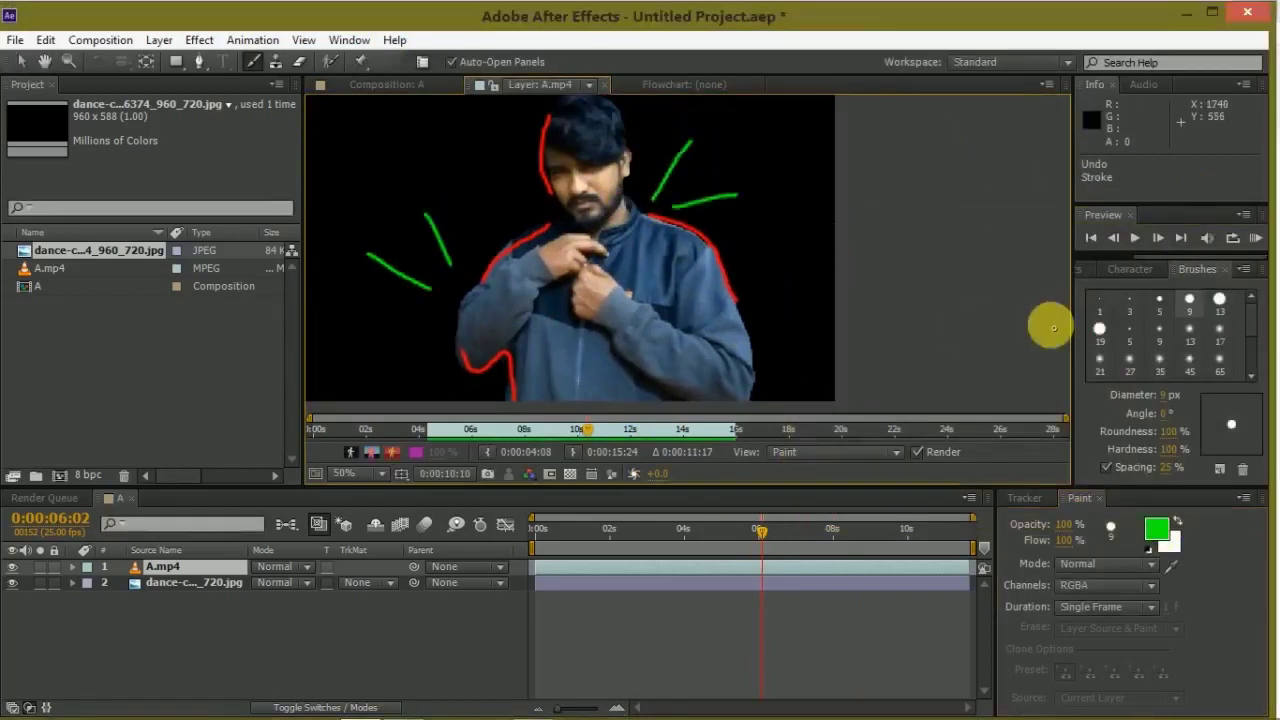
left_click(1157, 237)
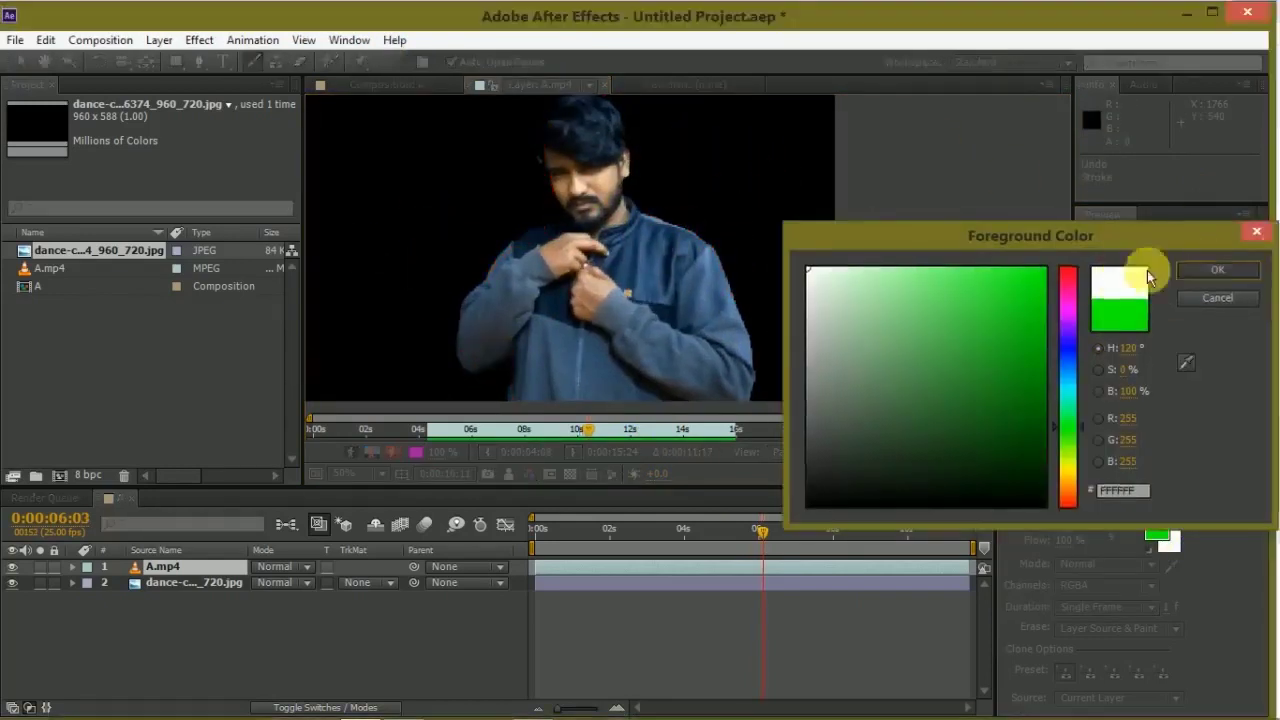
Keep white and outline the jacket, right sleeve edge and shoulder in white strokes
left_click(1217, 270)
left_click_drag(580, 328, 580, 400)
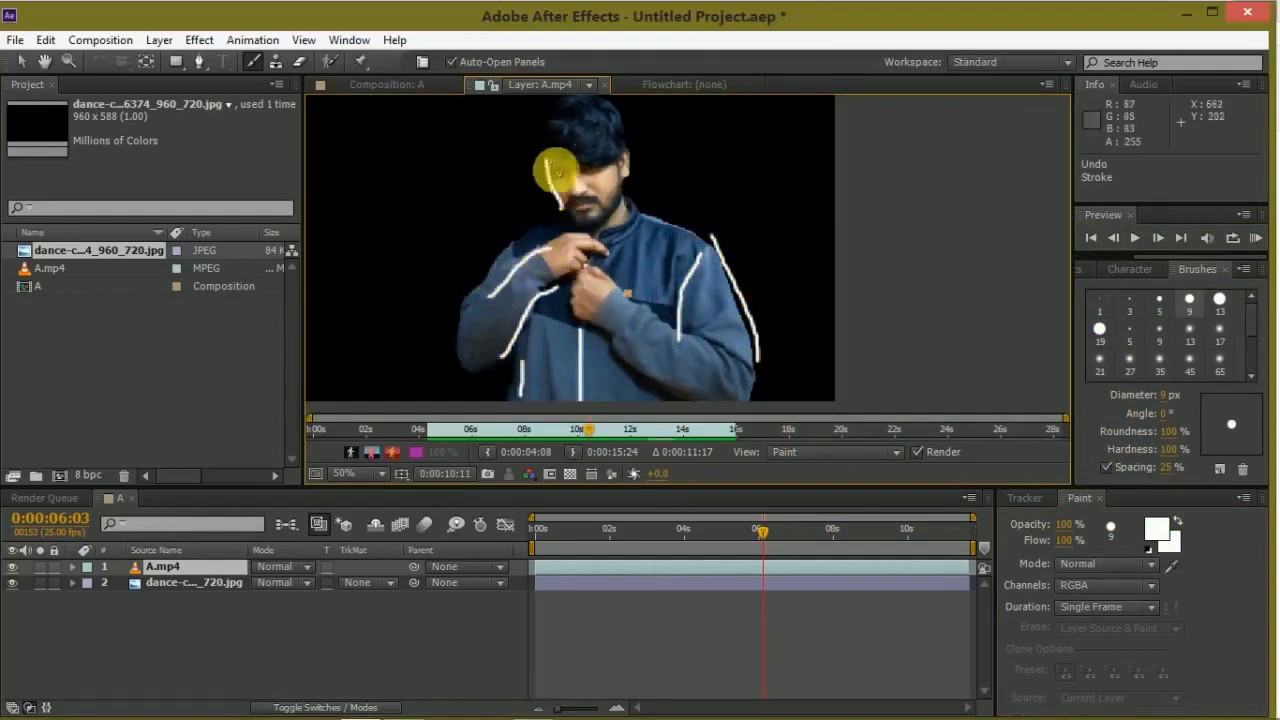
left_click(1157, 237)
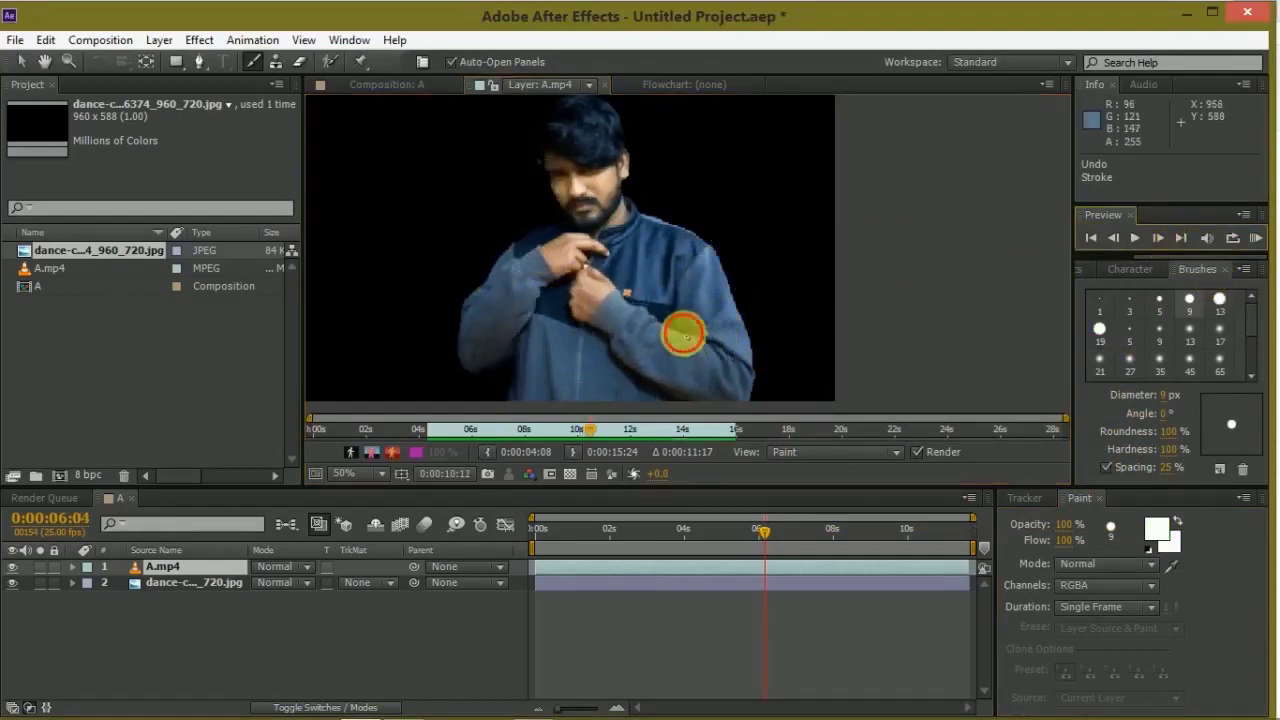
left_click_drag(684, 333, 755, 360)
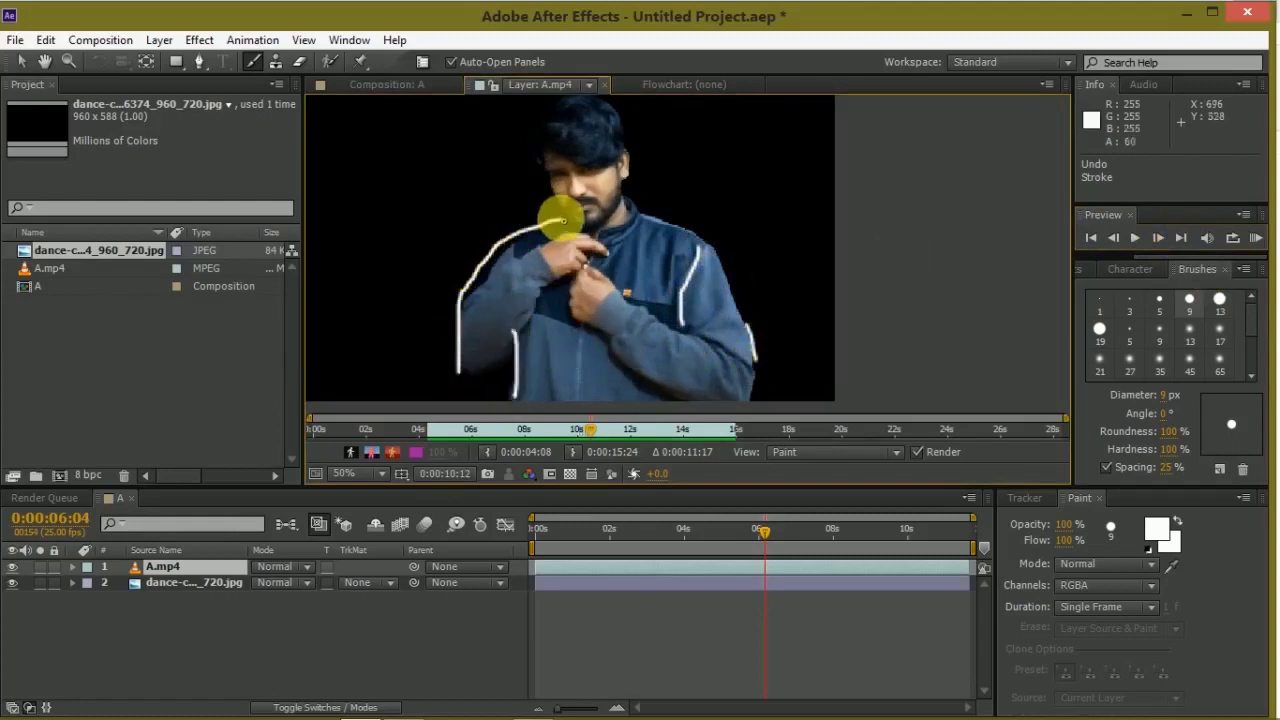
left_click_drag(563, 221, 661, 237)
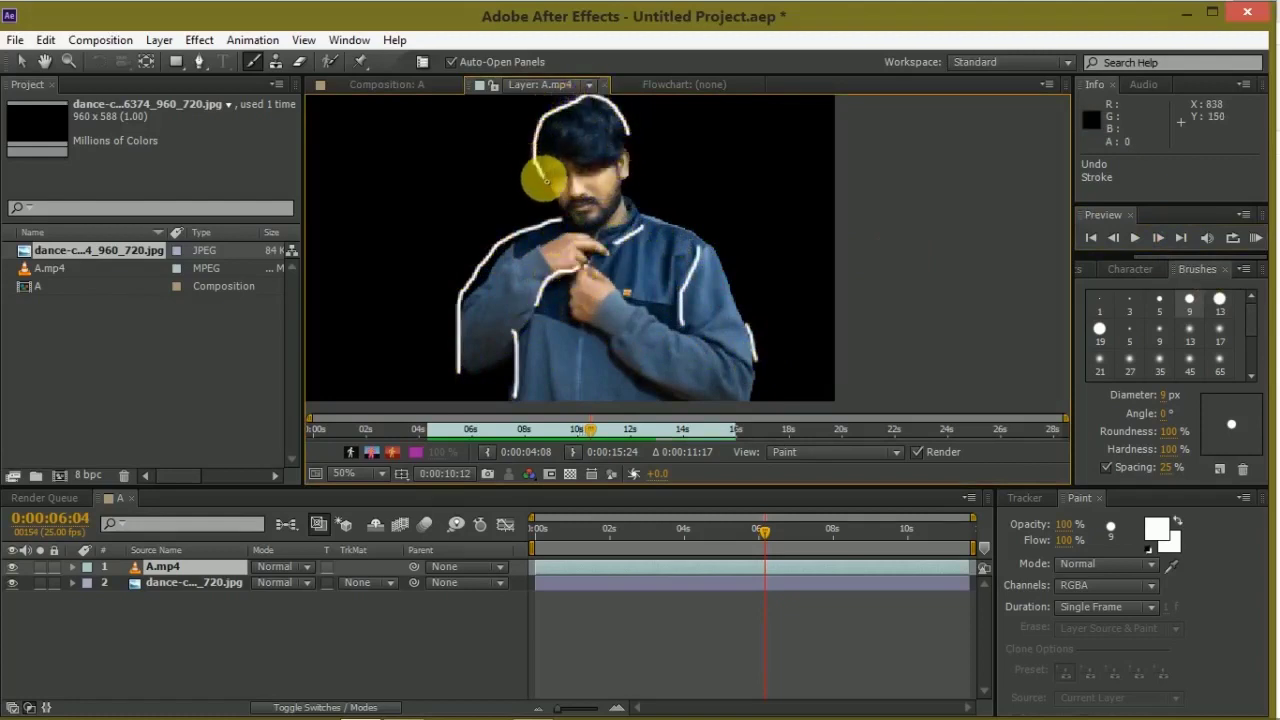
Change the paint colour to blue and add accent strokes near the left shoulder and right side
left_click(1152, 531)
left_click(1055, 294)
mouse_move(1057, 423)
left_mouse_down()
mouse_move(1072, 378)
mouse_move(1066, 320)
mouse_move(1066, 358)
left_mouse_up()
left_click(1217, 270)
left_click_drag(521, 201, 507, 179)
left_click_drag(488, 206, 506, 216)
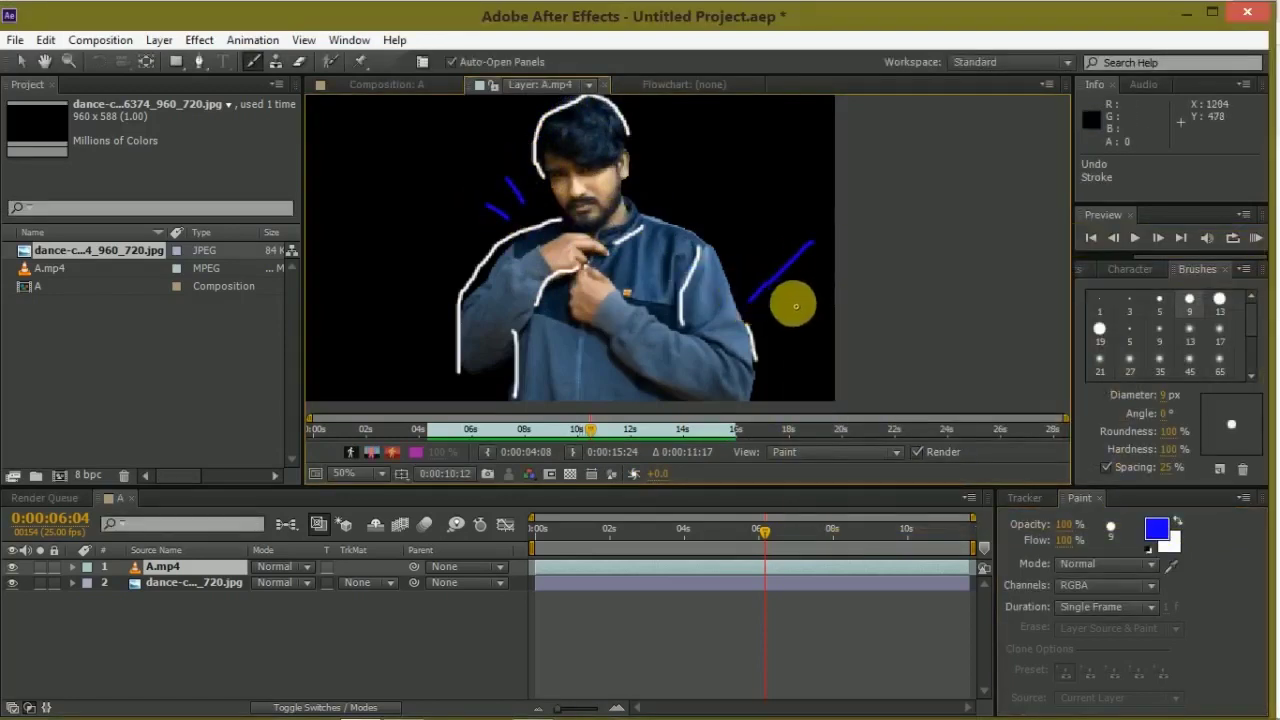
left_click_drag(724, 153, 722, 152)
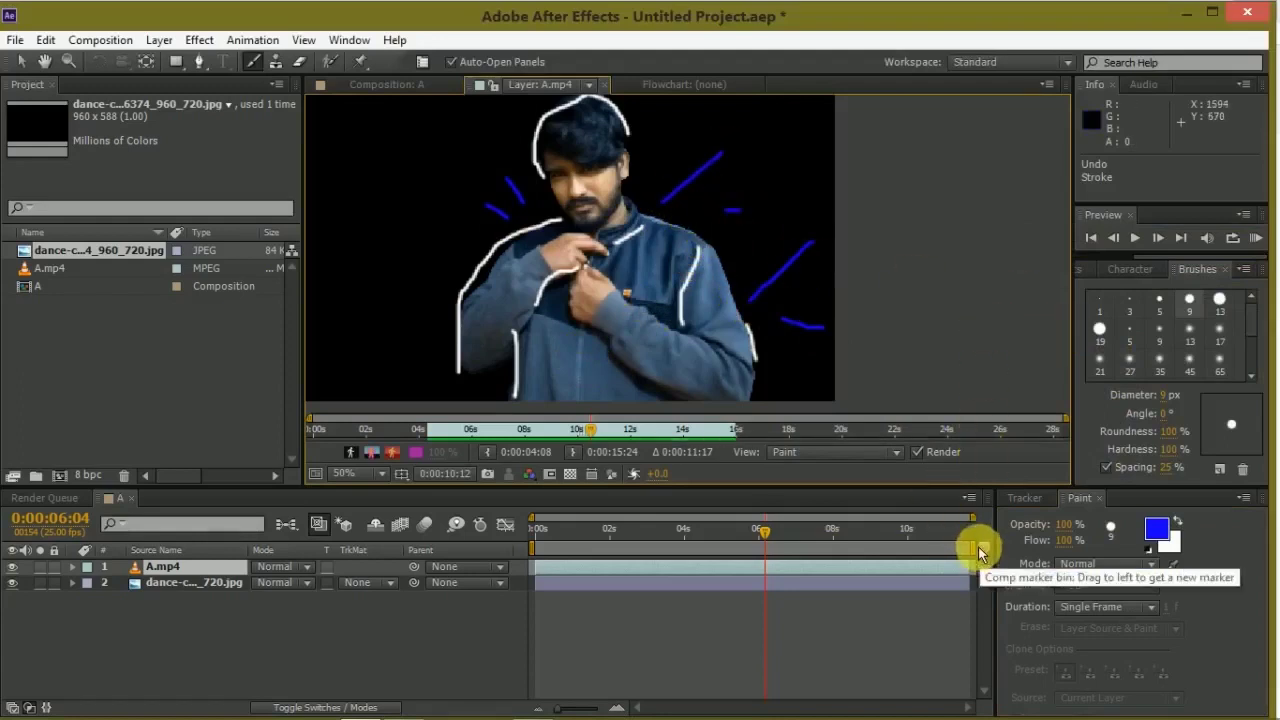
Drag the work area end bracket back to 0:00:06:01, giving a 0:00:06:02 duration
left_click_drag(970, 545, 760, 545)
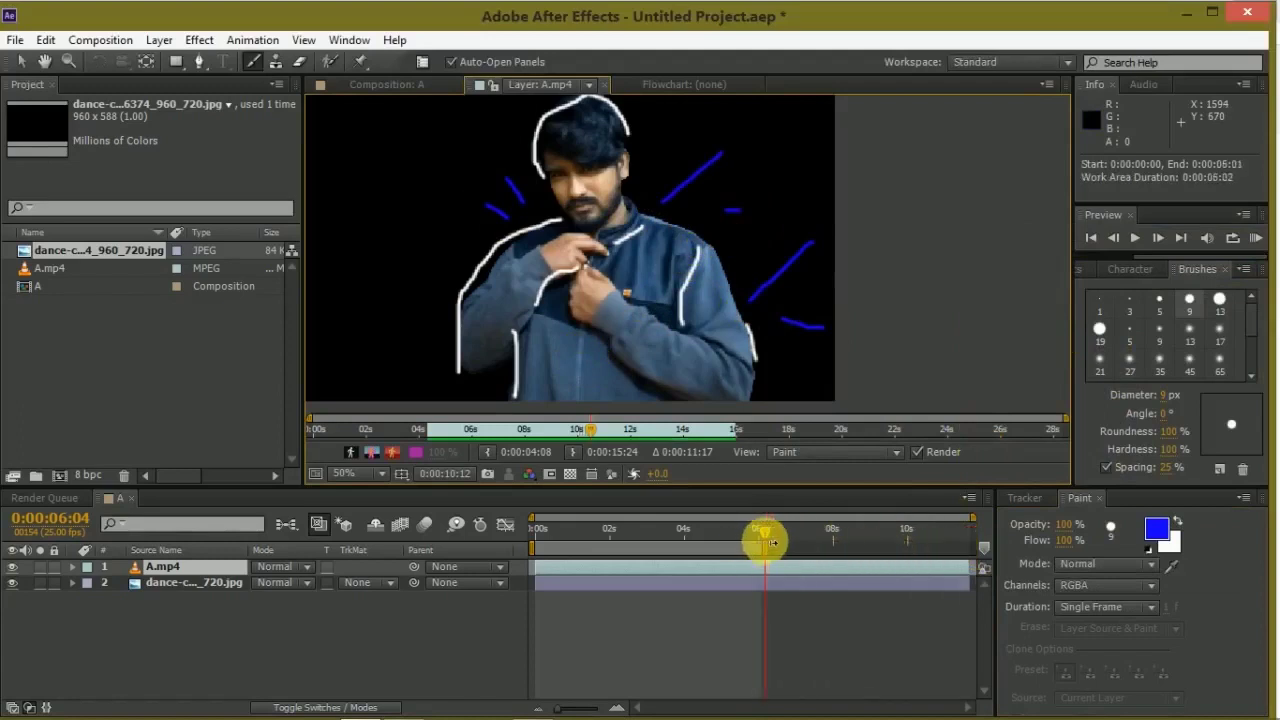